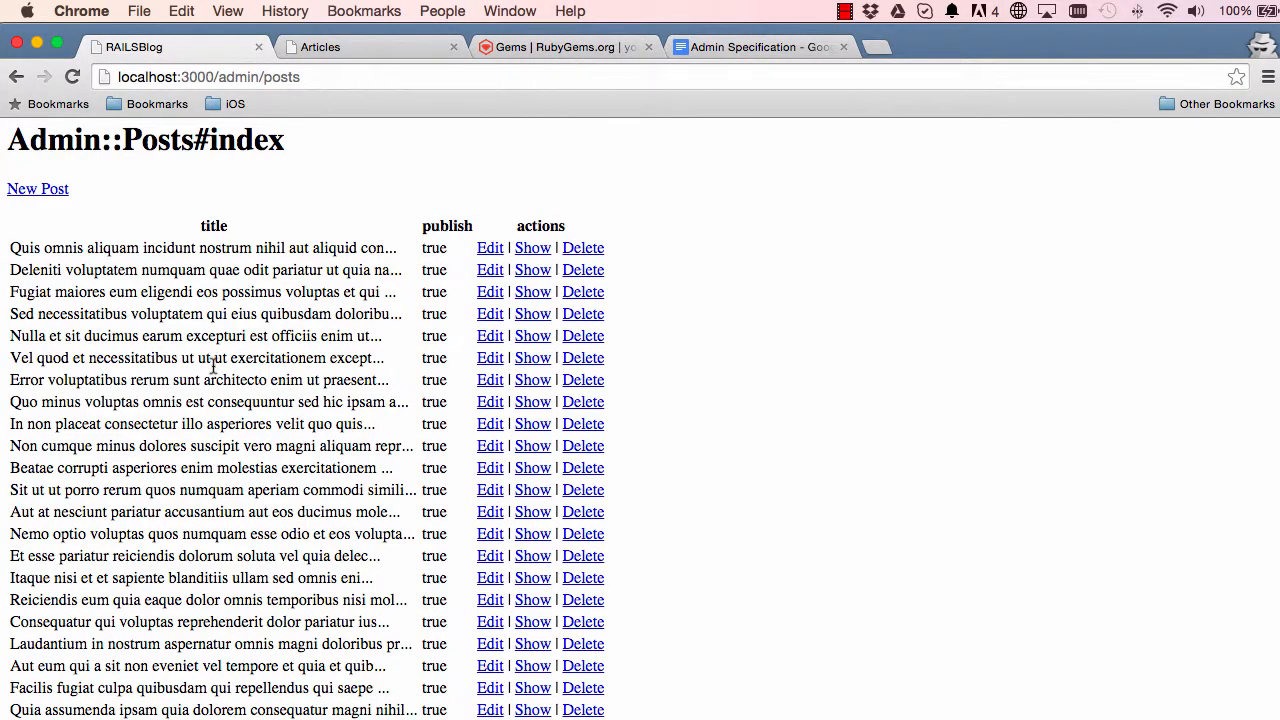
pyautogui.scroll(-4, 326, 376)
pyautogui.scroll(-1, 340, 370)
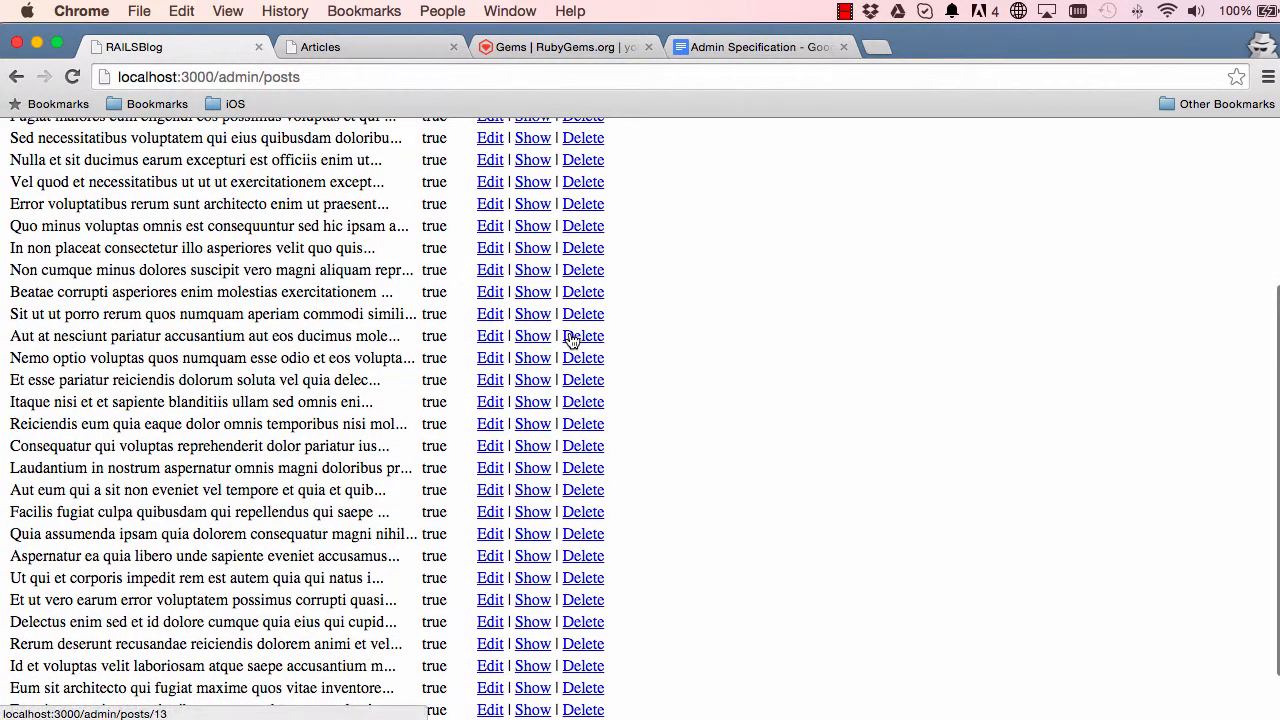
# - Colour the 'can see a list of posts' item and its sub-bullet light grey in the spec
pyautogui.click(724, 47)
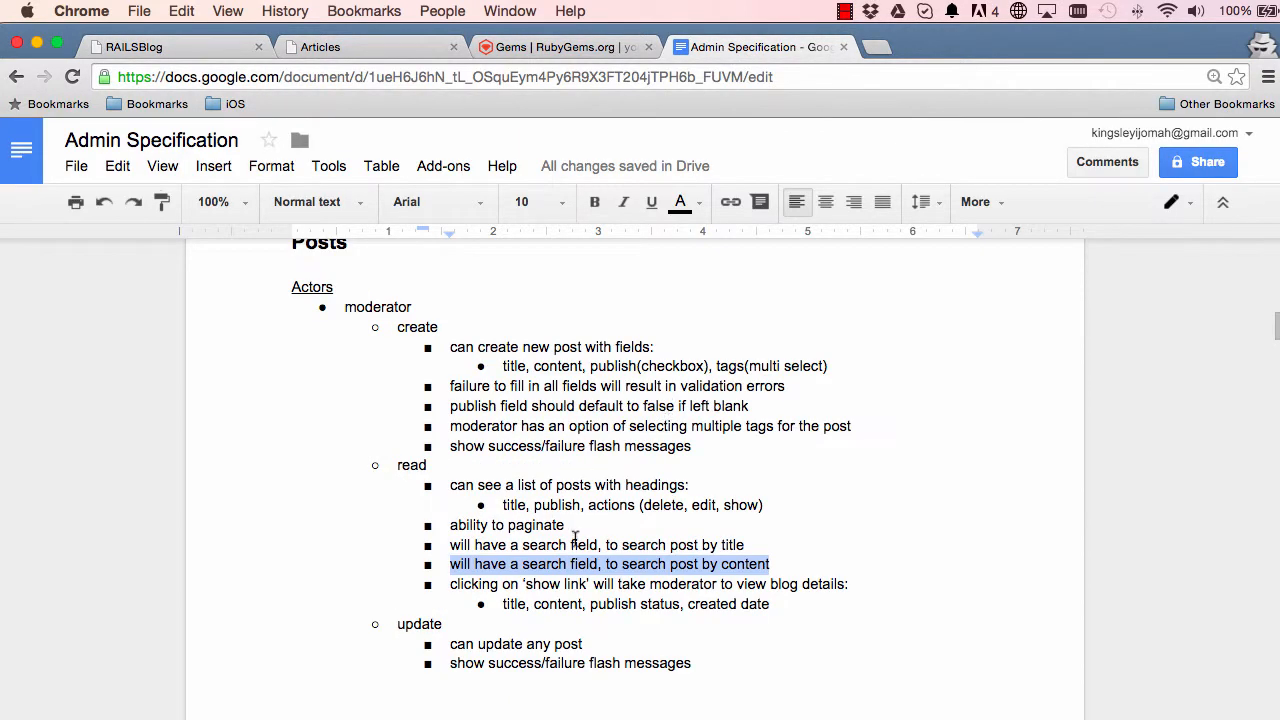
pyautogui.click(573, 484)
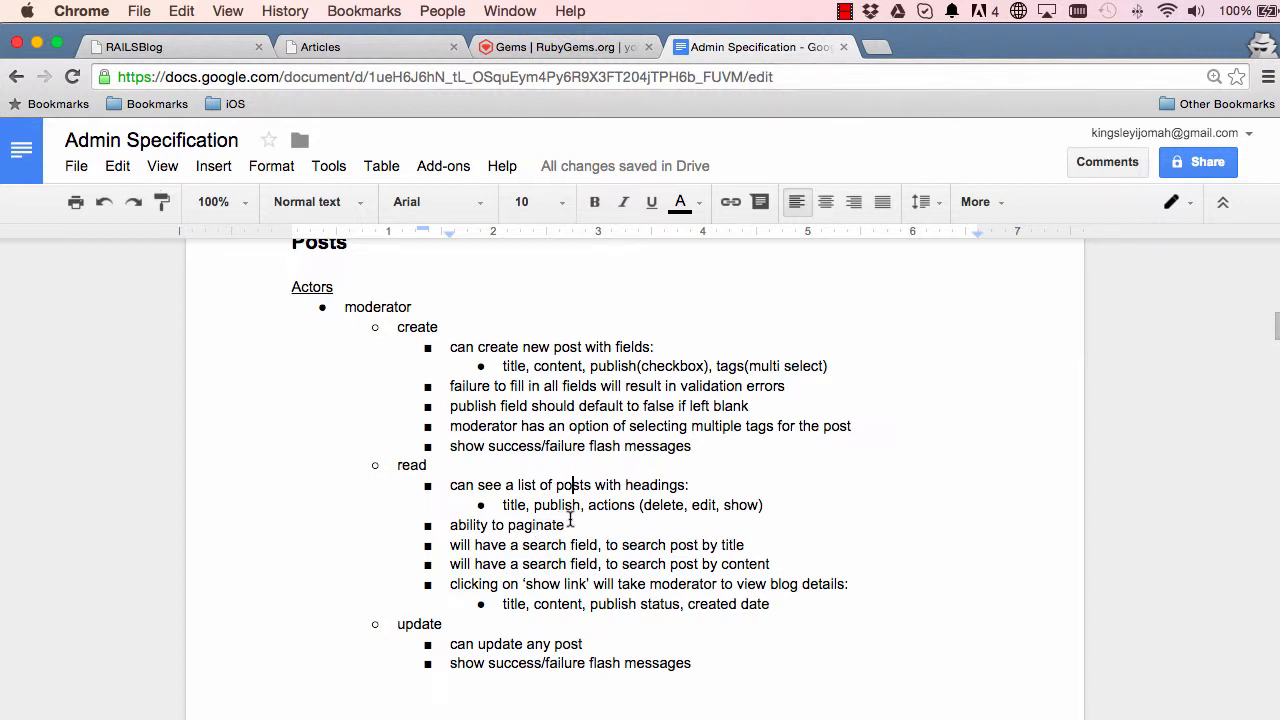
pyautogui.moveTo(766, 505); pyautogui.dragTo(446, 487)
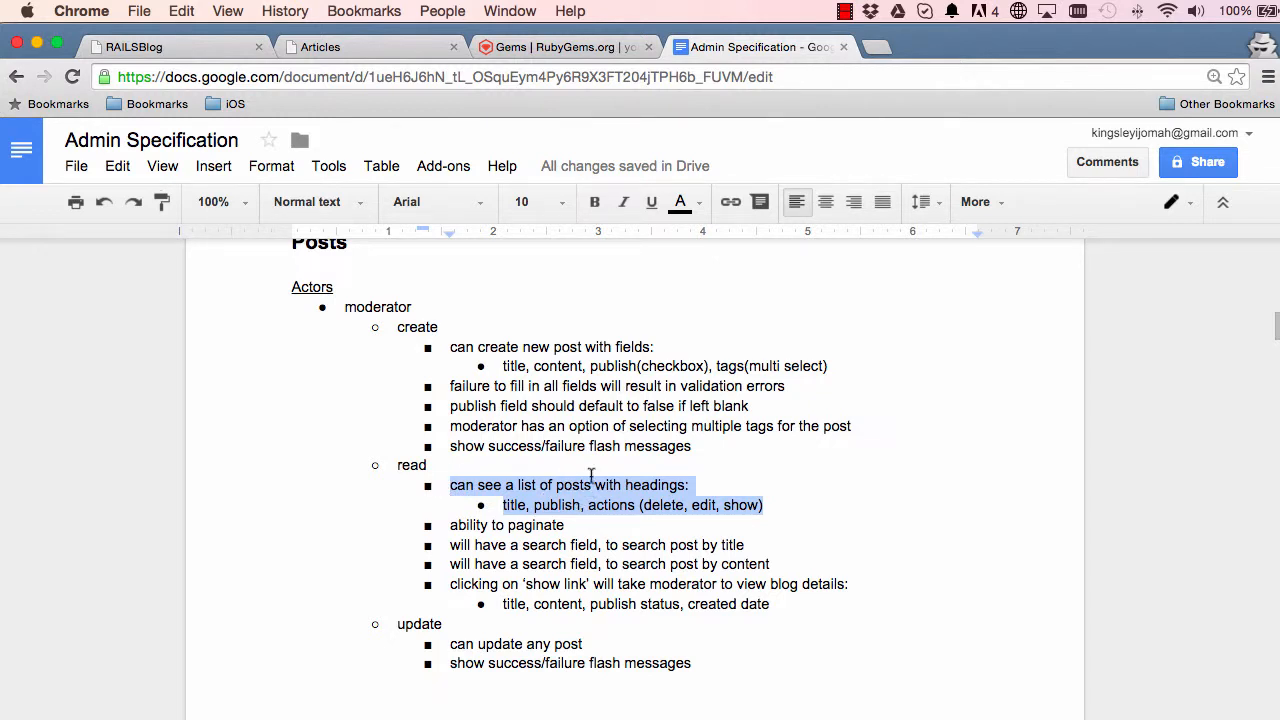
pyautogui.click(696, 203)
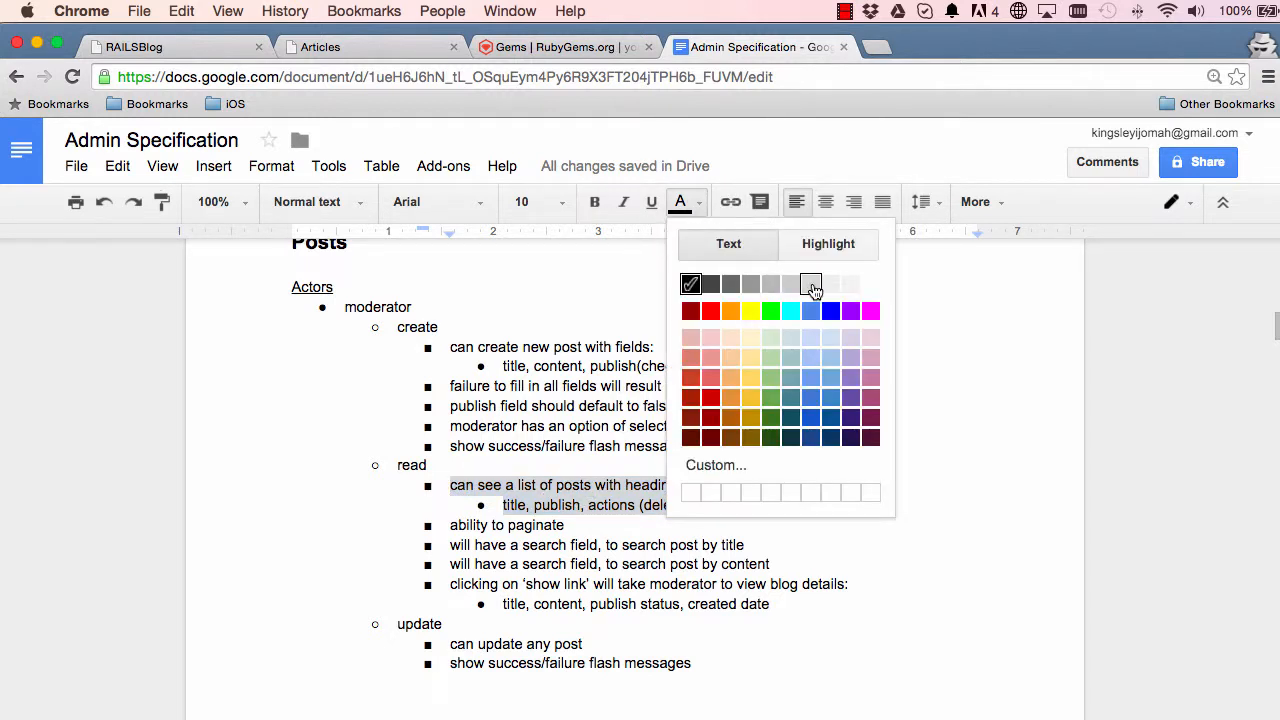
pyautogui.click(811, 285)
pyautogui.click(677, 437)
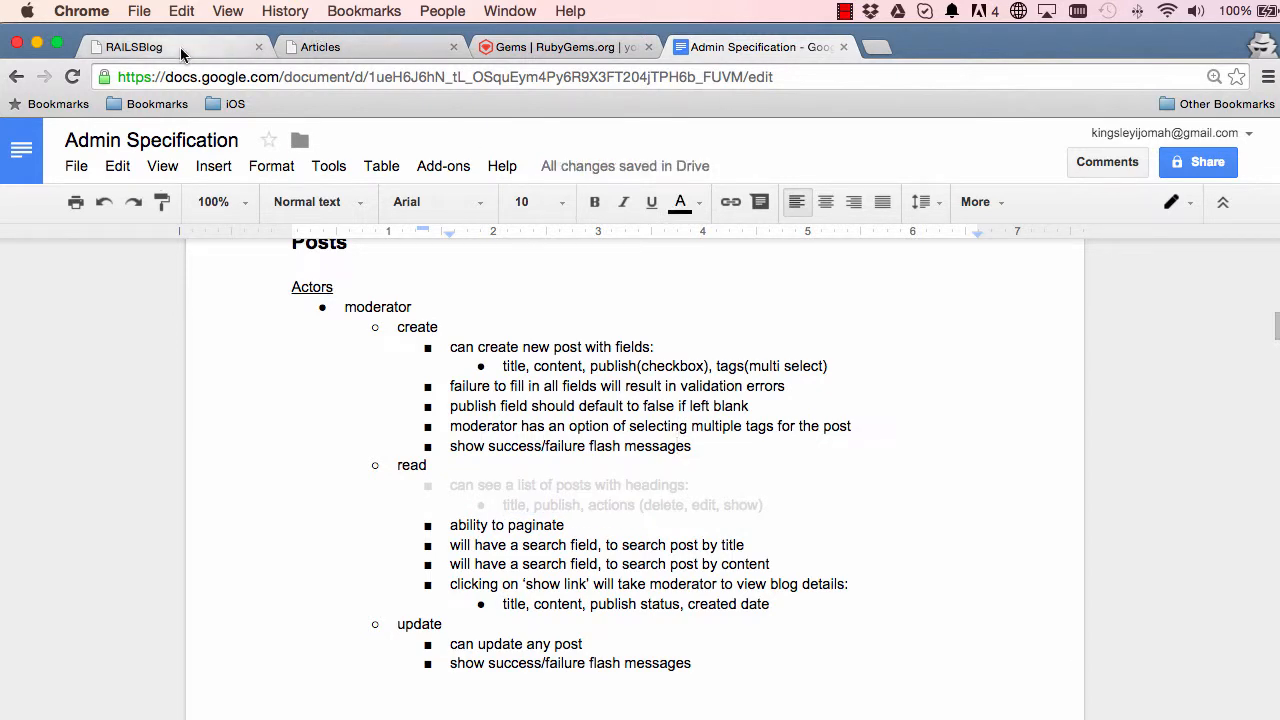
# - Compare the posts list's 'true' publish value with the Articles template, then return to RAILSBlog
pyautogui.click(134, 47)
pyautogui.scroll(10, 356, 247)
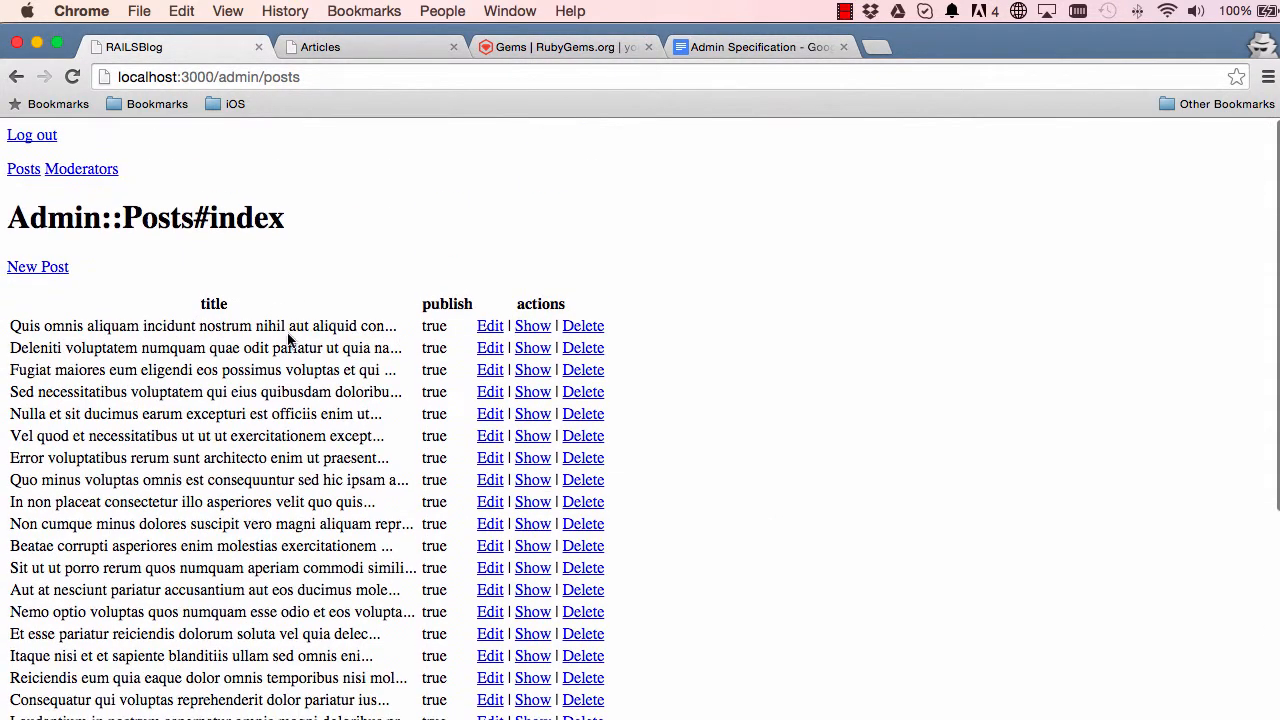
pyautogui.doubleClick(434, 325)
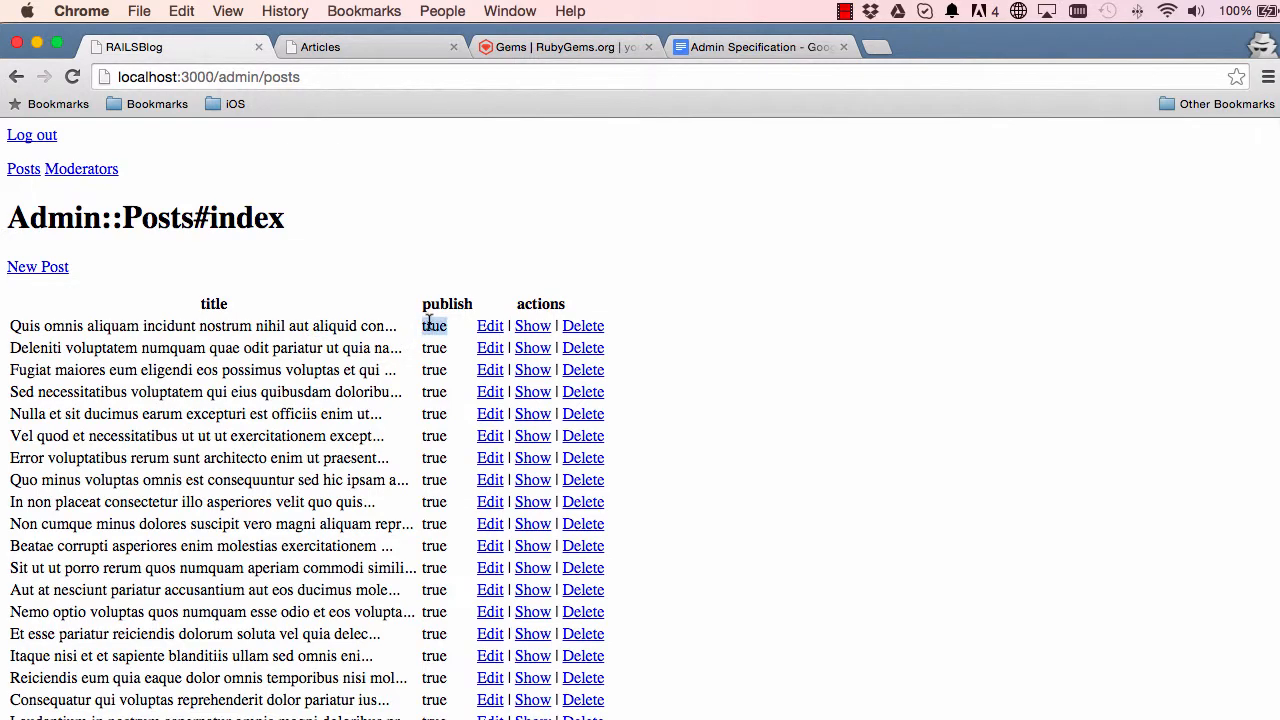
pyautogui.click(323, 50)
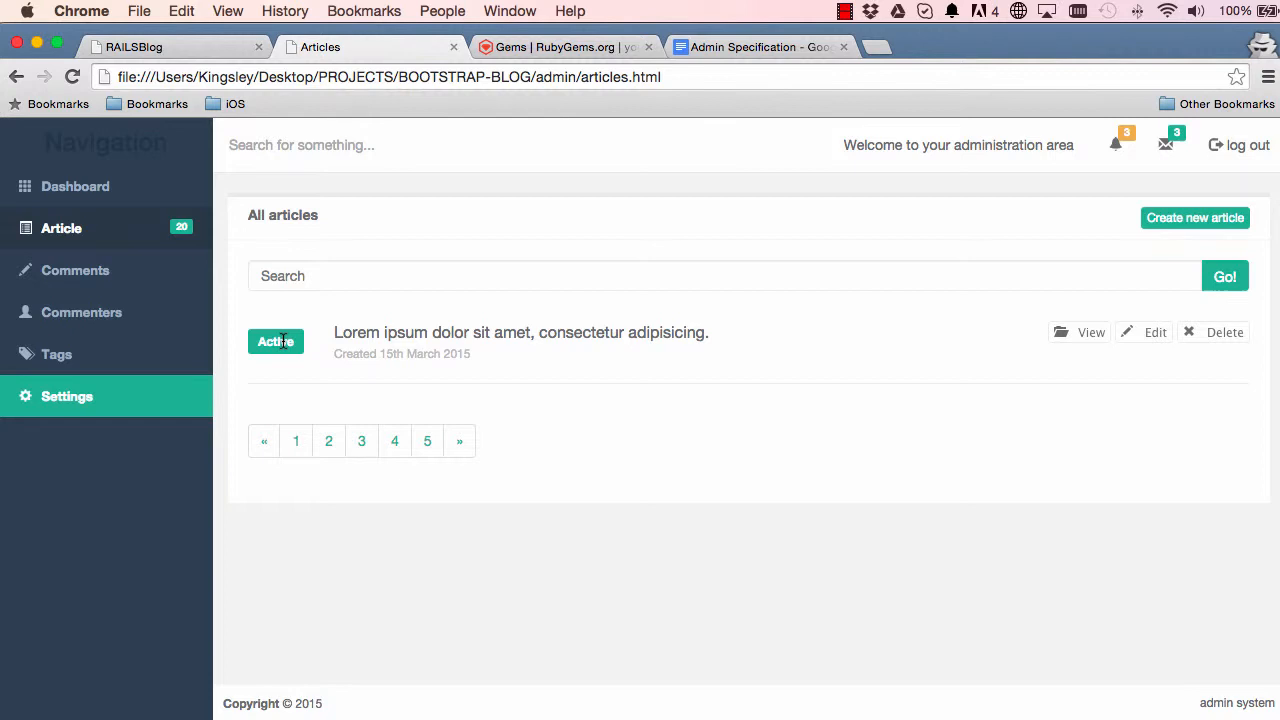
pyautogui.click(206, 47)
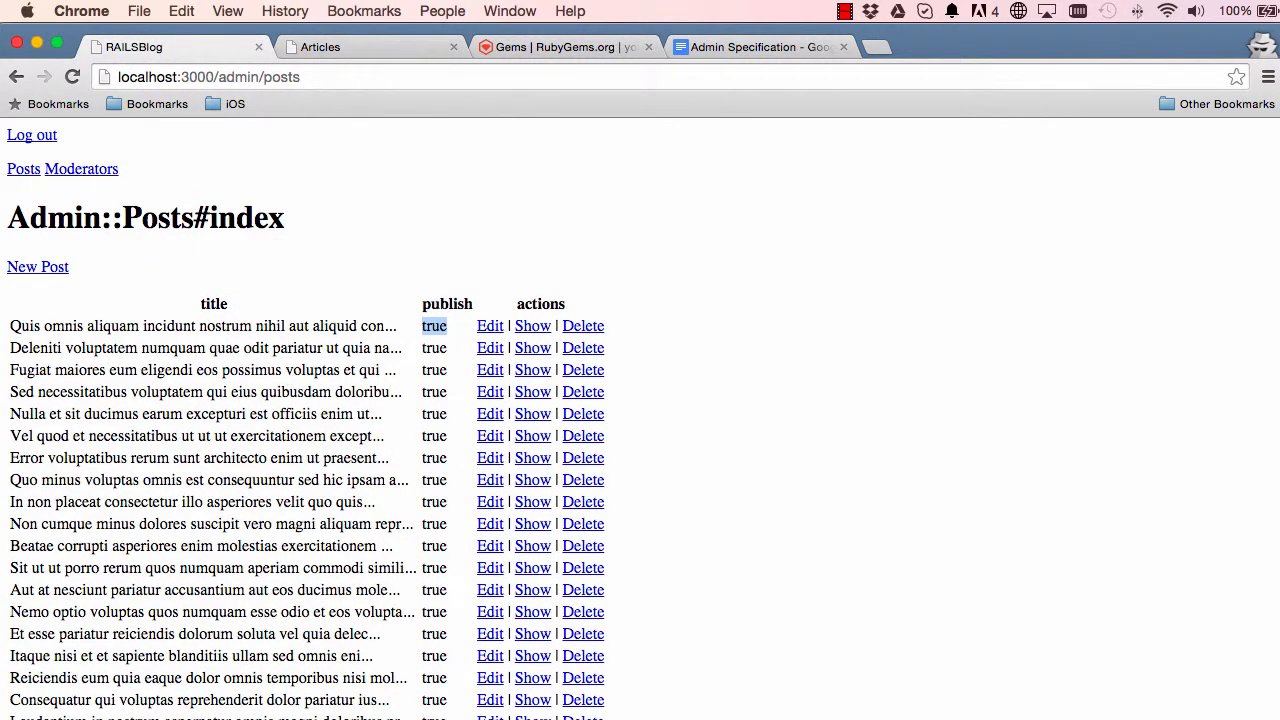
# - Browse the empty admin posts and sessions helpers, then open application_helper.rb
pyautogui.press('super+Tab')
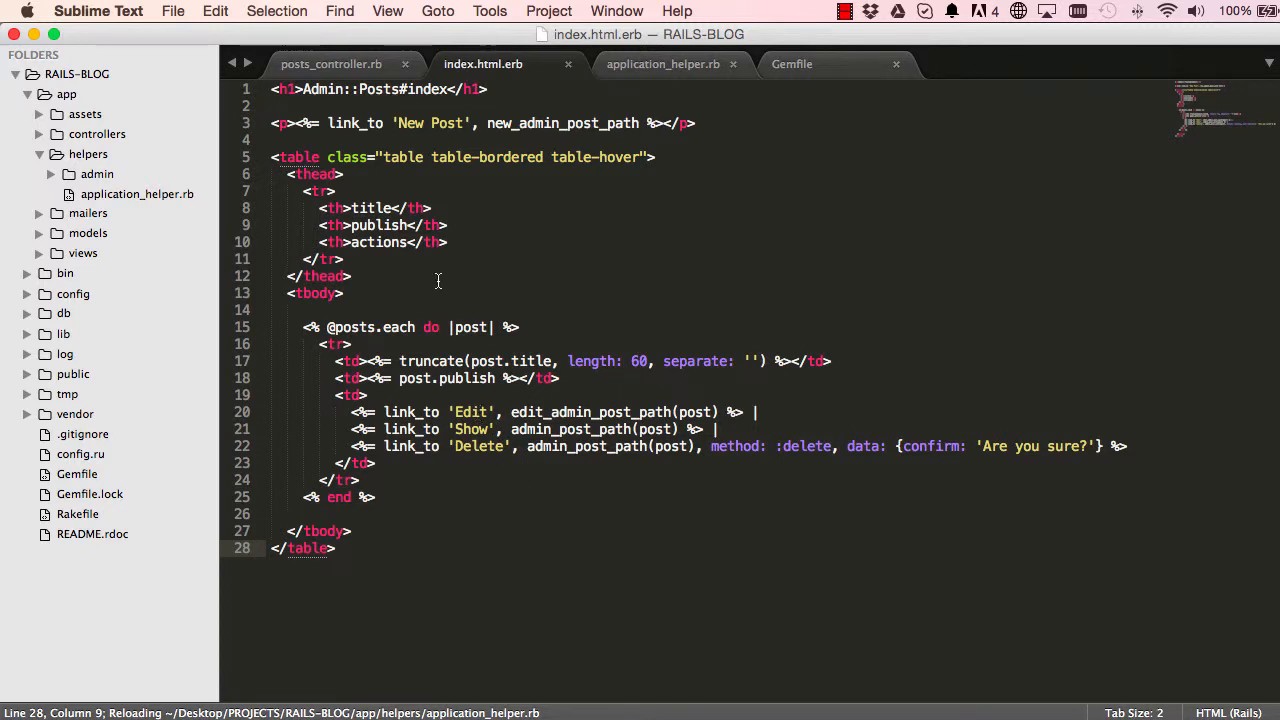
pyautogui.click(66, 153)
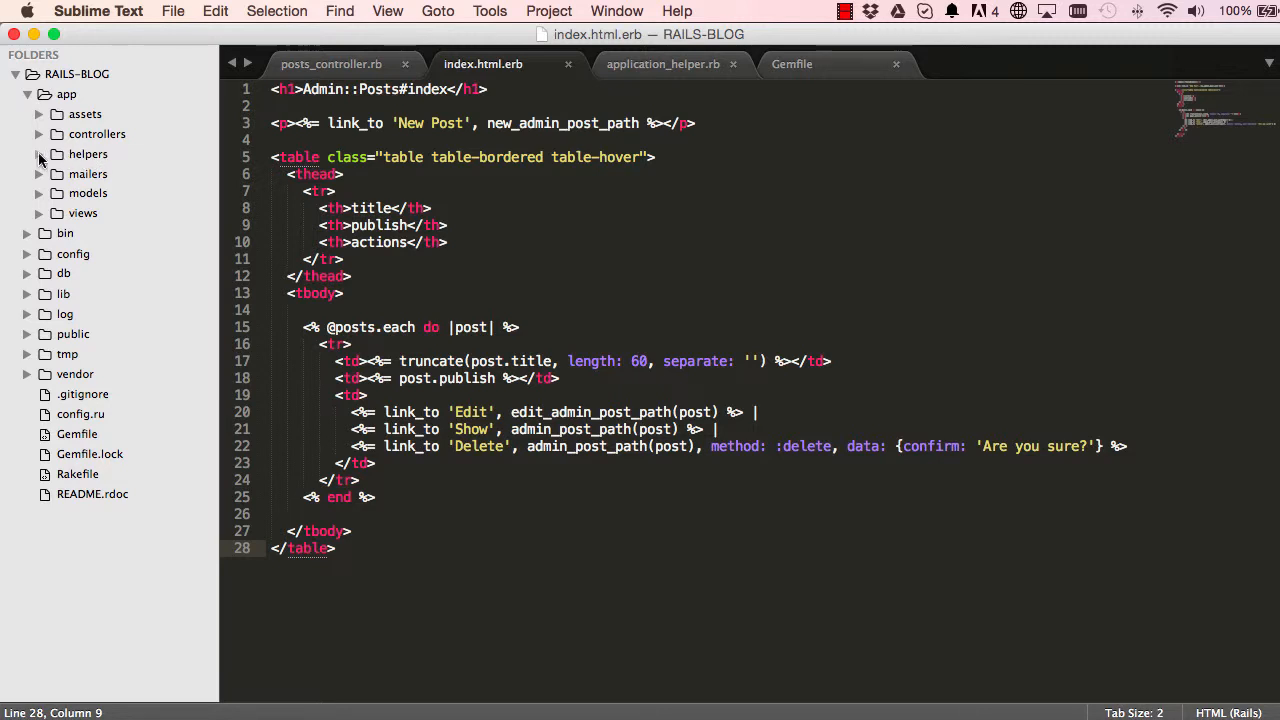
pyautogui.click(41, 155)
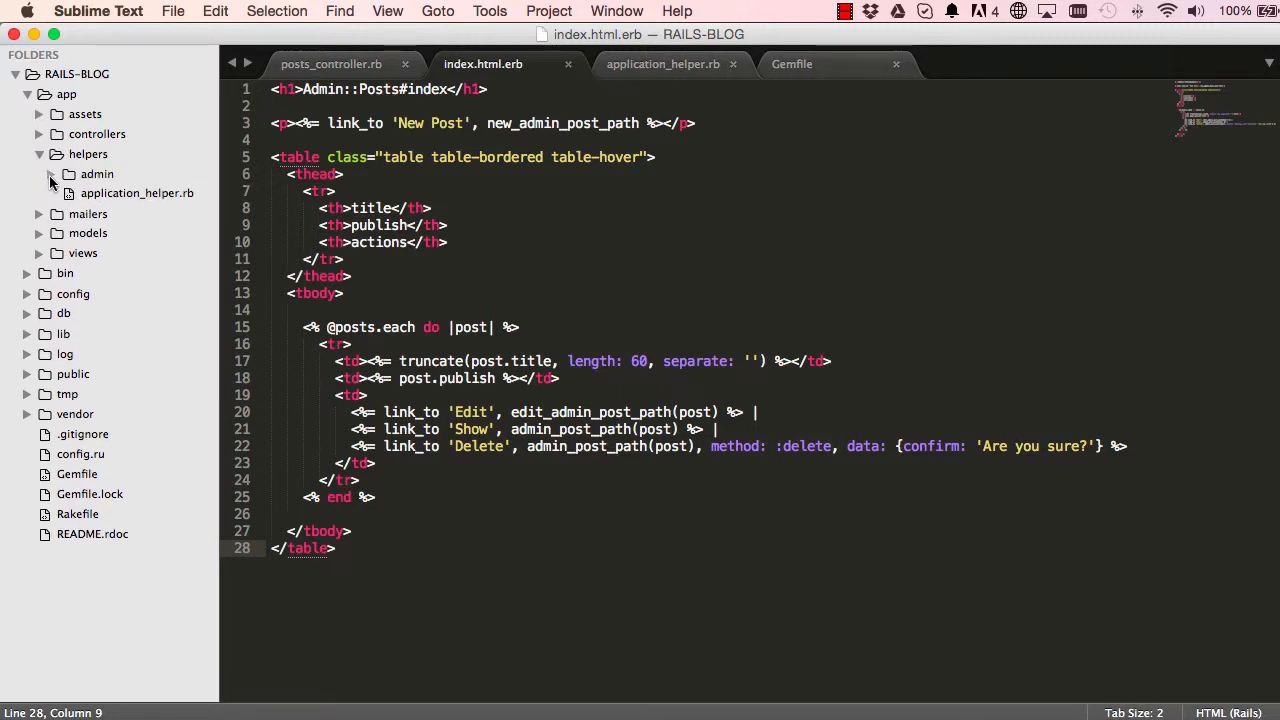
pyautogui.click(52, 174)
pyautogui.click(120, 197)
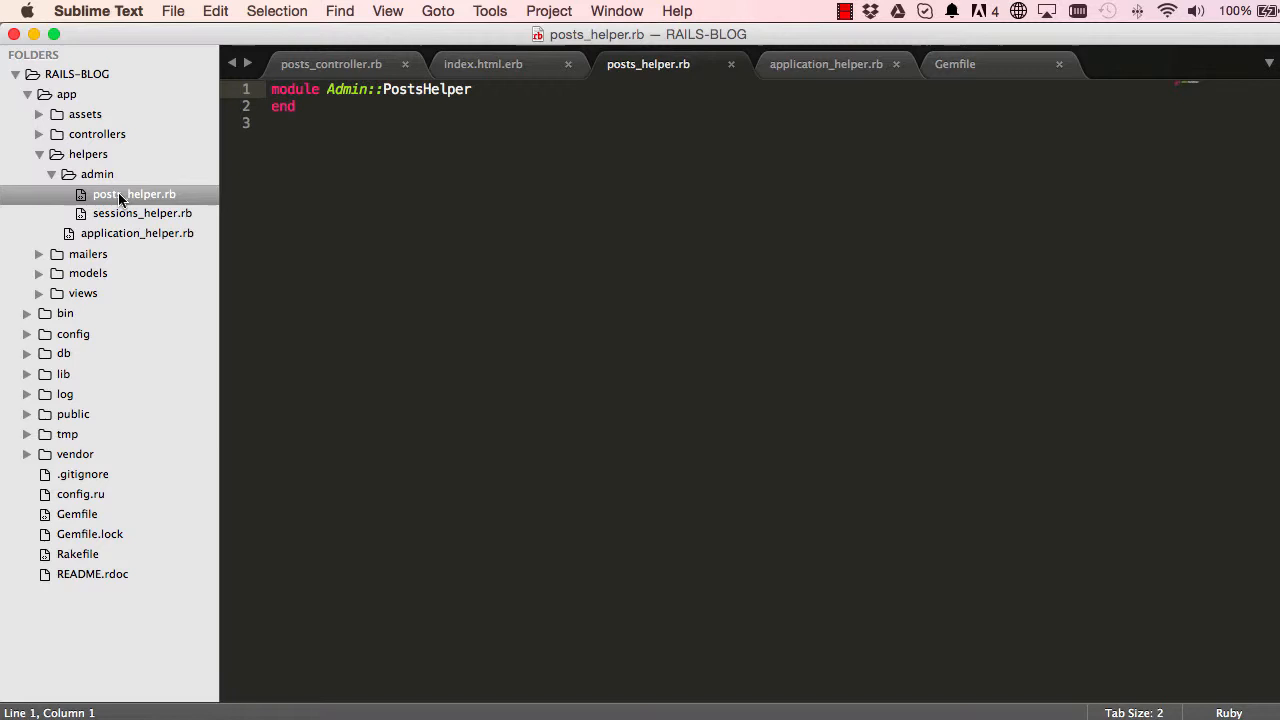
pyautogui.click(126, 214)
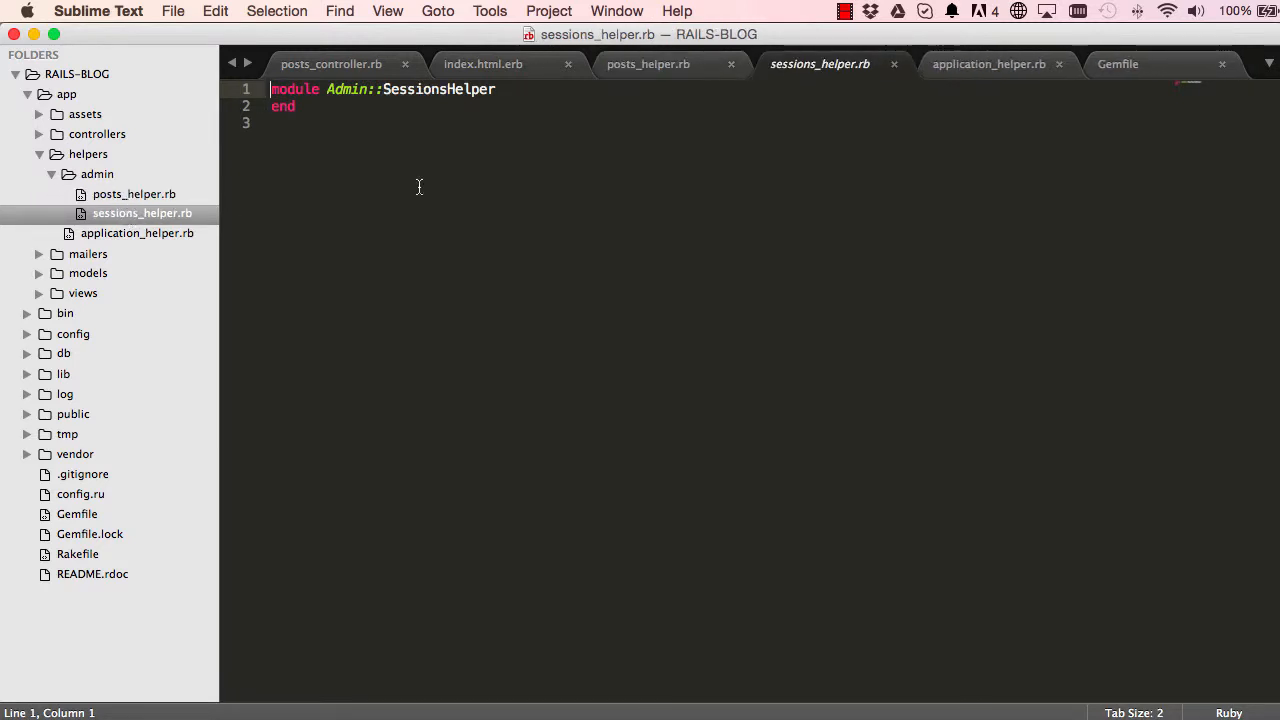
pyautogui.click(894, 64)
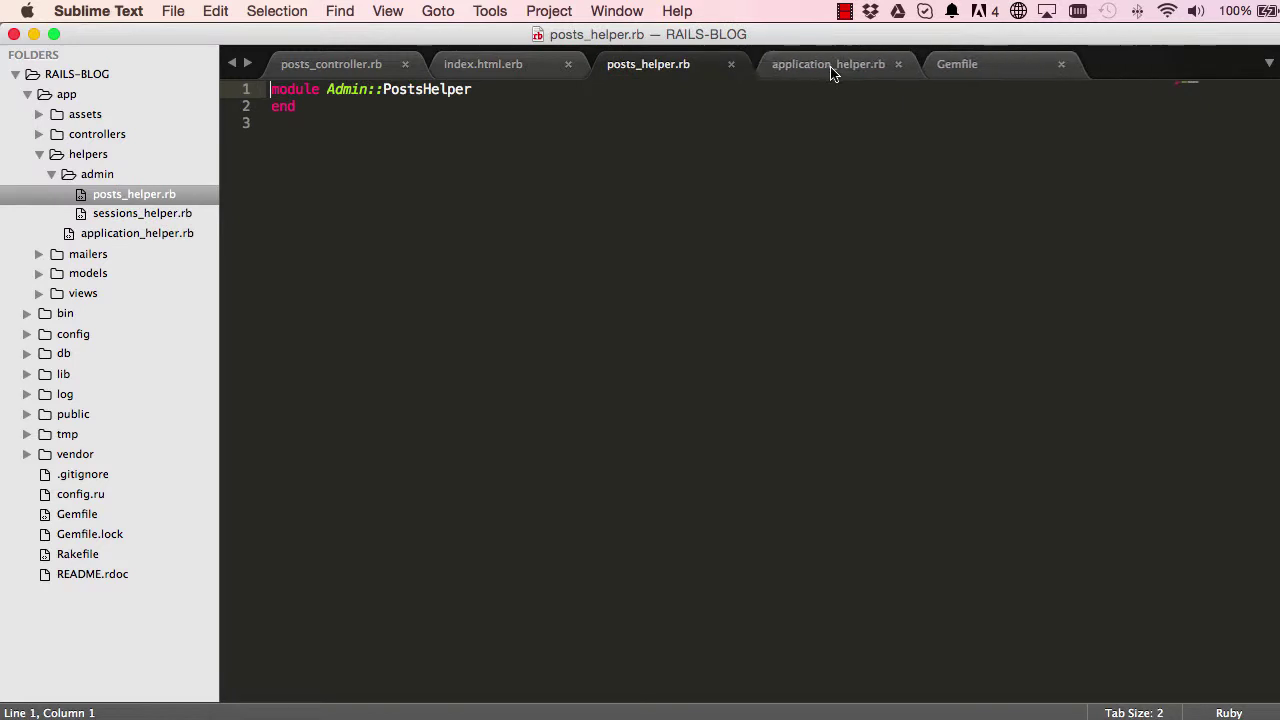
pyautogui.click(731, 64)
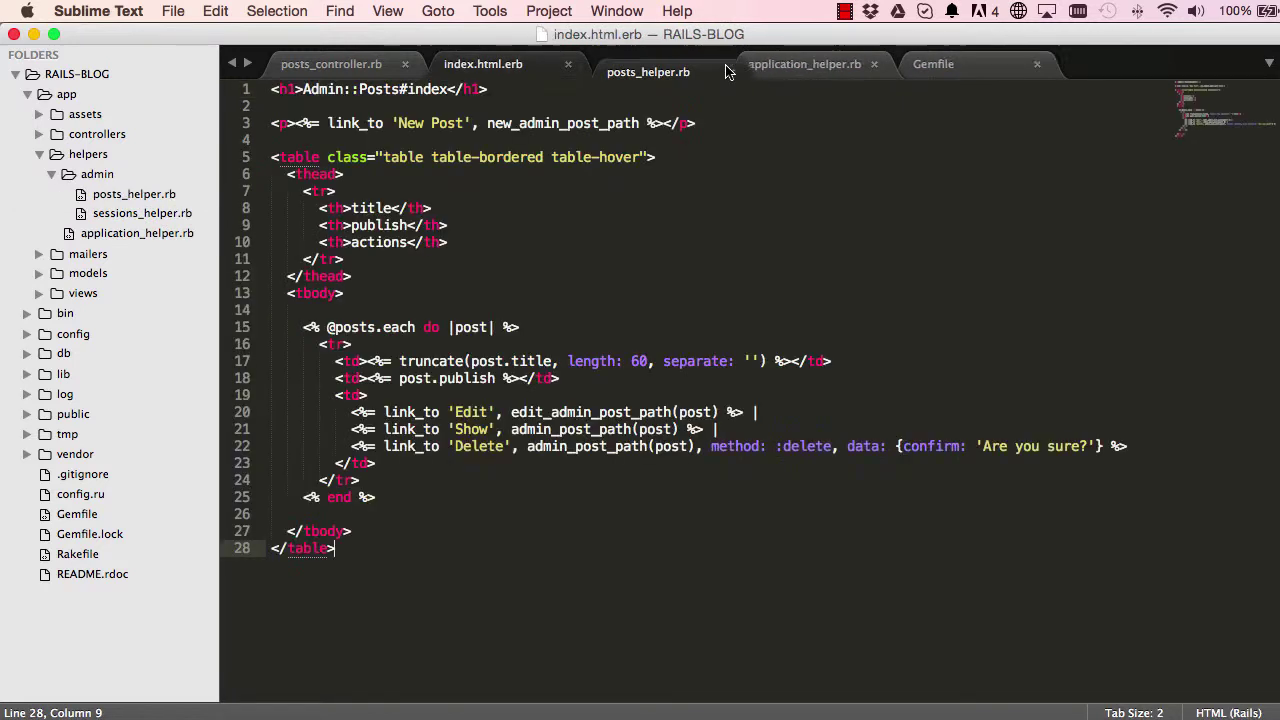
pyautogui.click(120, 234)
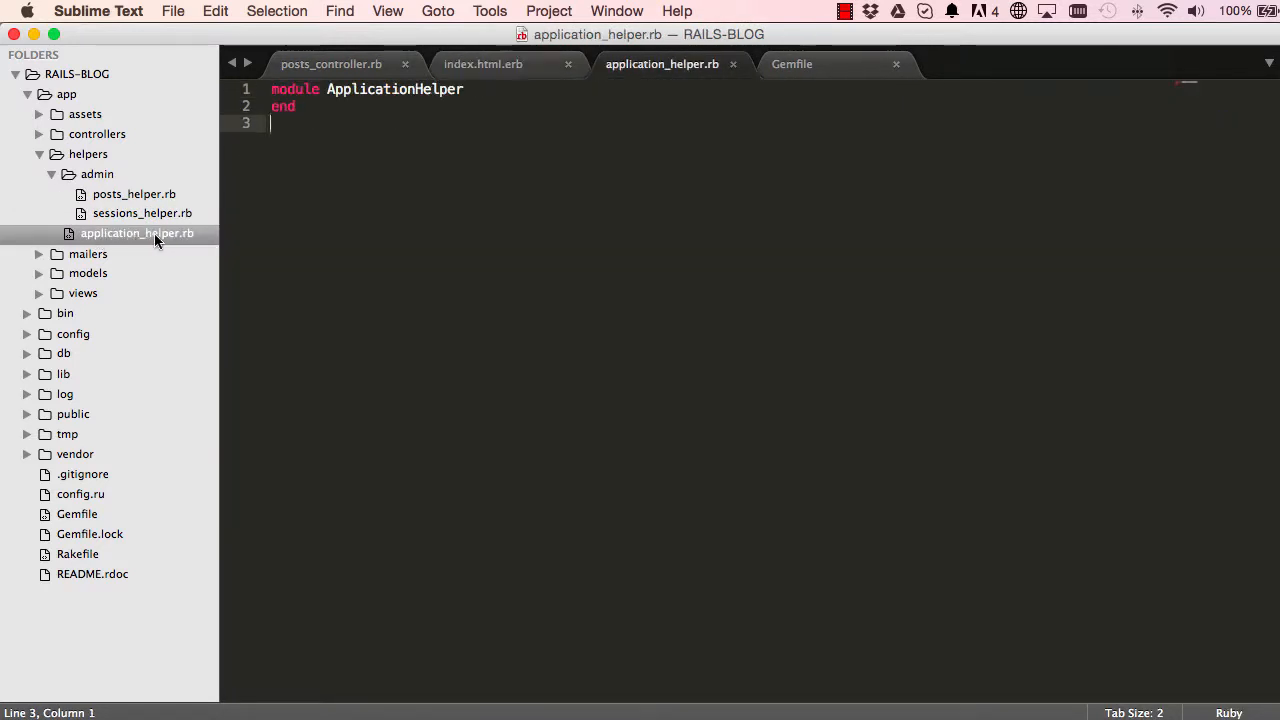
# - Write and save a status_converter helper returning truthy when status is true, else falsey
pyautogui.click(482, 91)
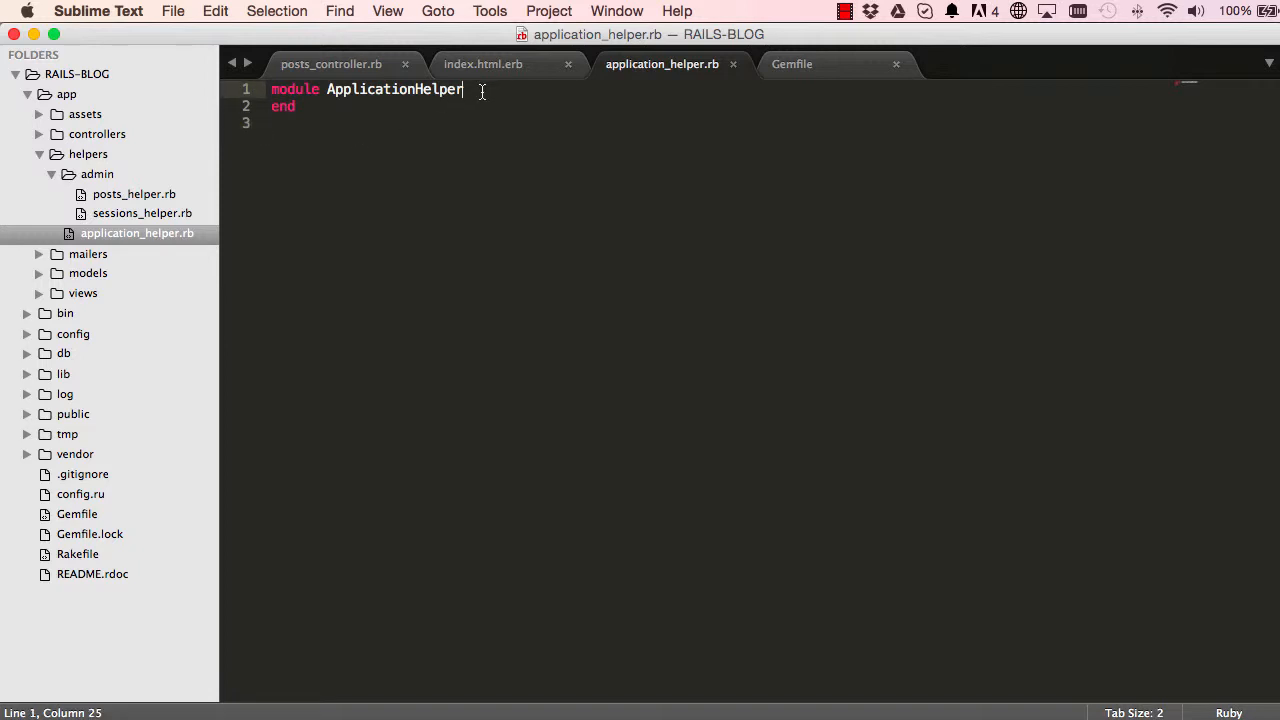
pyautogui.press('Return')
pyautogui.write('def s')
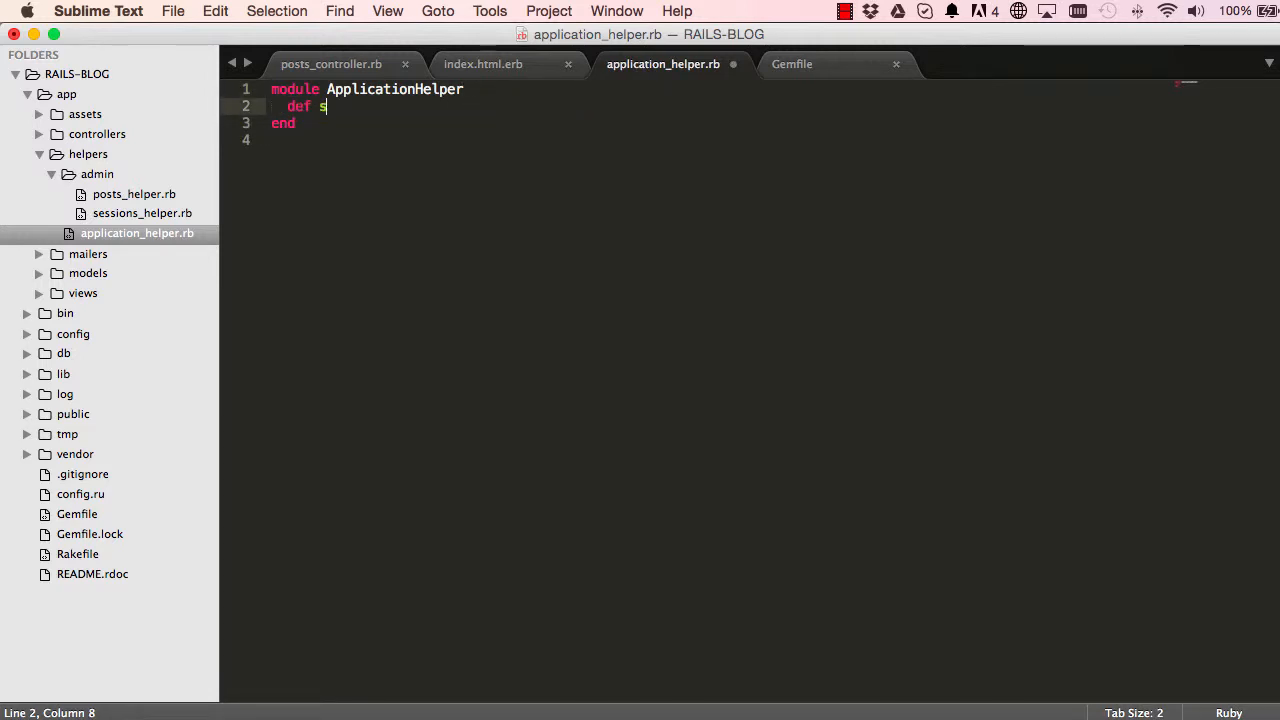
pyautogui.write('tatus_convert')
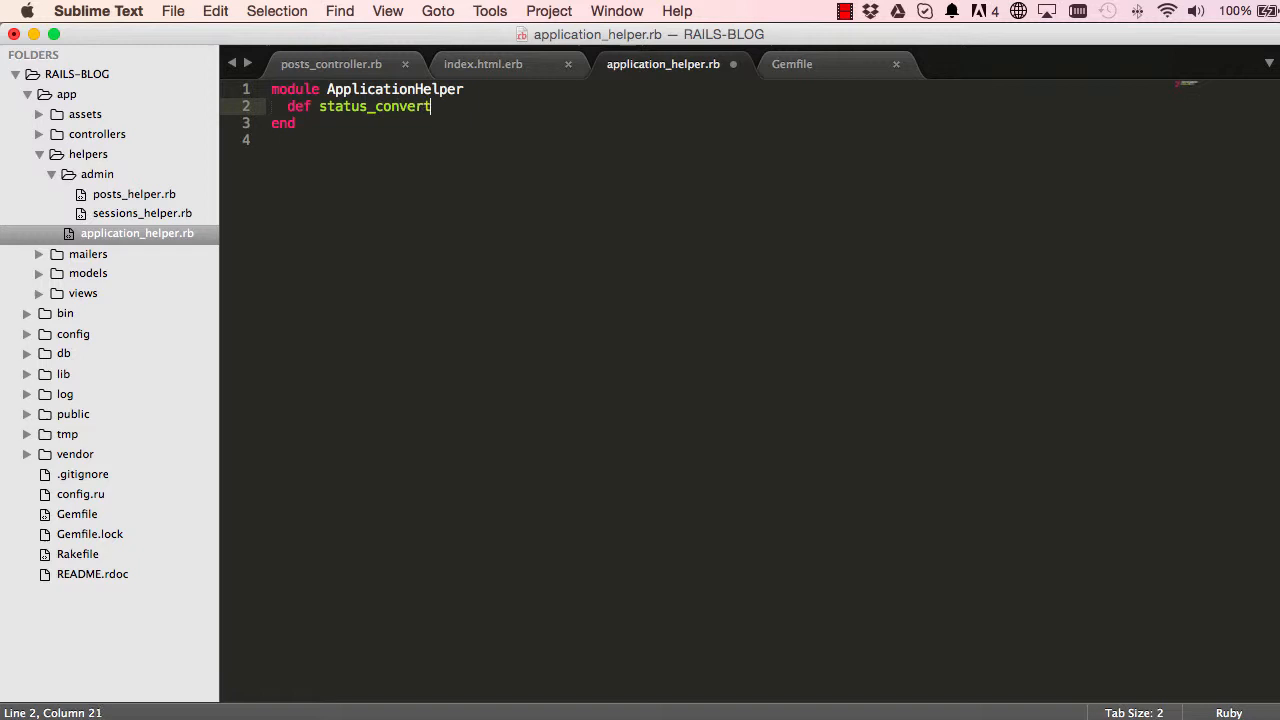
pyautogui.write('er(st')
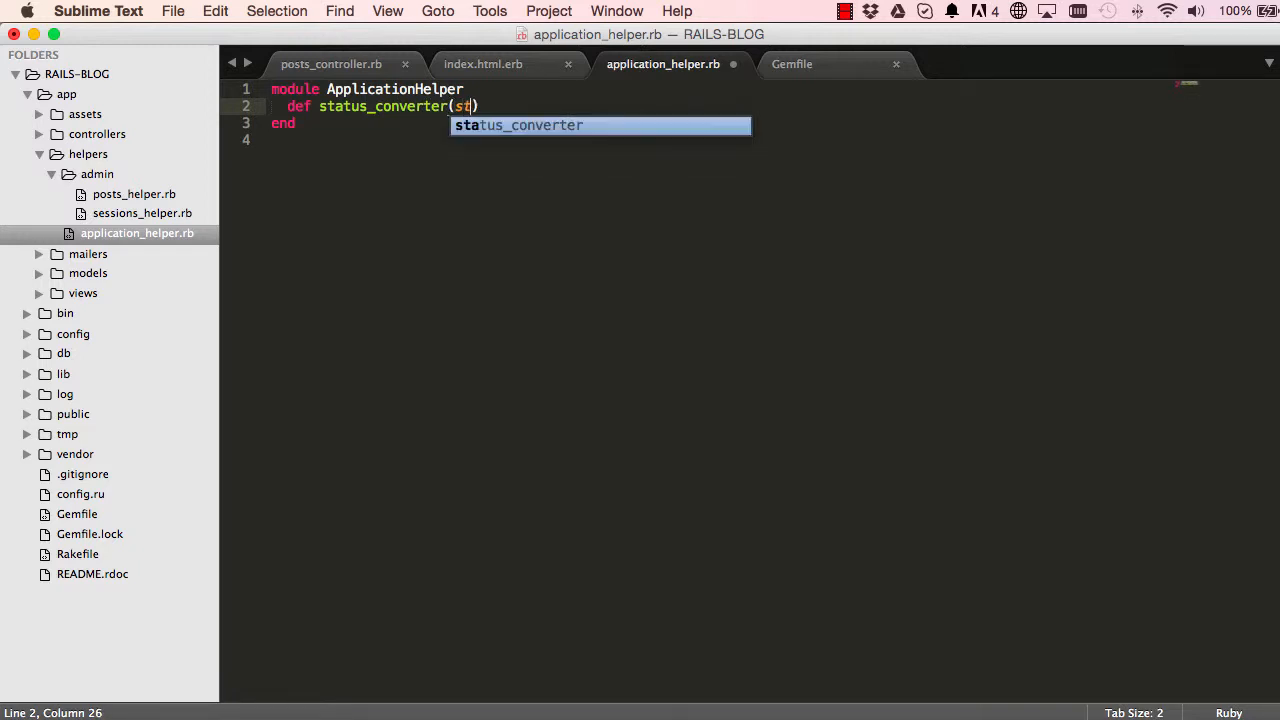
pyautogui.write('atus, ')
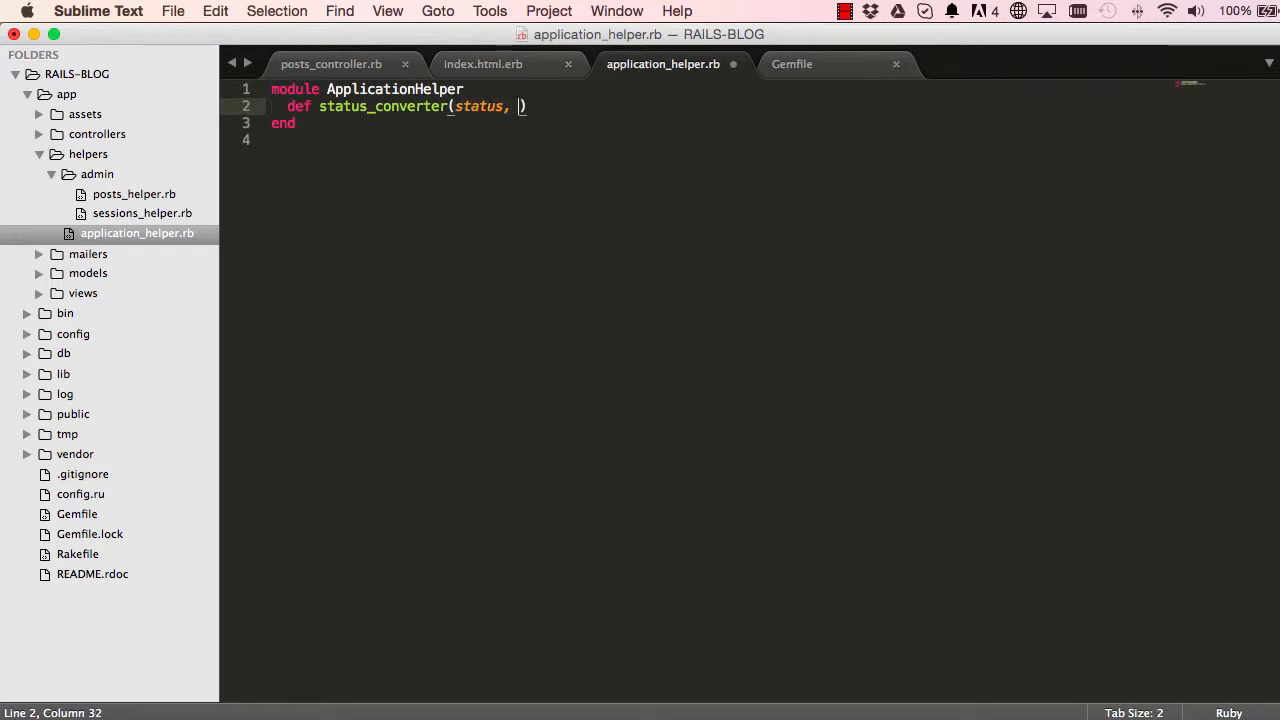
pyautogui.write('tru')
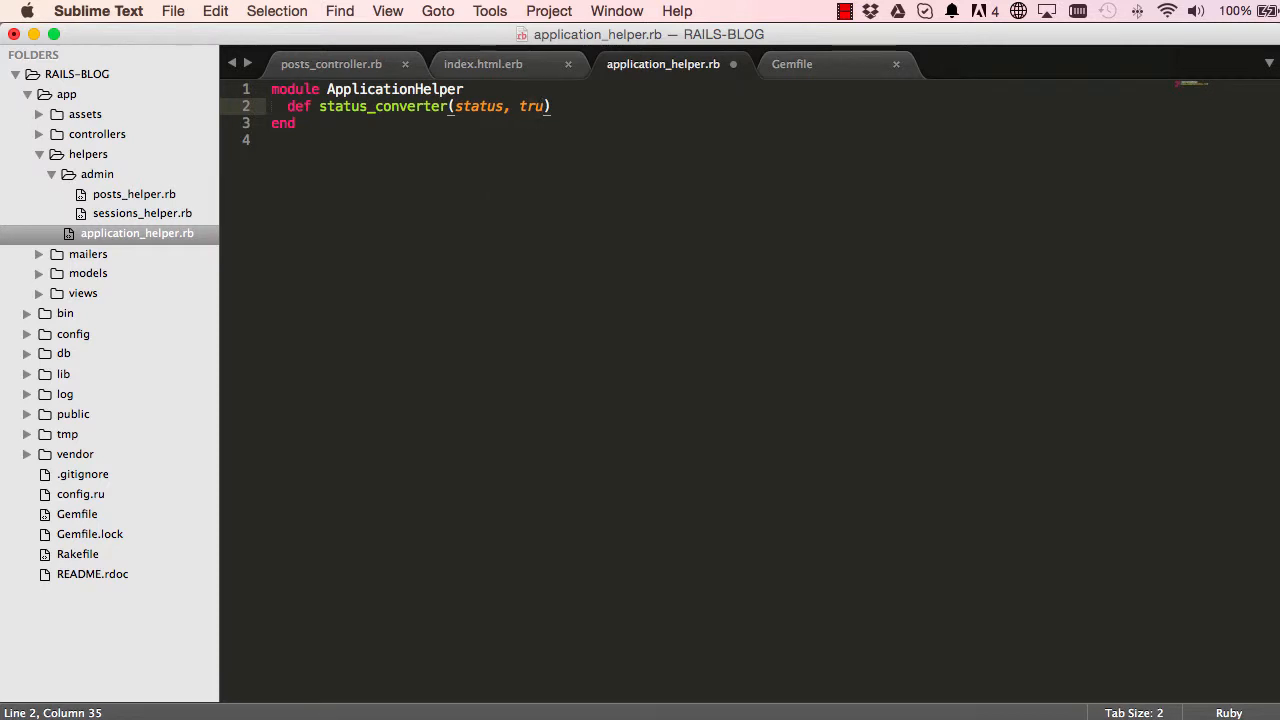
pyautogui.write('thy: ')
pyautogui.write('nil, fa')
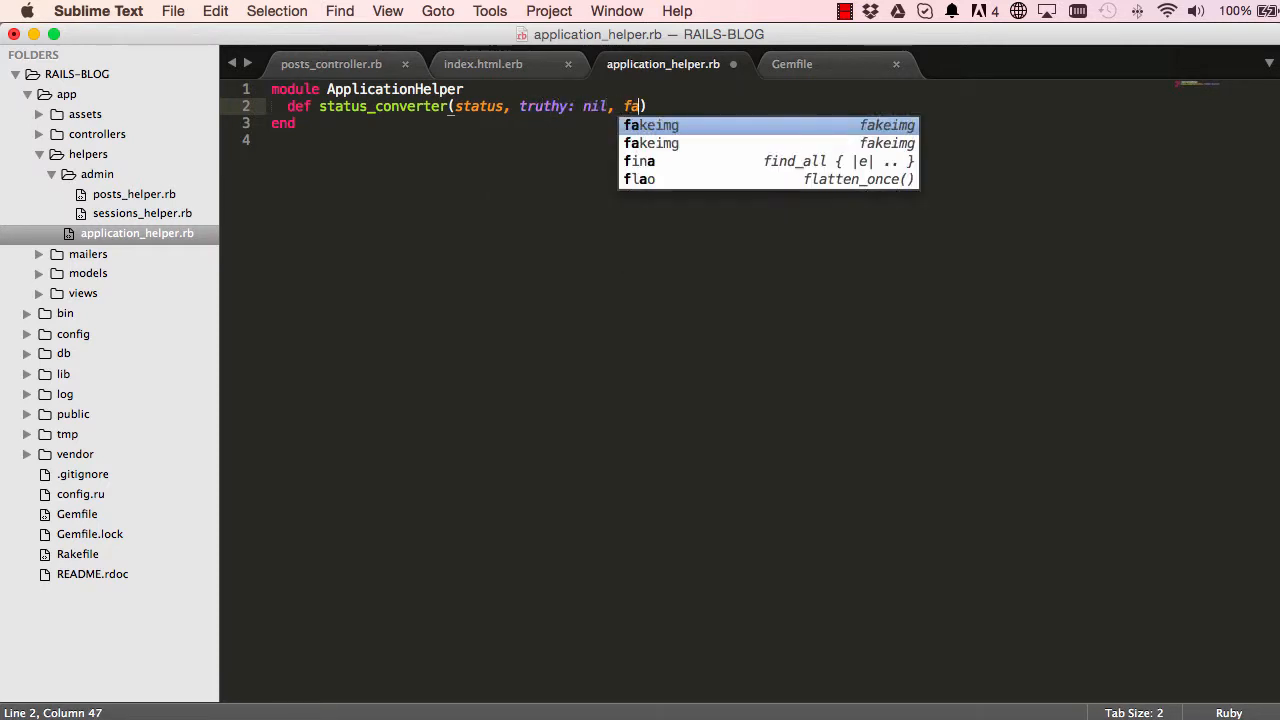
pyautogui.write('lsey: nil')
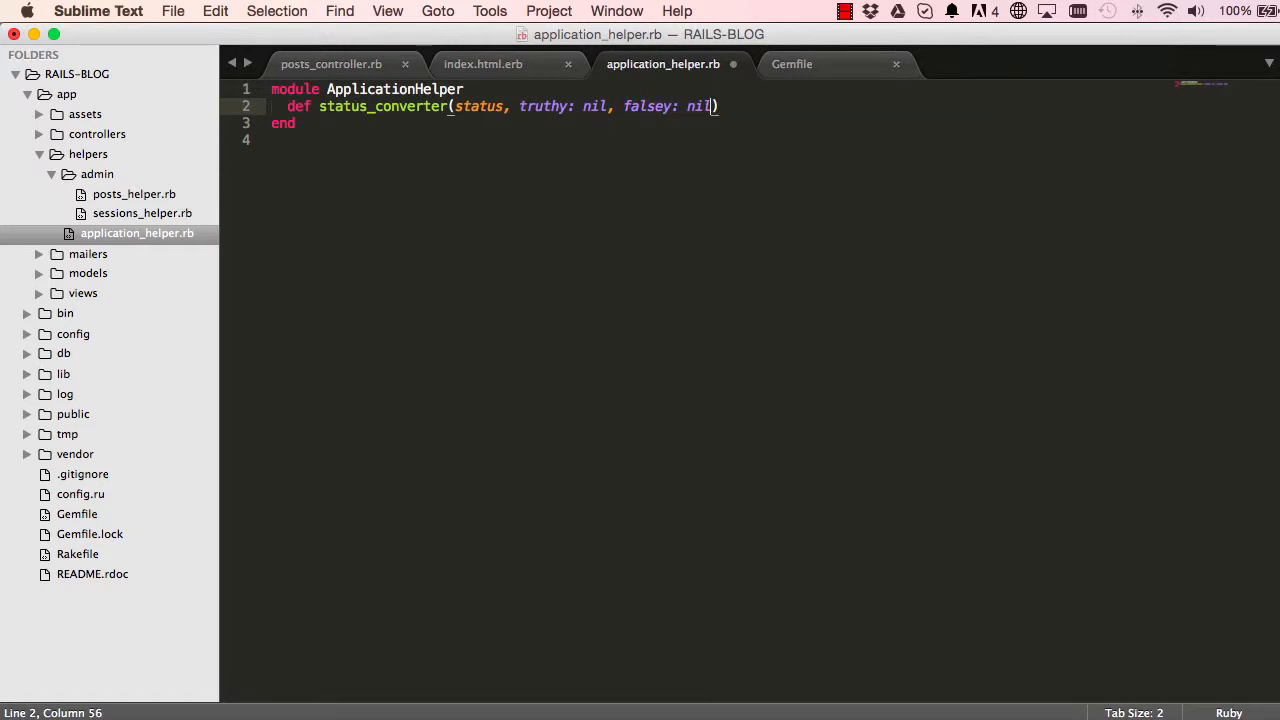
pyautogui.press('Return')
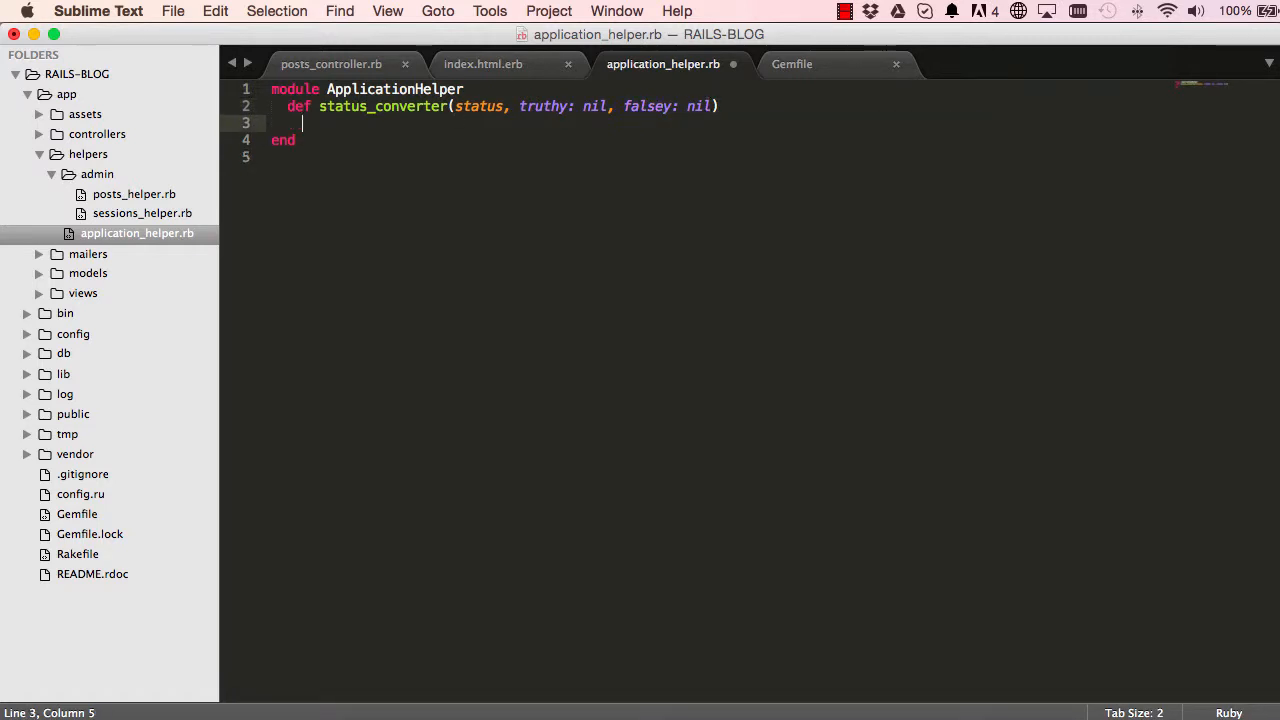
pyautogui.write('if status')
pyautogui.press('Return')
pyautogui.write('t')
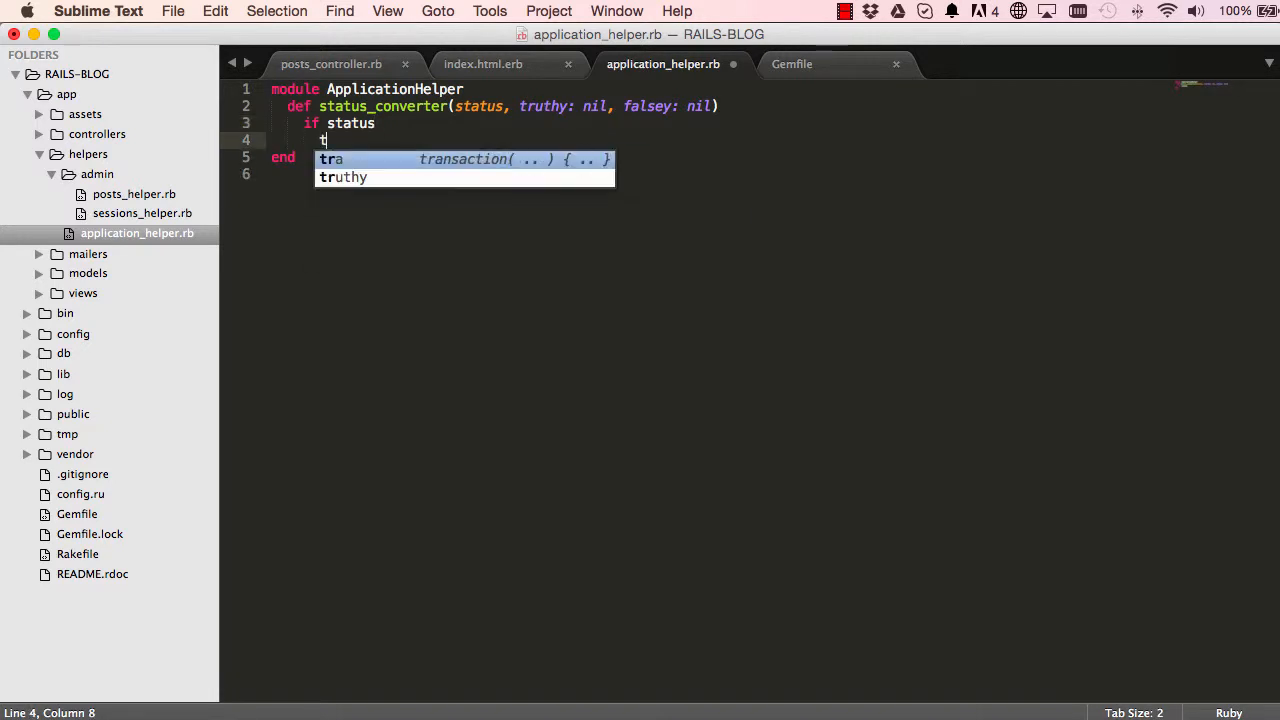
pyautogui.write('ru')
pyautogui.press('Tab')
pyautogui.press('Return')
pyautogui.write('else')
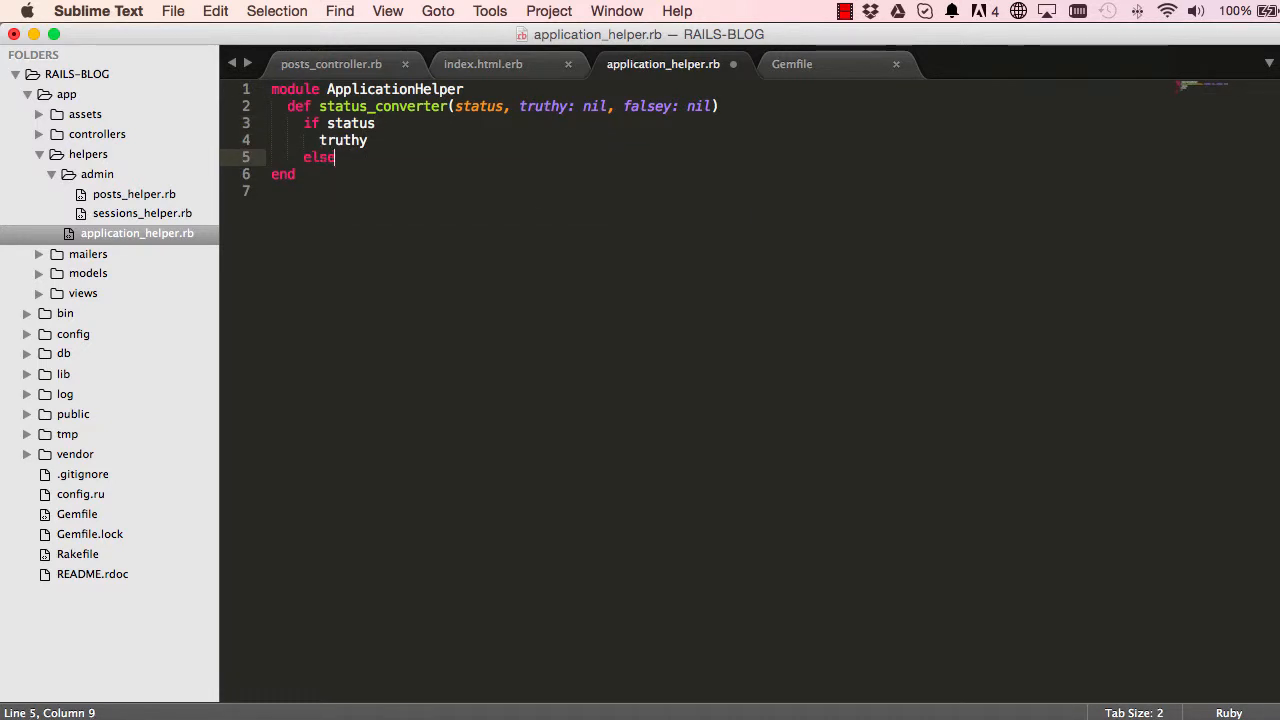
pyautogui.press('Return')
pyautogui.write('fals')
pyautogui.press('Tab')
pyautogui.press('Return')
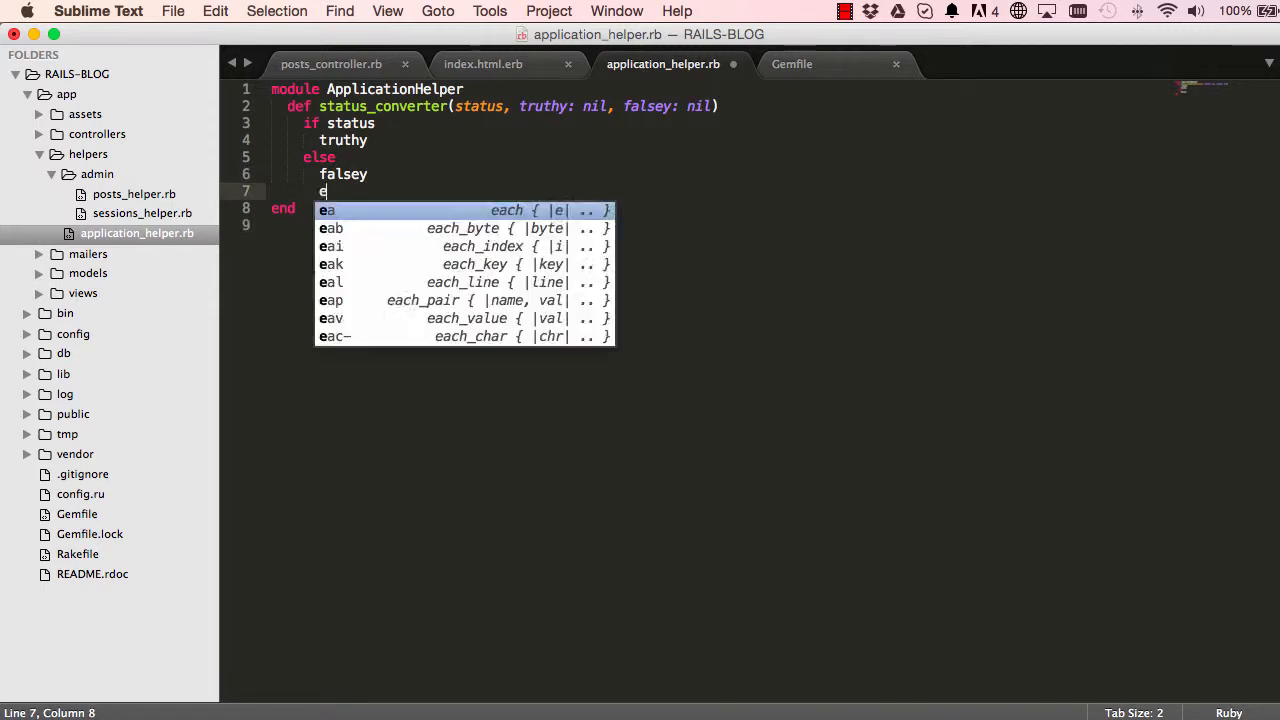
pyautogui.write('end')
pyautogui.press('Return')
pyautogui.write('end')
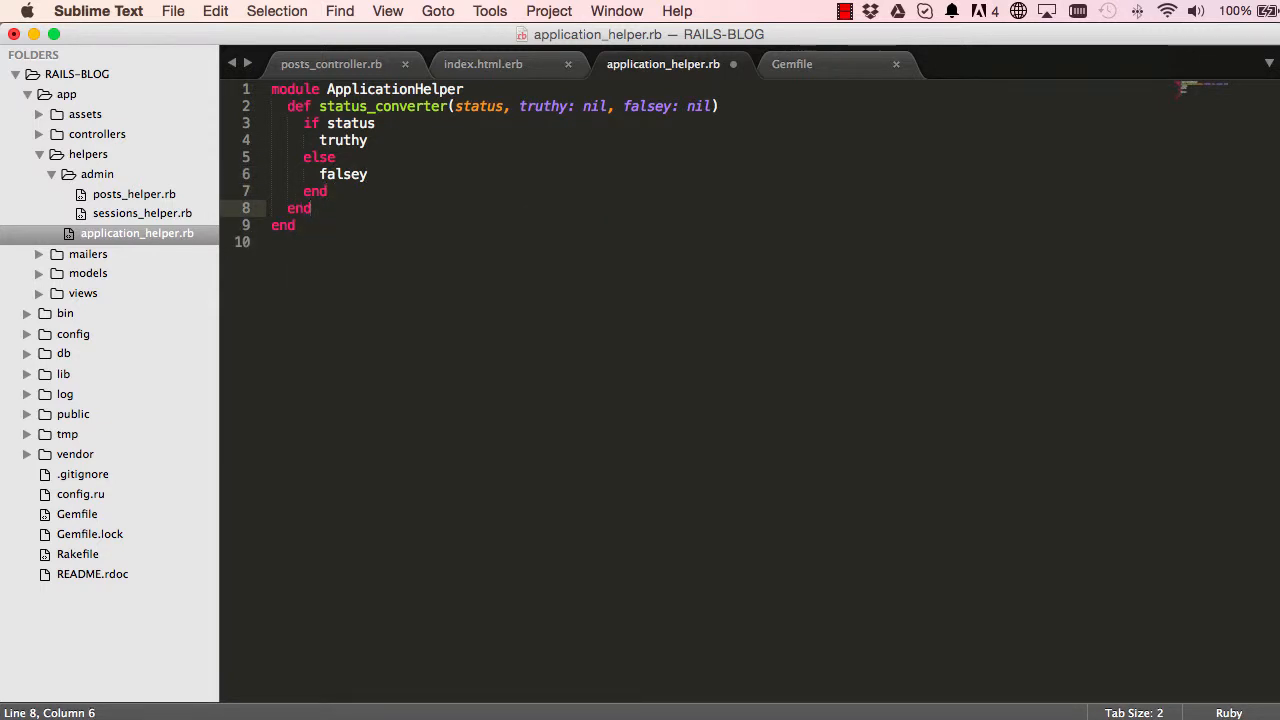
pyautogui.press('super+s')
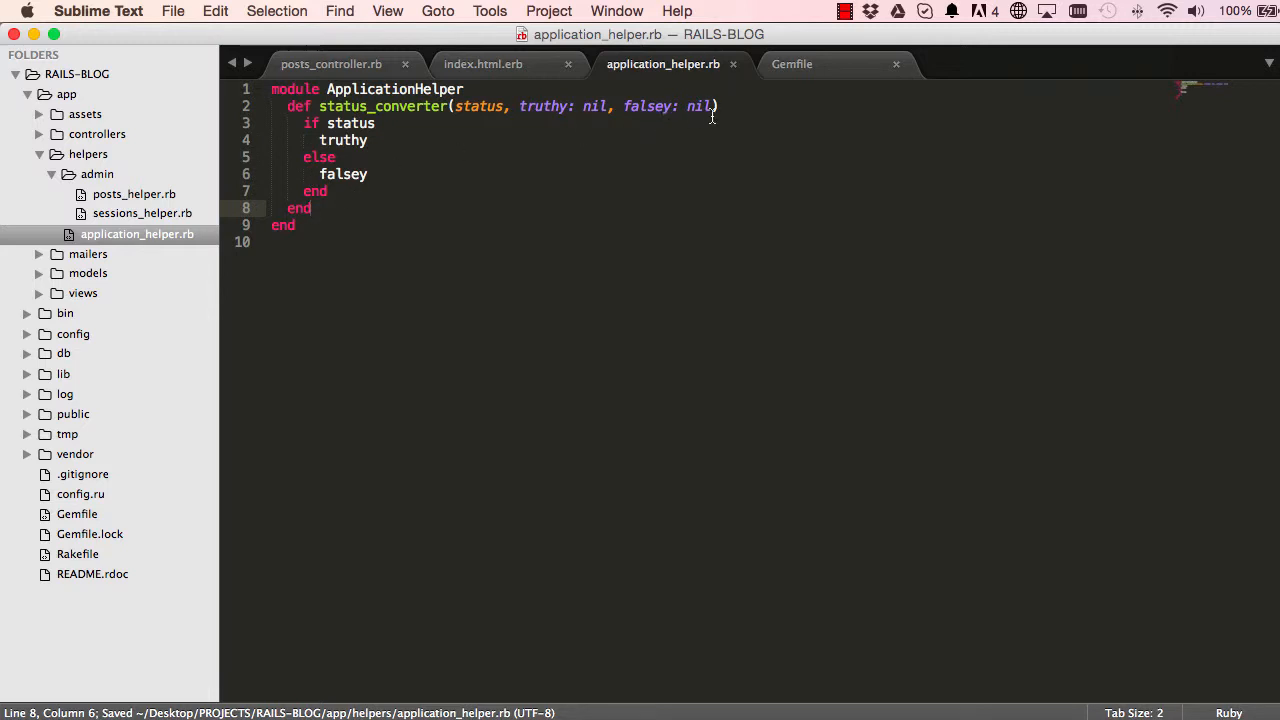
# - Copy the status_converter method signature from line 2
pyautogui.moveTo(722, 106); pyautogui.dragTo(316, 108)
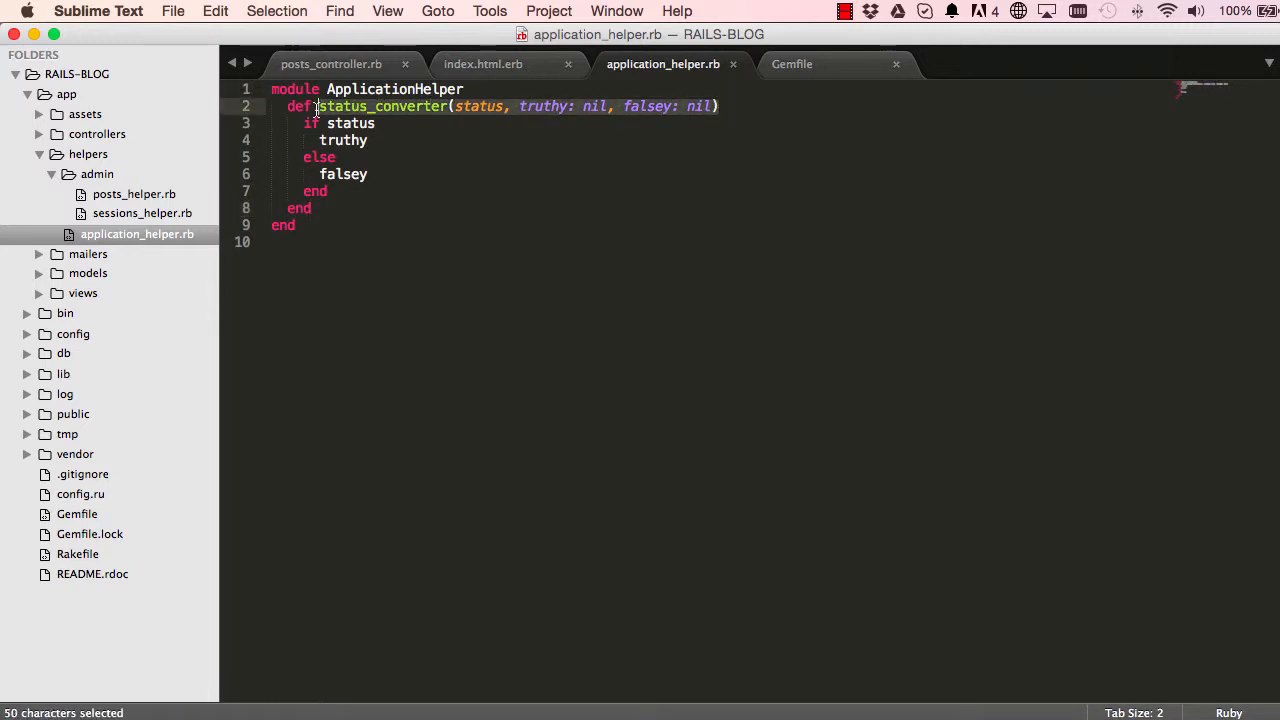
pyautogui.press('super+c')
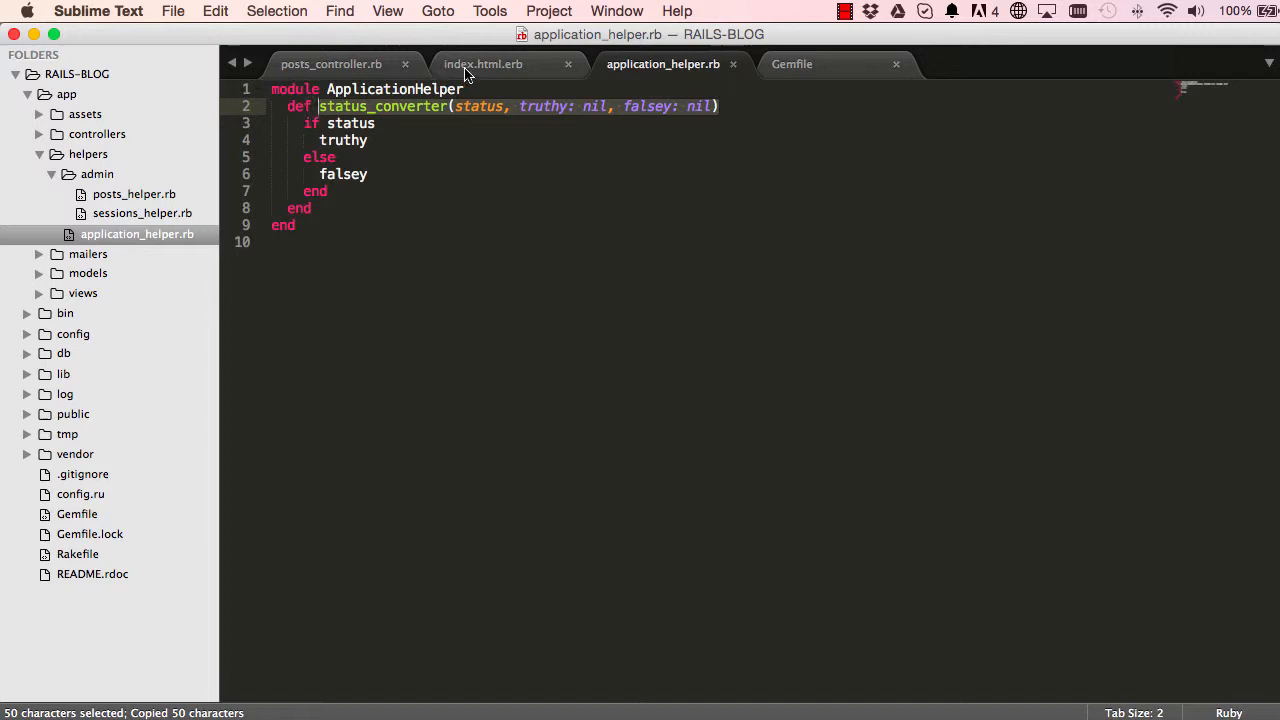
# - Replace post.publish with status_converter(post.publish, truthy: 'Active', falsey: 'Pending') and save
pyautogui.click(483, 64)
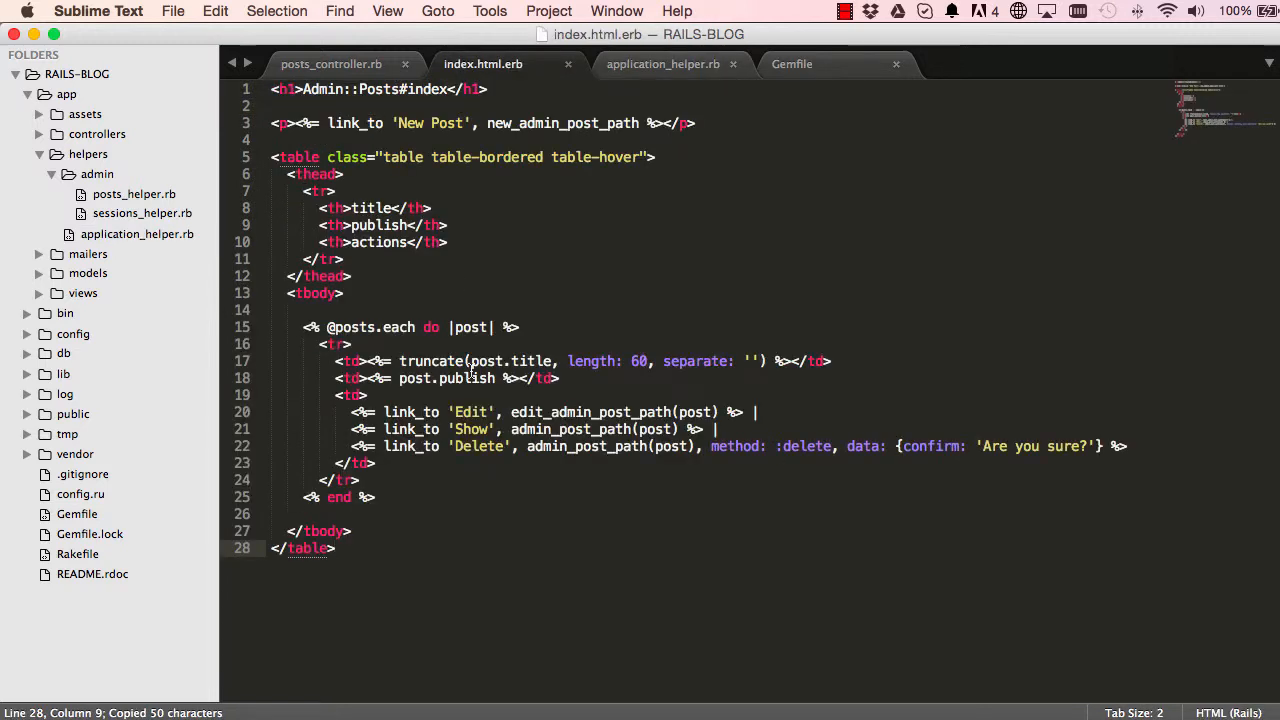
pyautogui.scroll(-3, 640, 300)
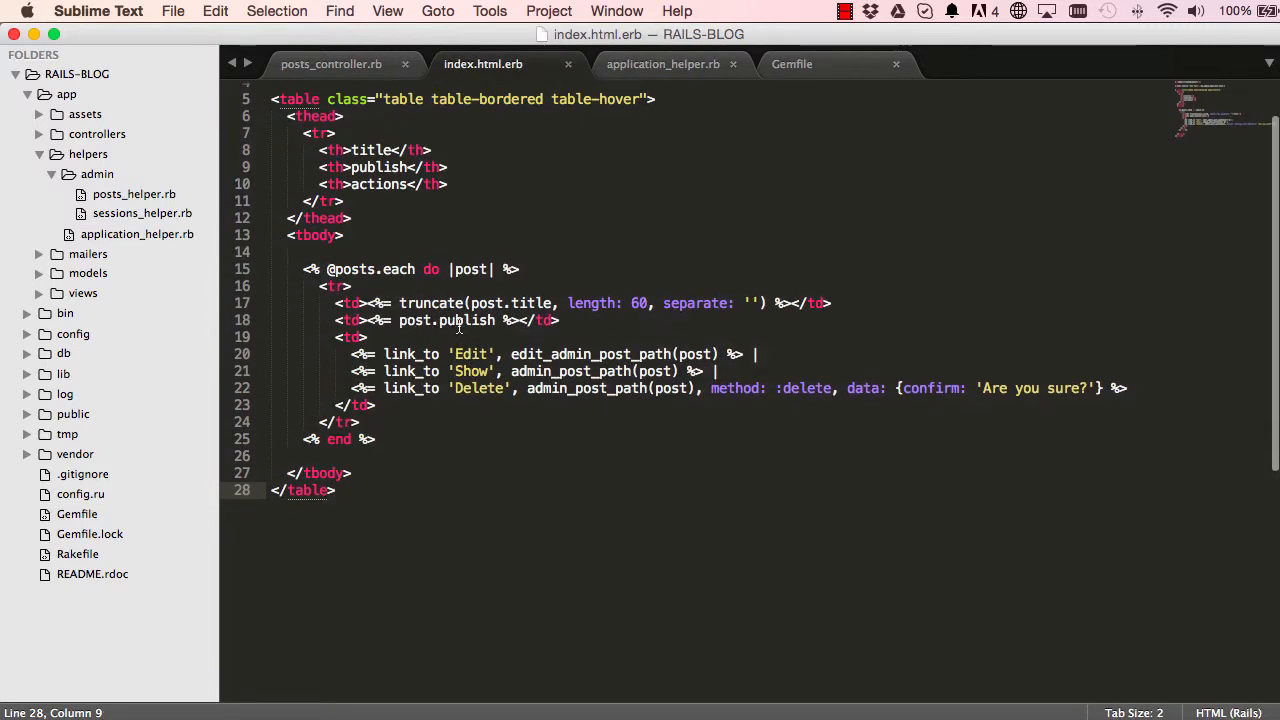
pyautogui.moveTo(496, 322); pyautogui.dragTo(398, 322)
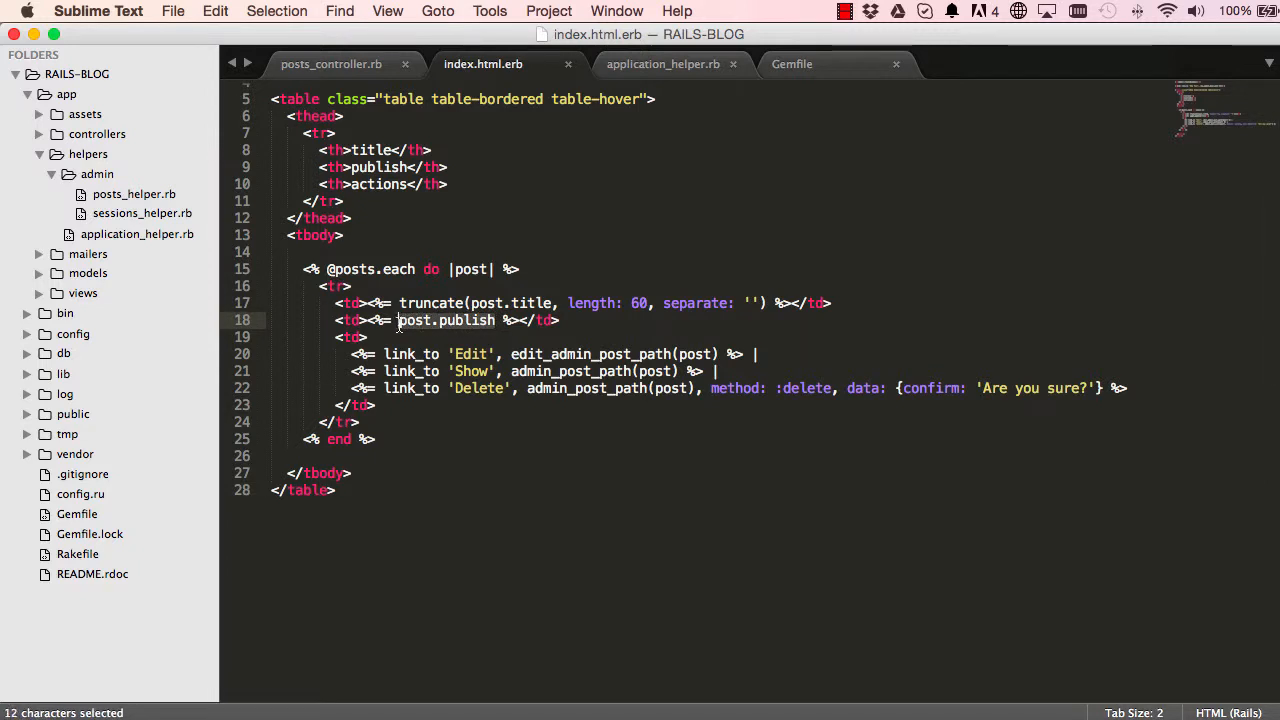
pyautogui.press('super+v')
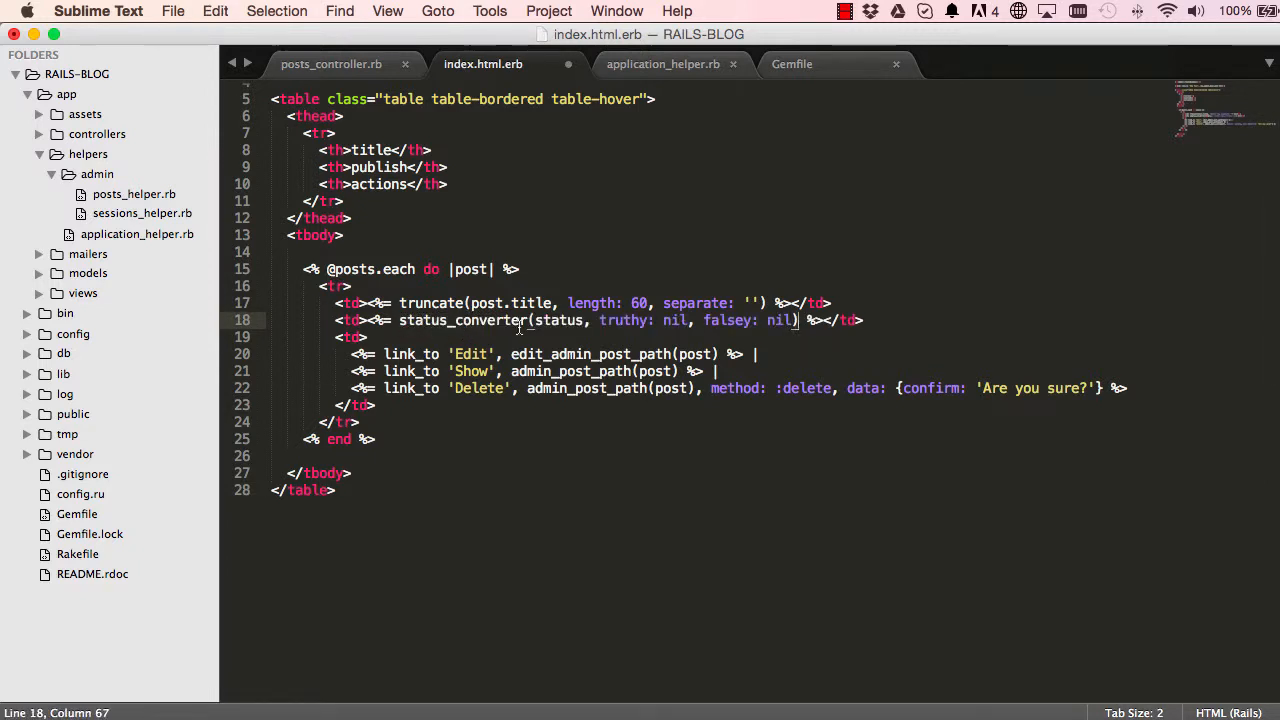
pyautogui.doubleClick(559, 321)
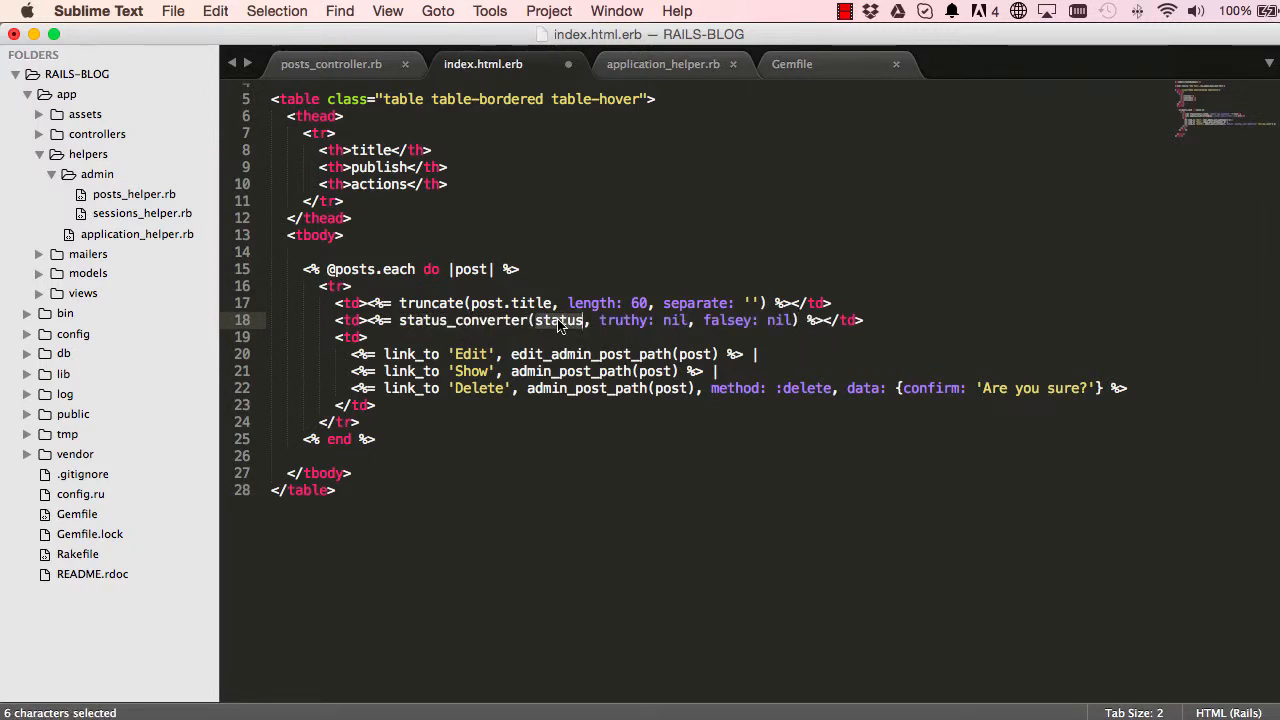
pyautogui.write('post.')
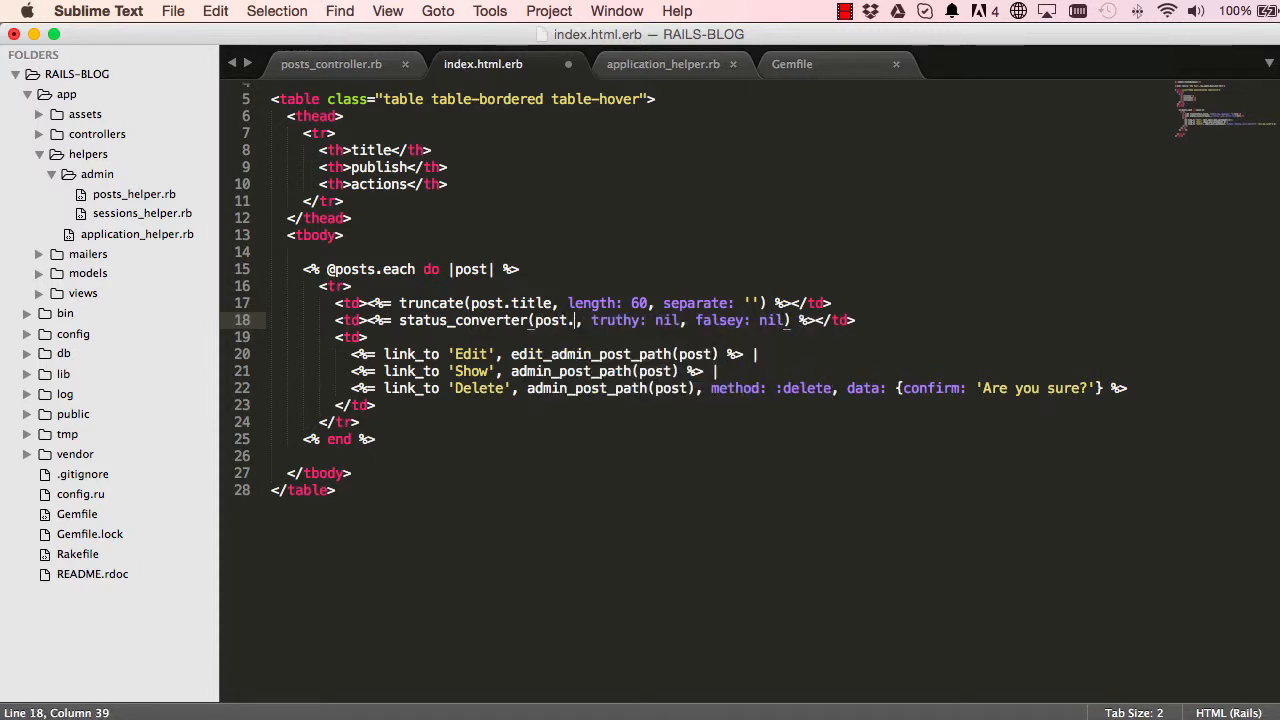
pyautogui.write('pub')
pyautogui.press('Tab')
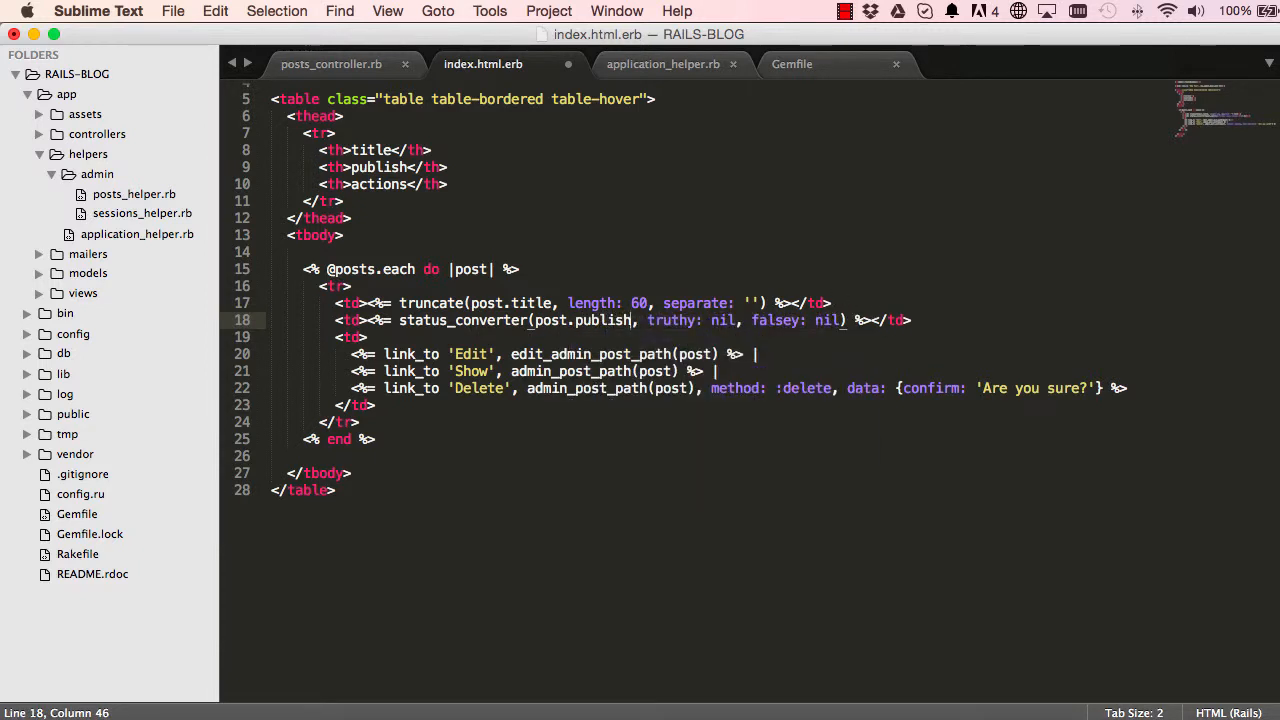
pyautogui.doubleClick(723, 320)
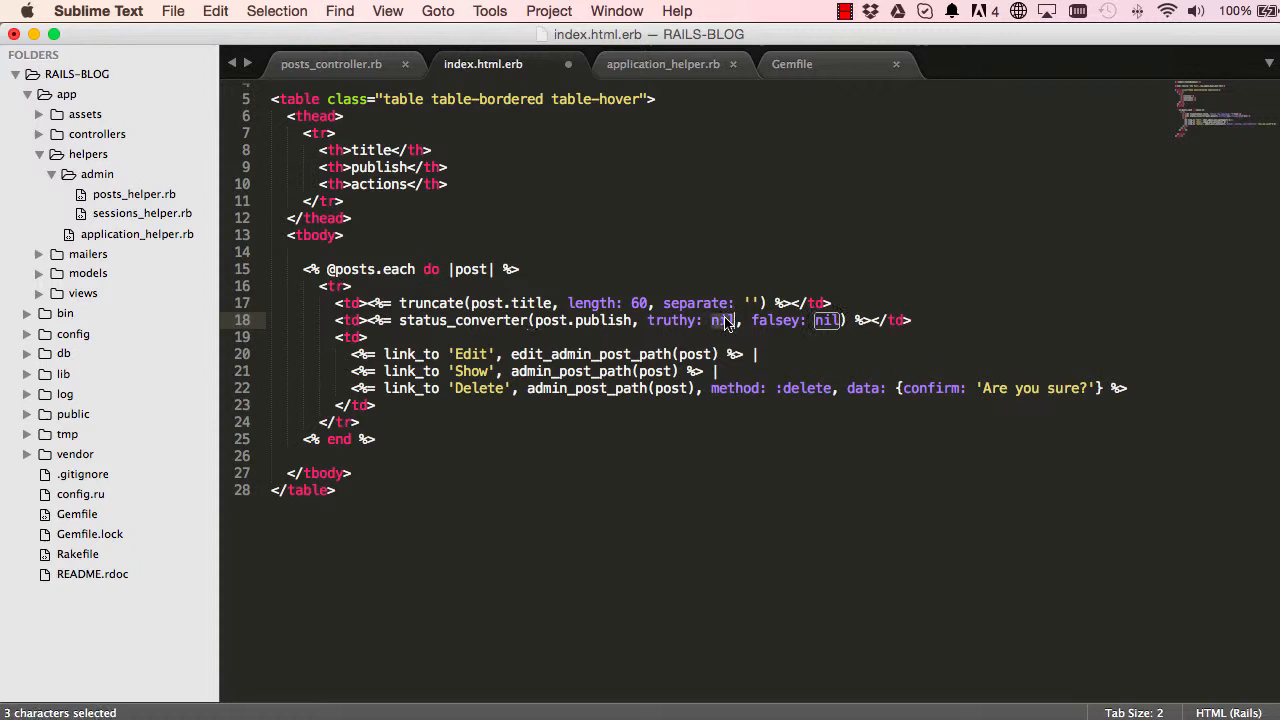
pyautogui.press('BackSpace')
pyautogui.write("'")
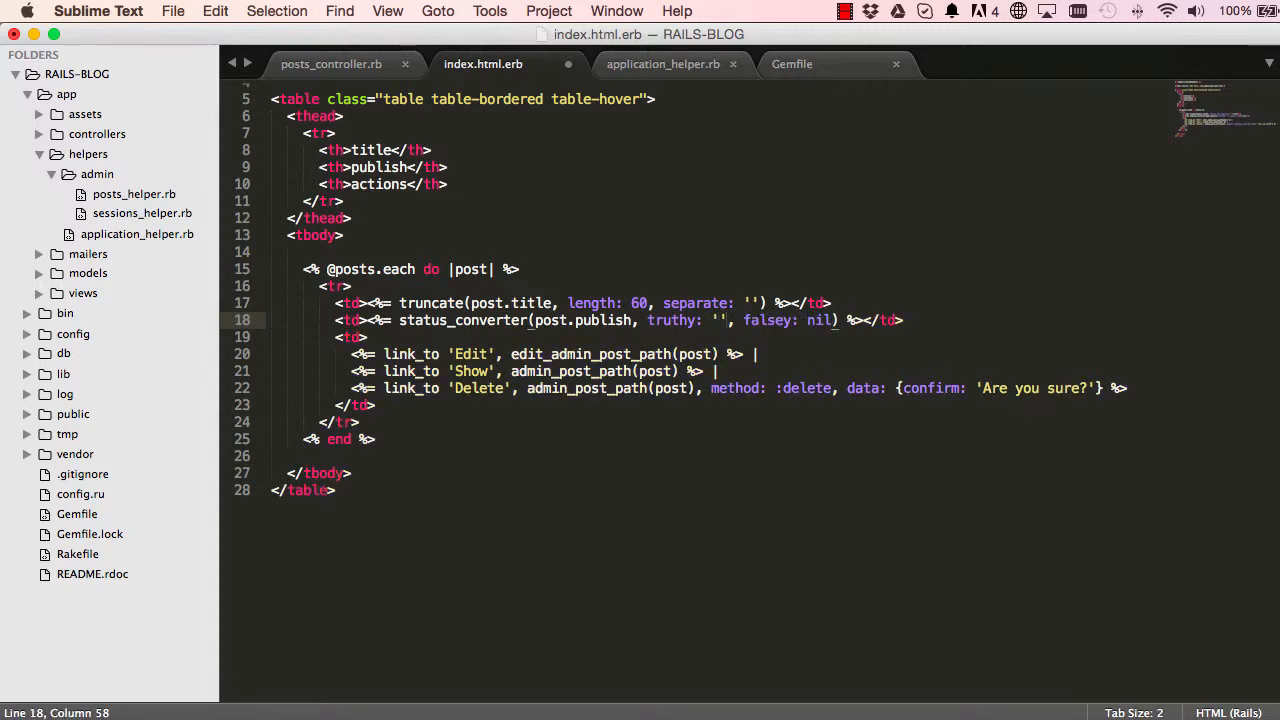
pyautogui.write('Active')
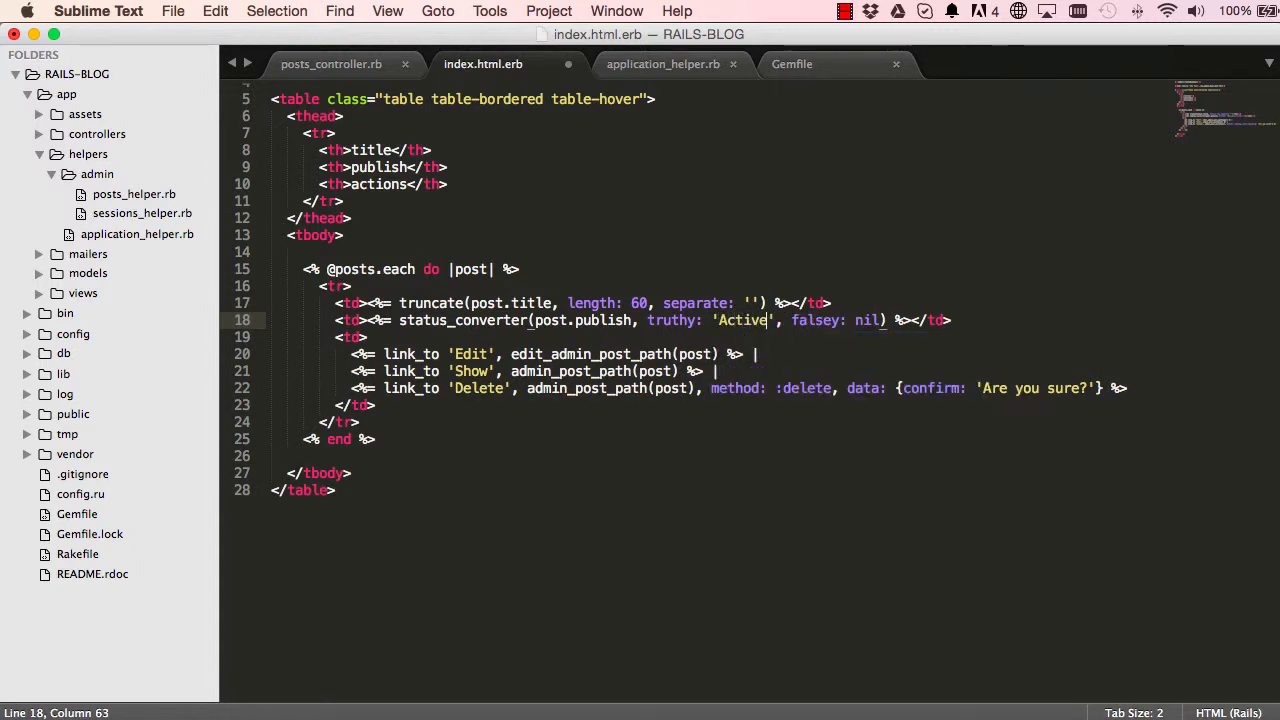
pyautogui.doubleClick(865, 322)
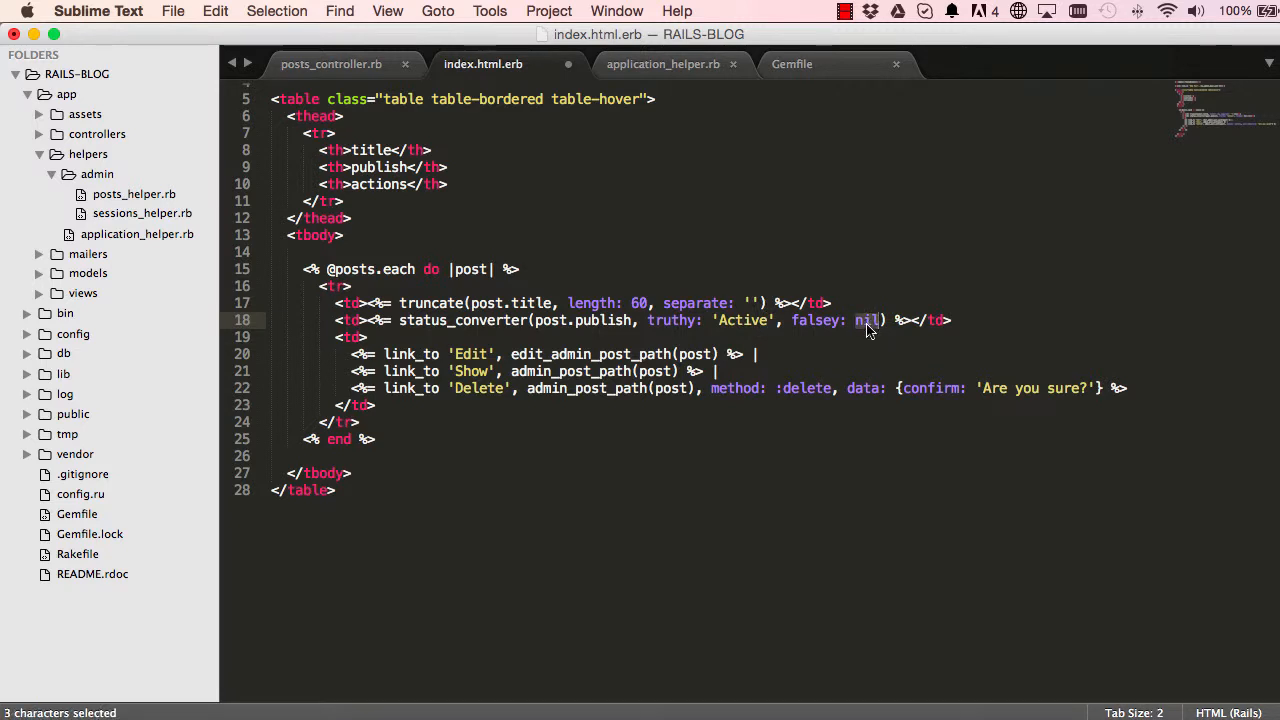
pyautogui.press('BackSpace')
pyautogui.write("'P")
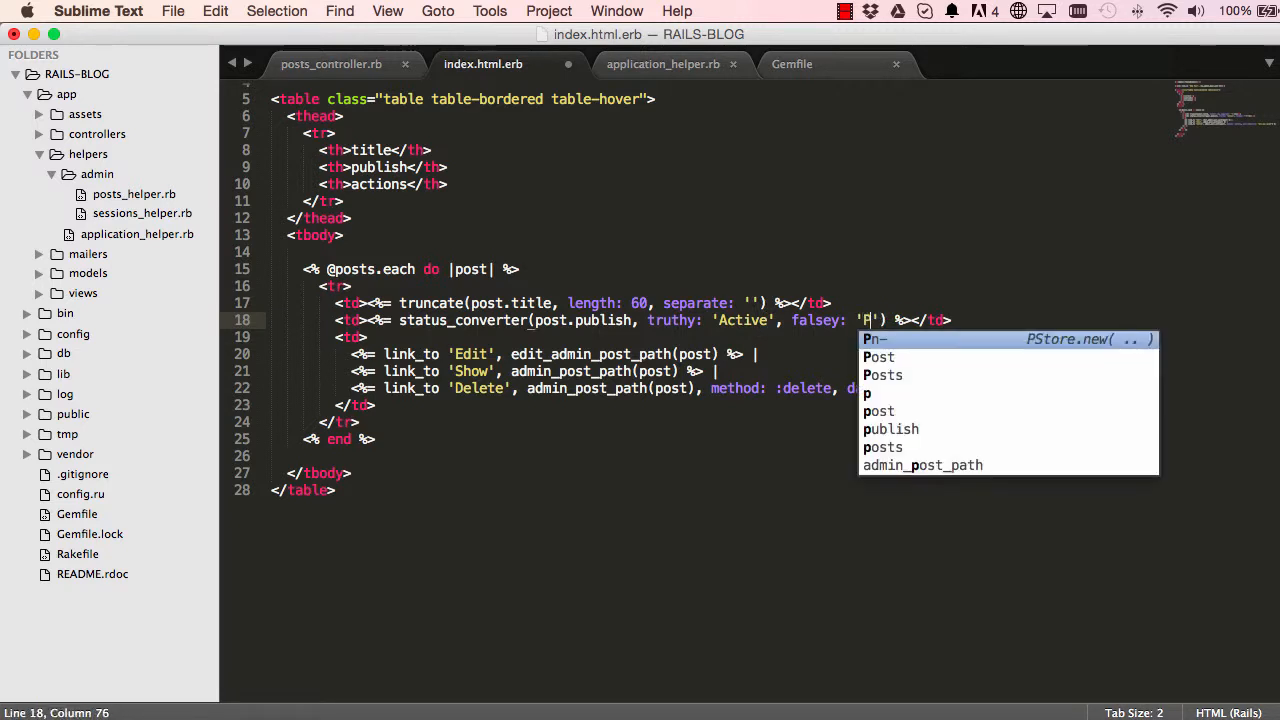
pyautogui.write('ending')
pyautogui.press('super+s')
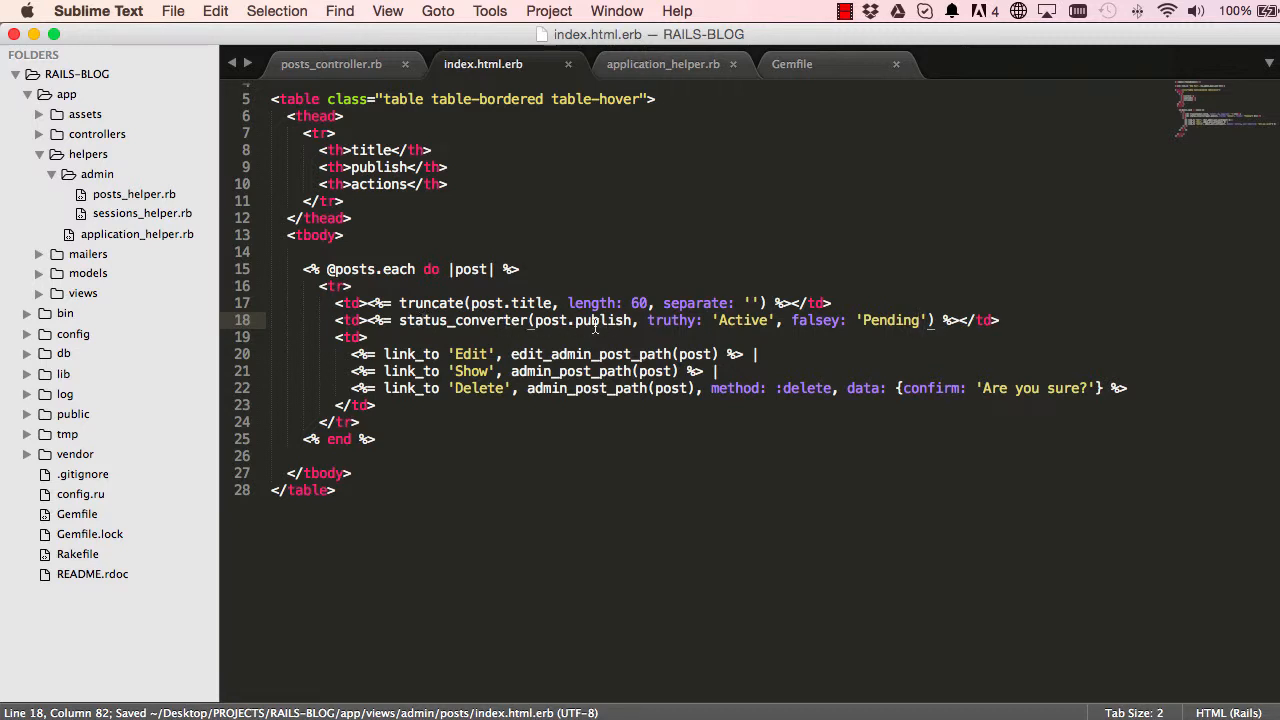
# - Reload the admin posts page to see 'Active', then bring SQLiteStudio forward
pyautogui.click(656, 64)
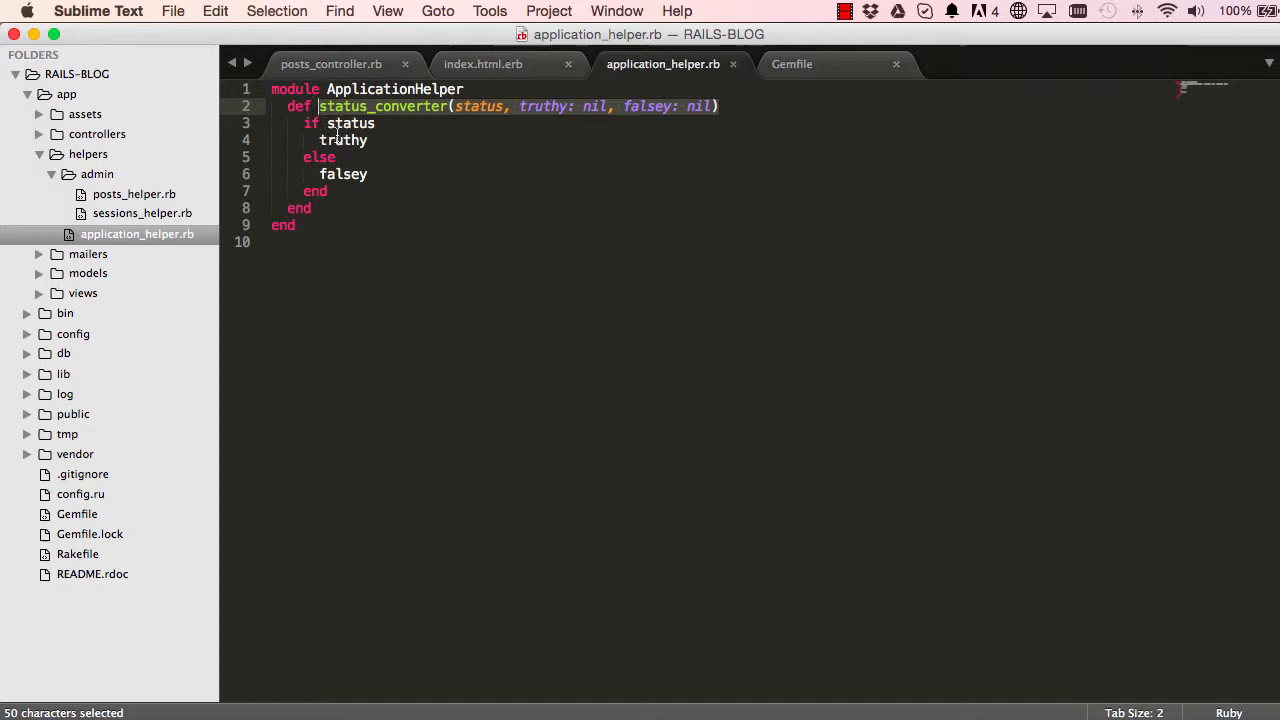
pyautogui.click(343, 64)
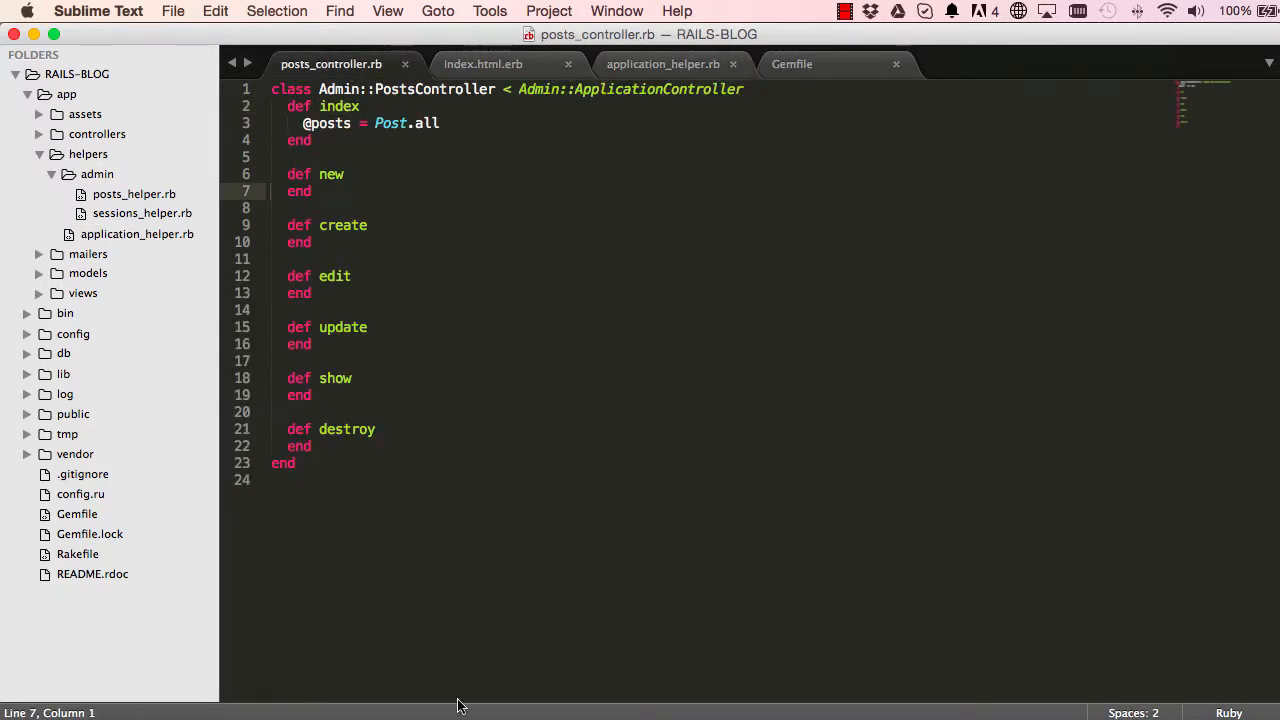
pyautogui.press('super+Tab')
pyautogui.press('super+r')
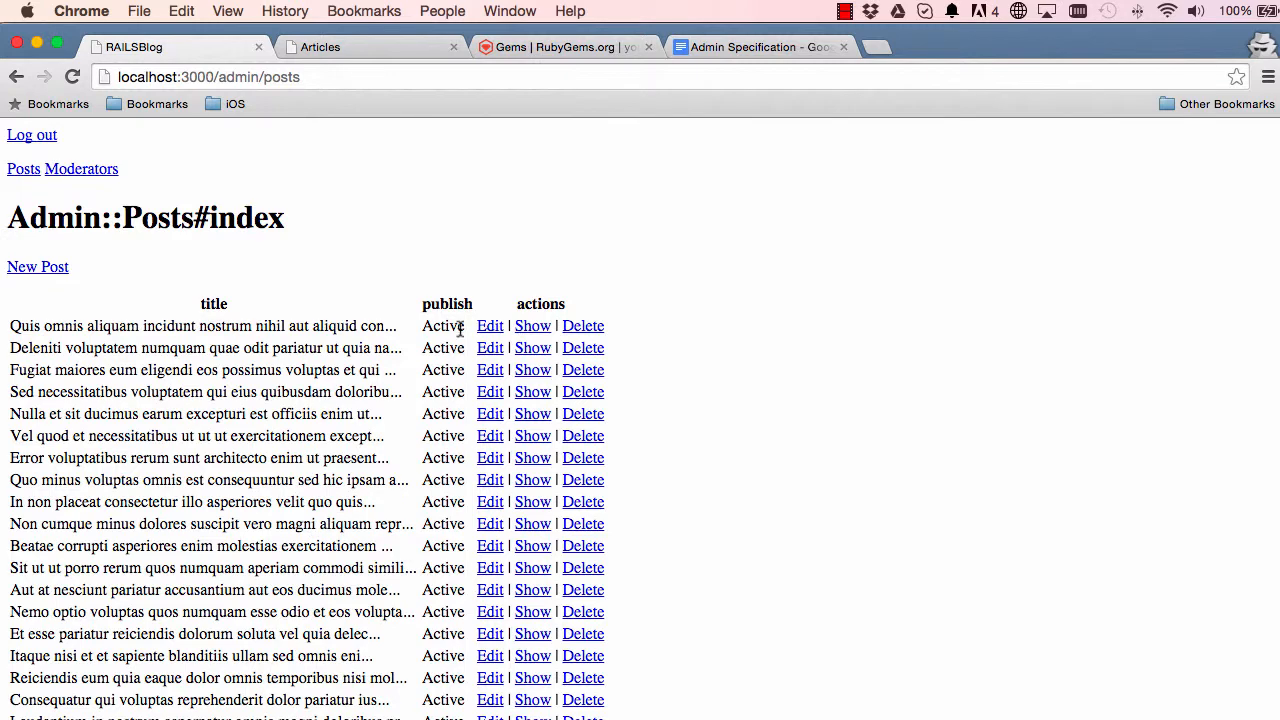
pyautogui.scroll(-3, 450, 515)
pyautogui.scroll(-3, 450, 515)
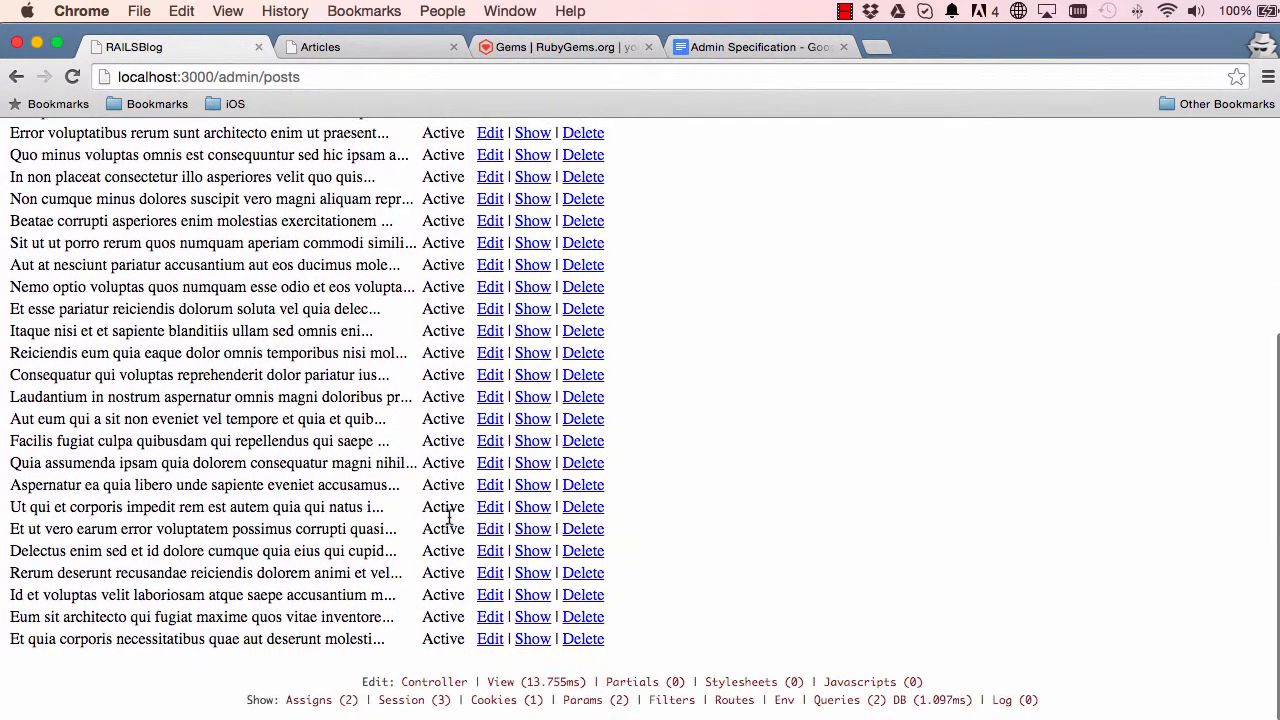
pyautogui.scroll(6, 450, 480)
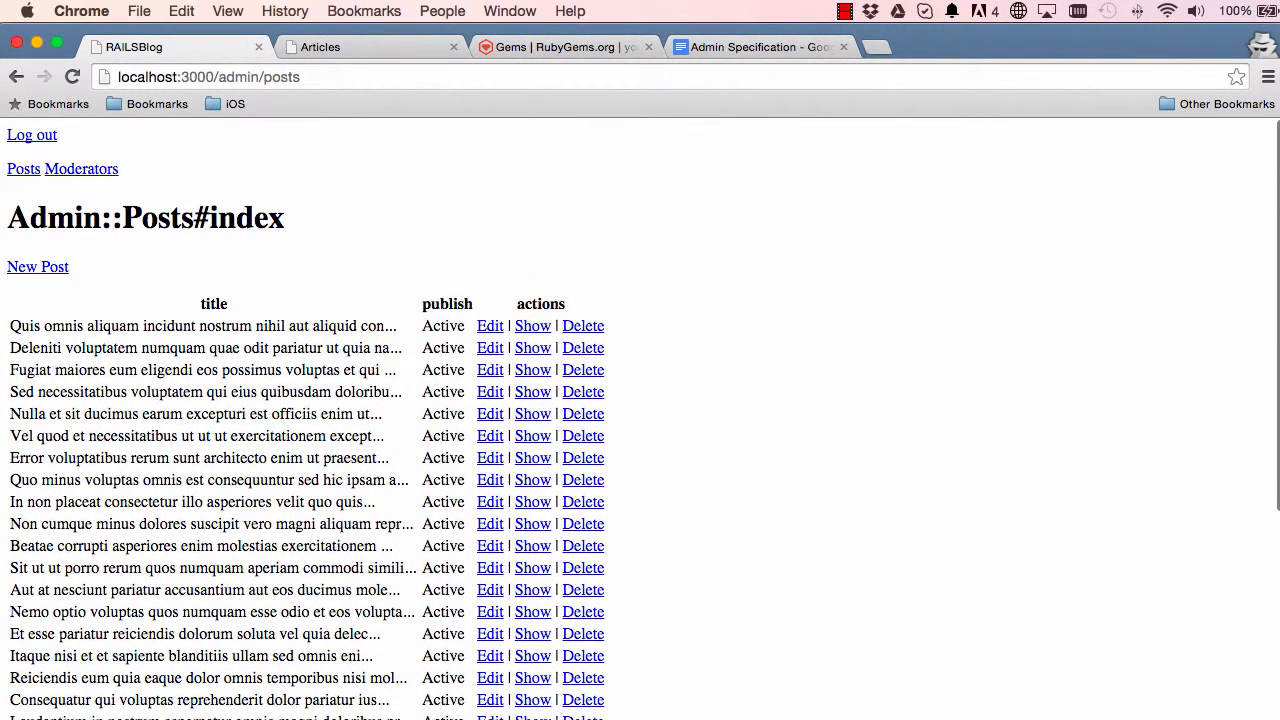
pyautogui.press('super+Tab')
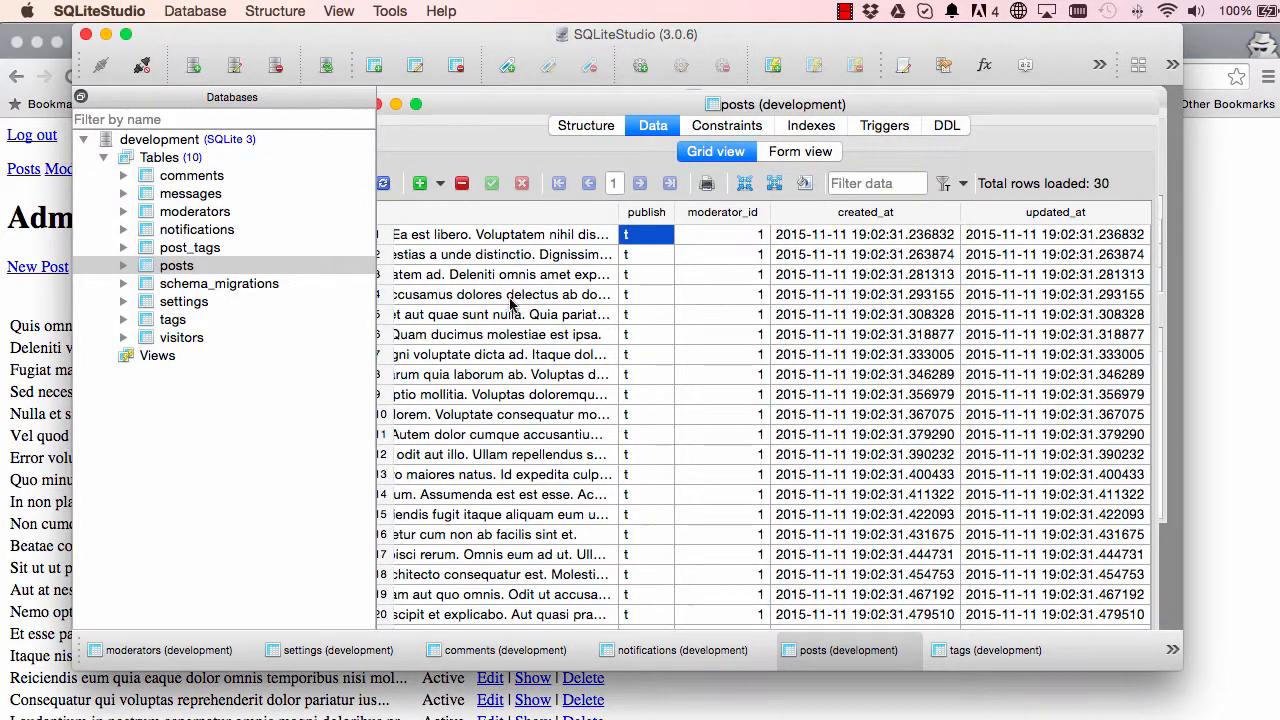
pyautogui.hscroll(-10, 630, 340)
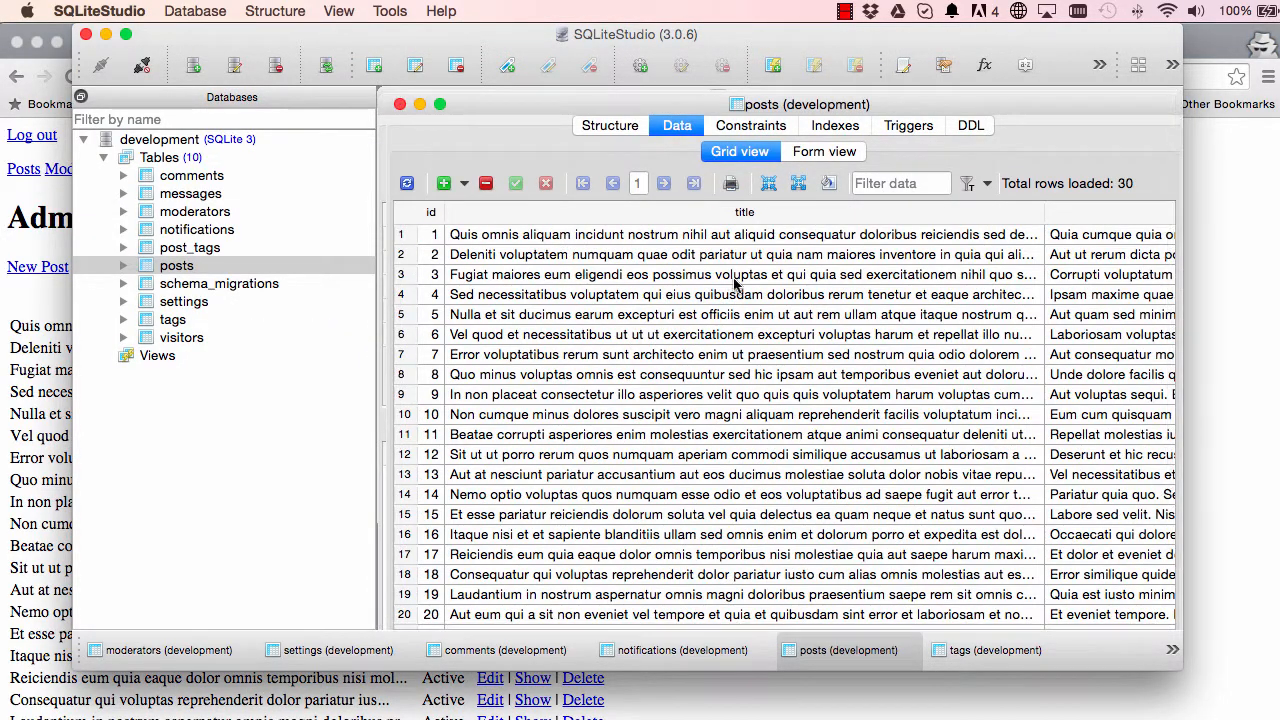
pyautogui.hscroll(10, 760, 290)
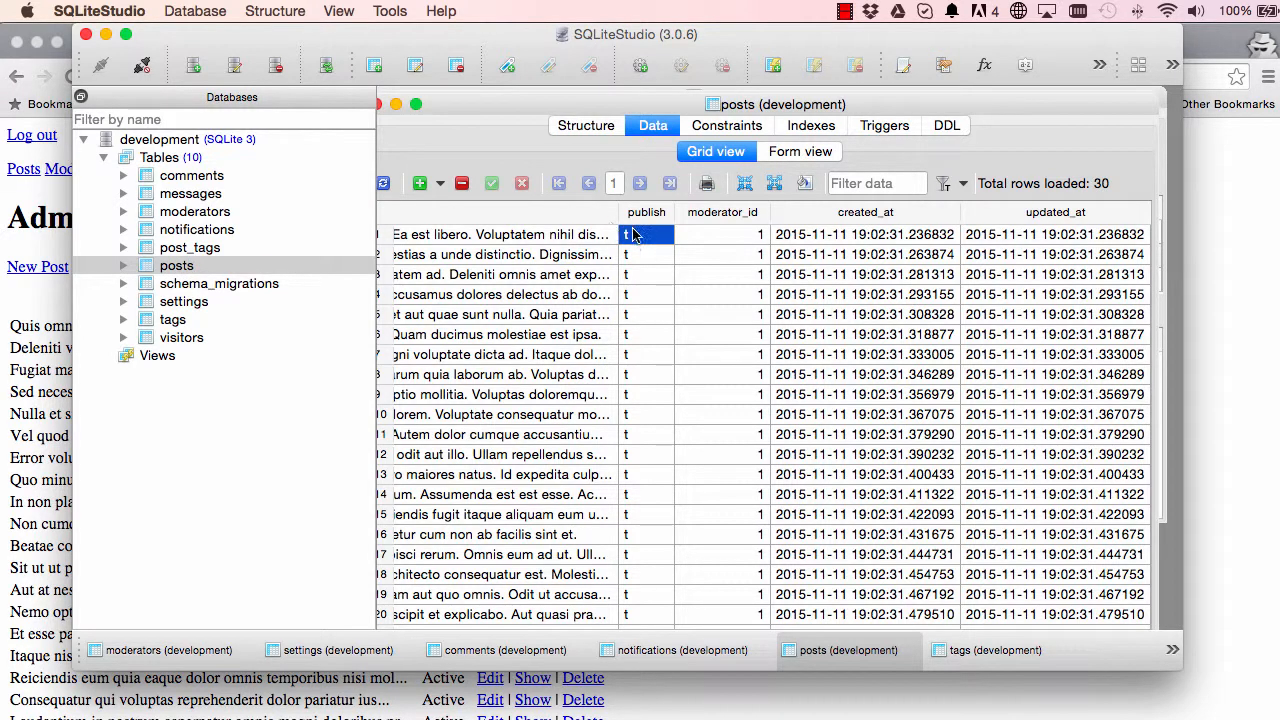
# - Change the first post's publish value to f, commit it, and reload the admin posts page
pyautogui.doubleClick(646, 234)
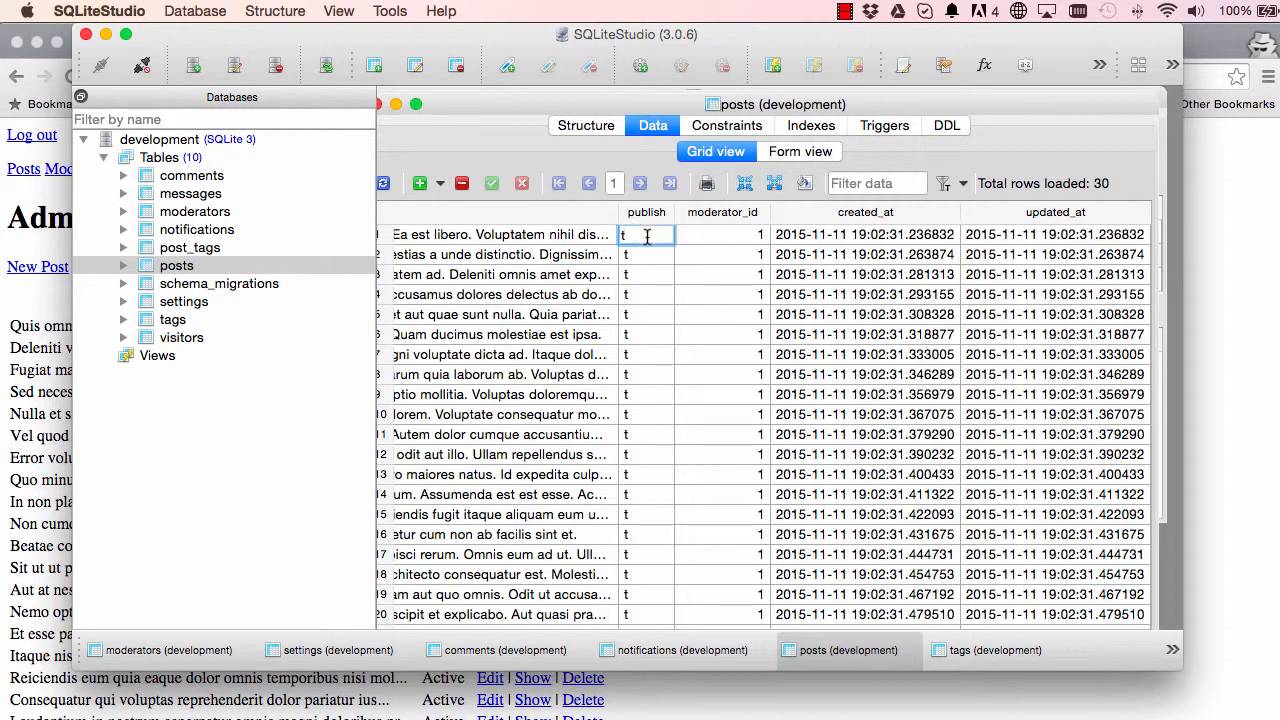
pyautogui.write('f')
pyautogui.press('Return')
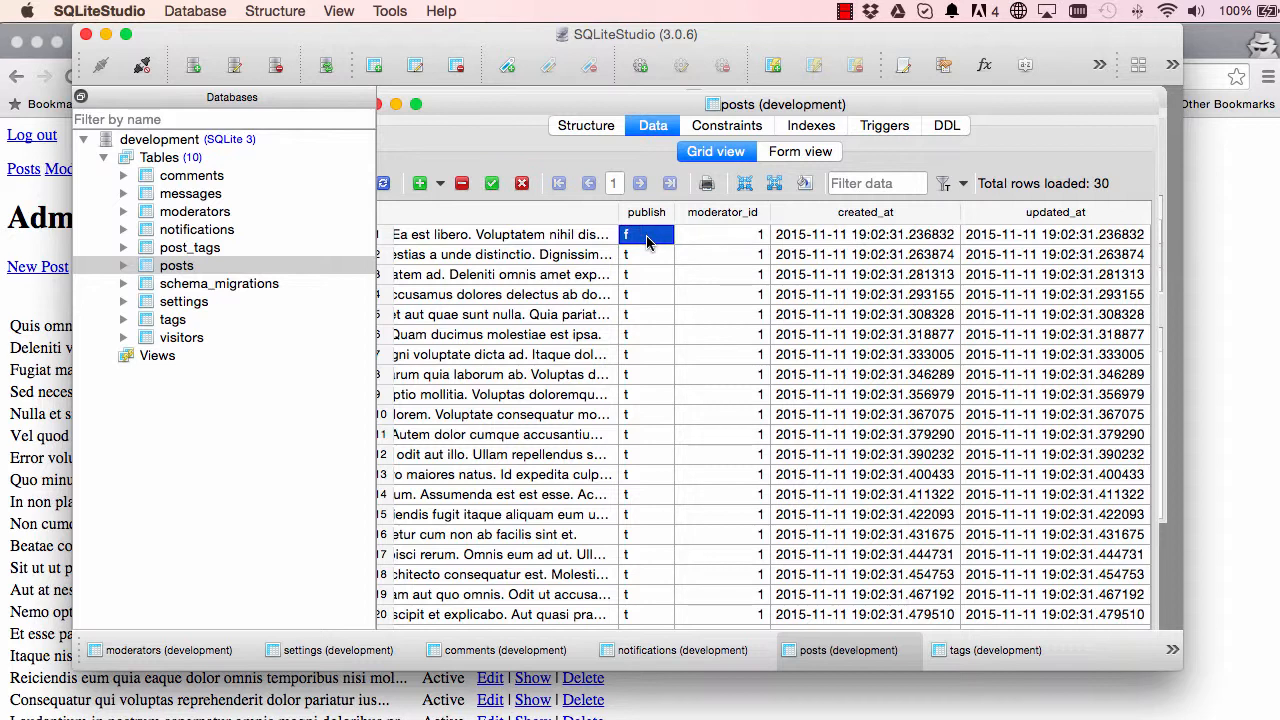
pyautogui.click(491, 184)
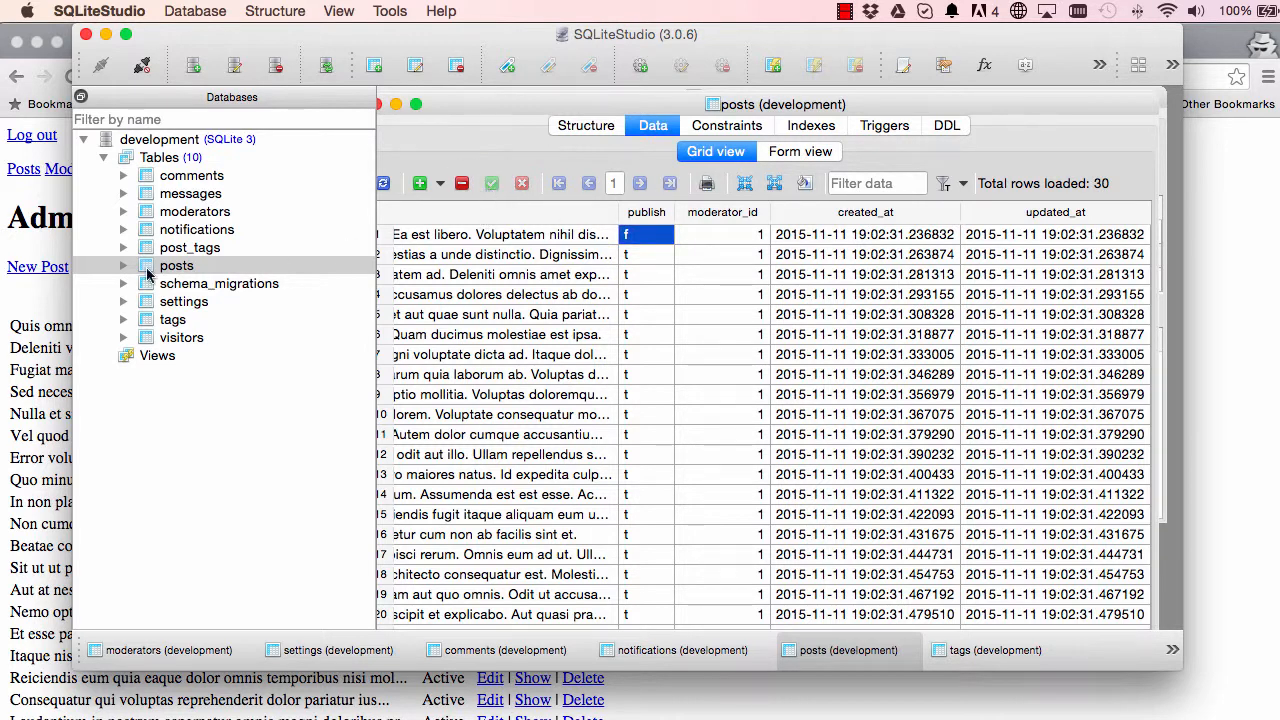
pyautogui.click(60, 308)
pyautogui.press('super+r')
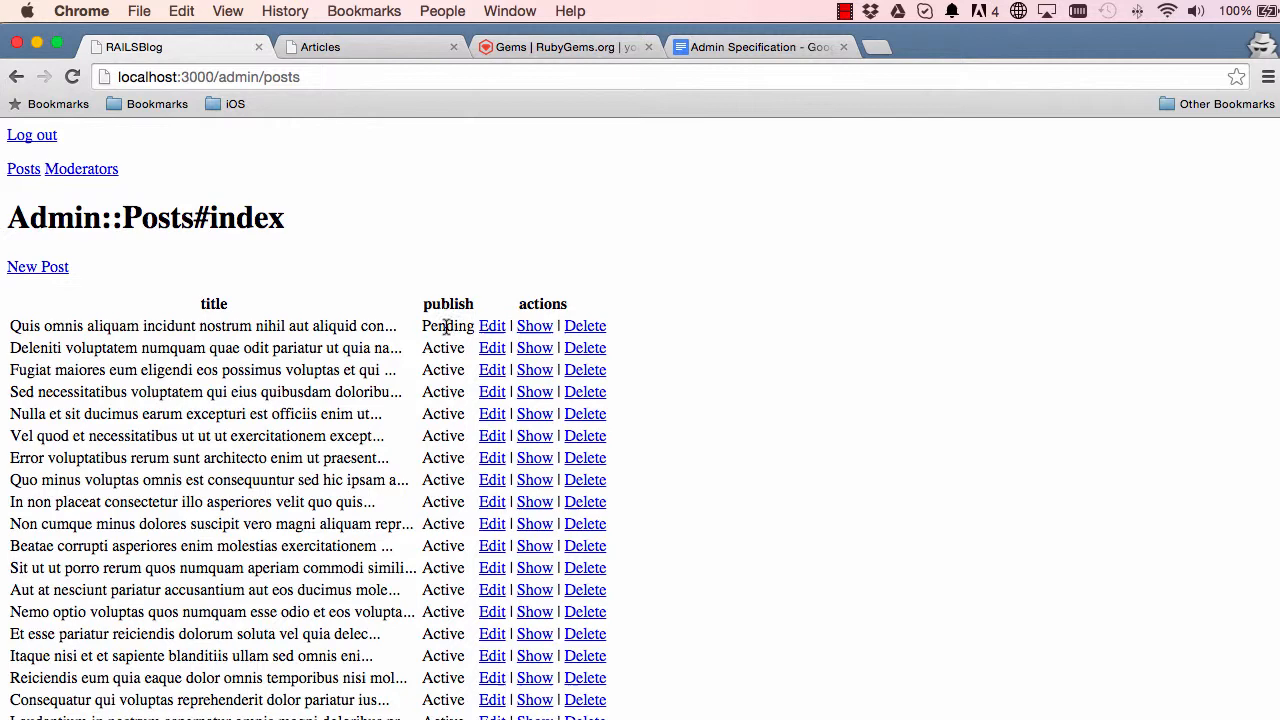
pyautogui.scroll(-2, 446, 348)
pyautogui.scroll(-2, 446, 348)
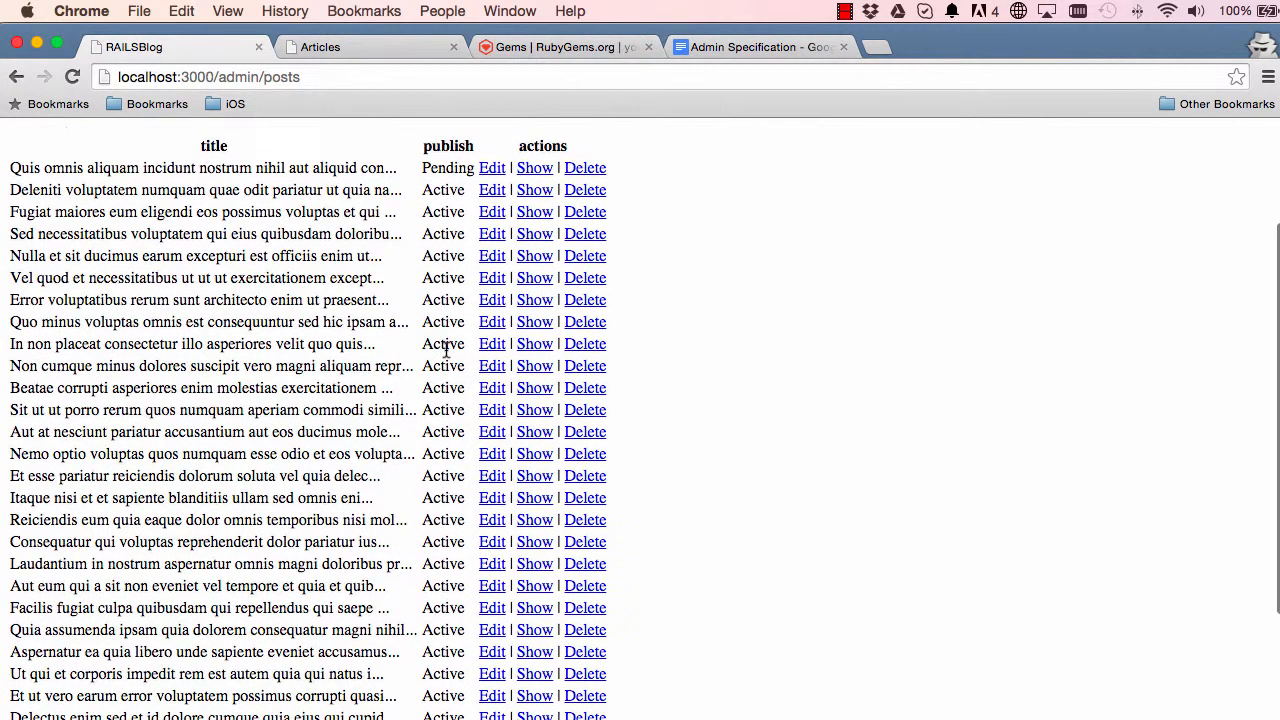
pyautogui.scroll(-3, 446, 348)
pyautogui.scroll(5, 446, 348)
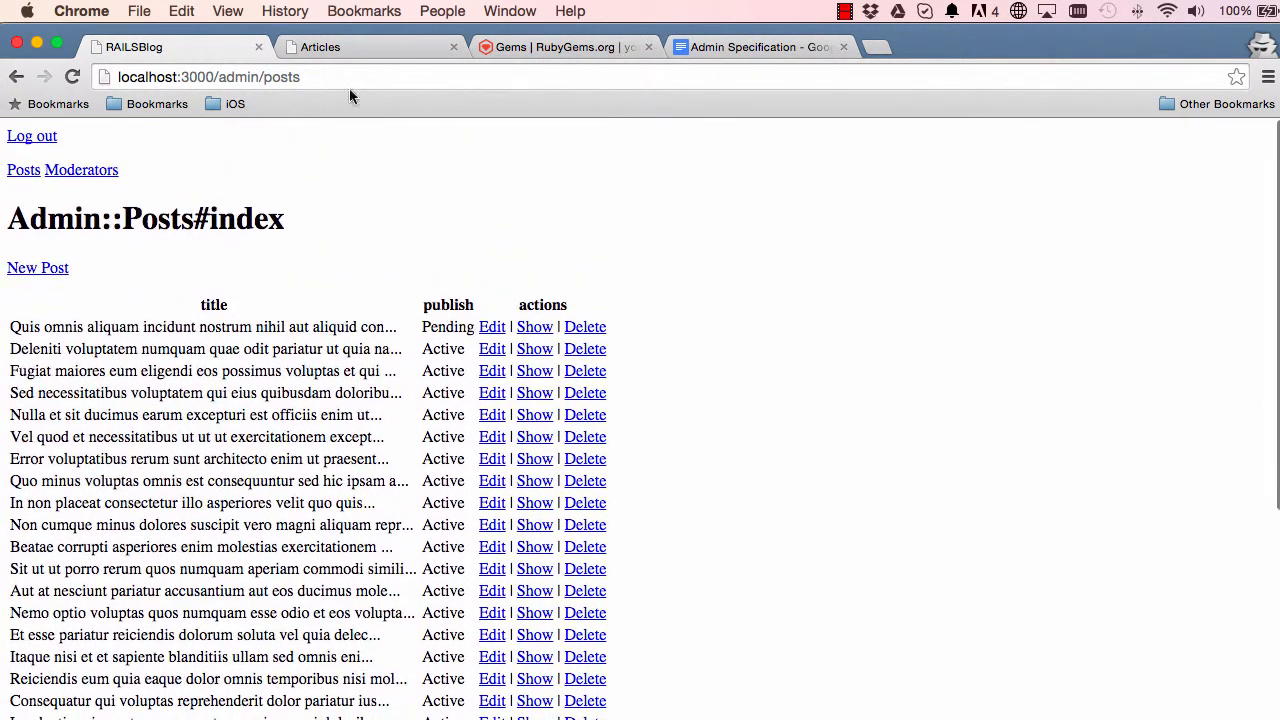
# - View the Articles template with its numbered page links
pyautogui.click(320, 47)
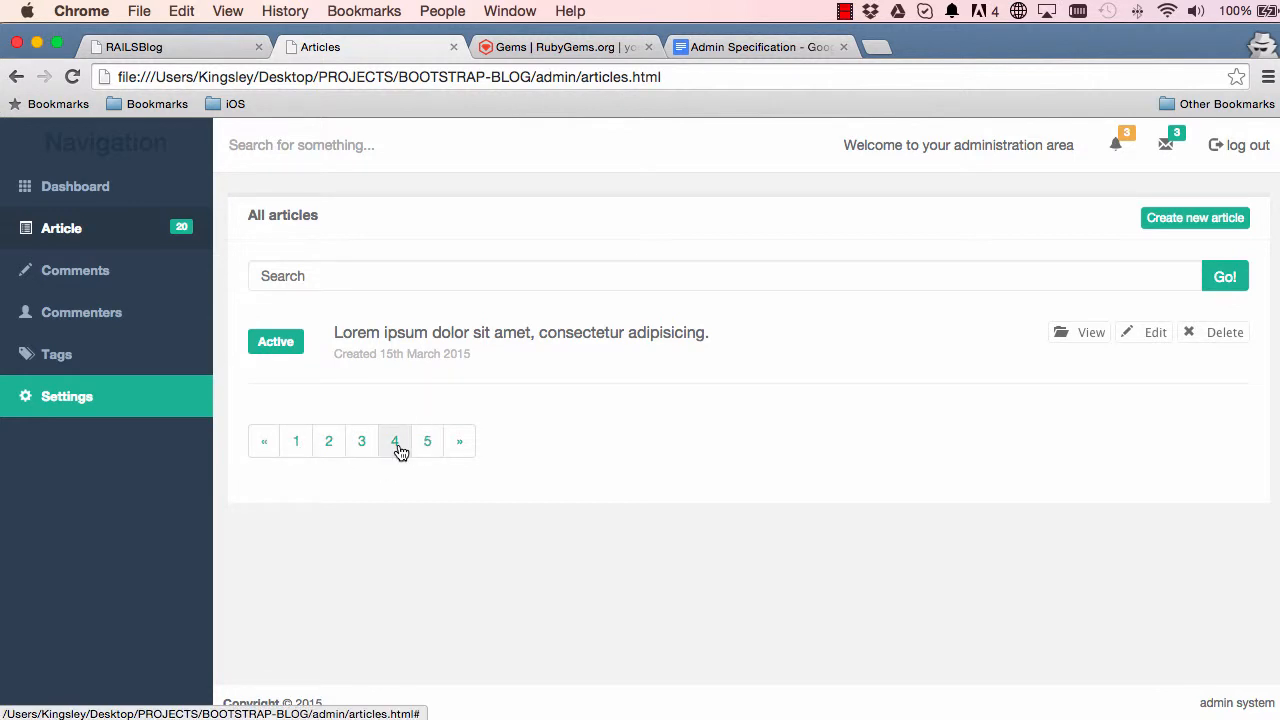
# - Search RubyGems for kaminari and open the gem's details page
pyautogui.click(527, 47)
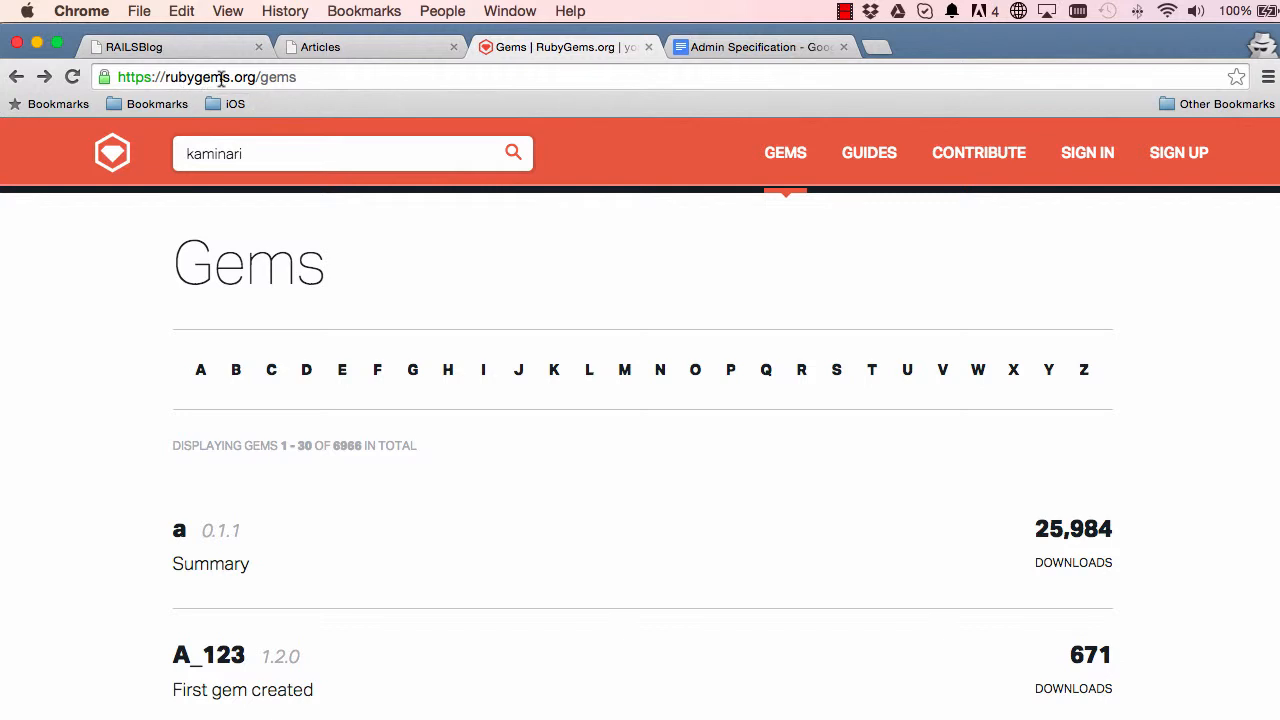
pyautogui.click(214, 153)
pyautogui.press('Return')
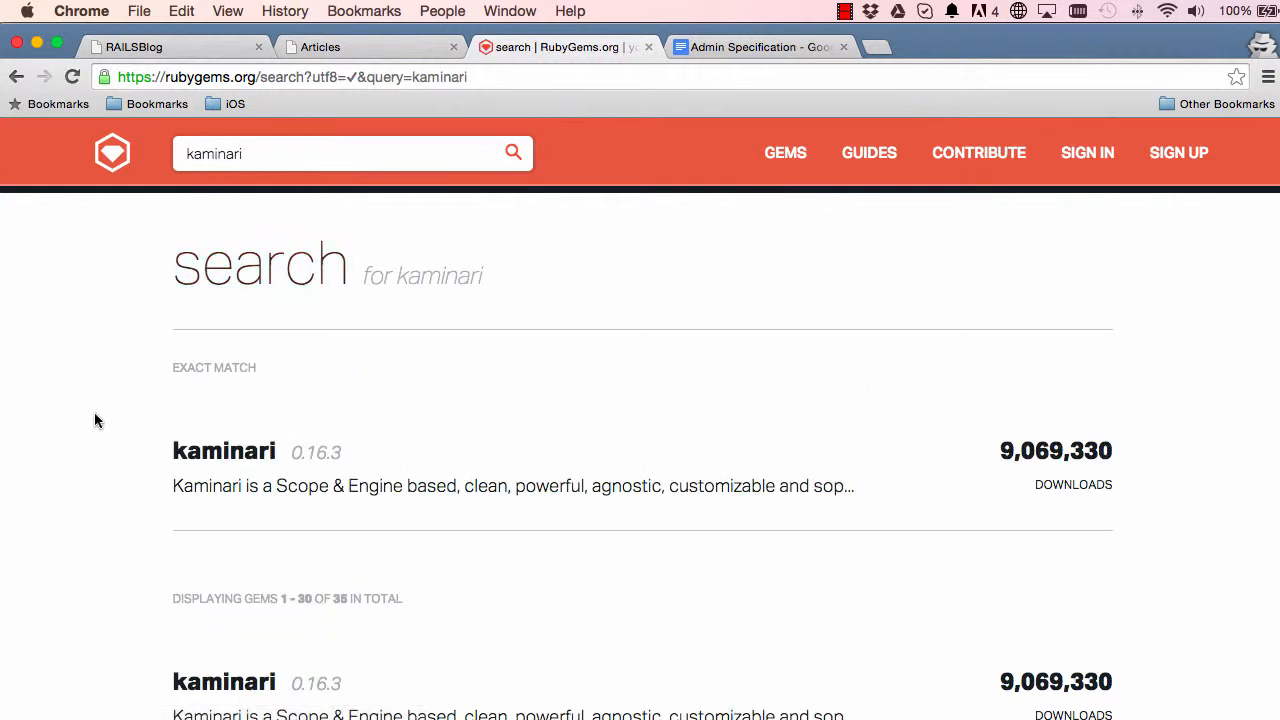
pyautogui.click(224, 451)
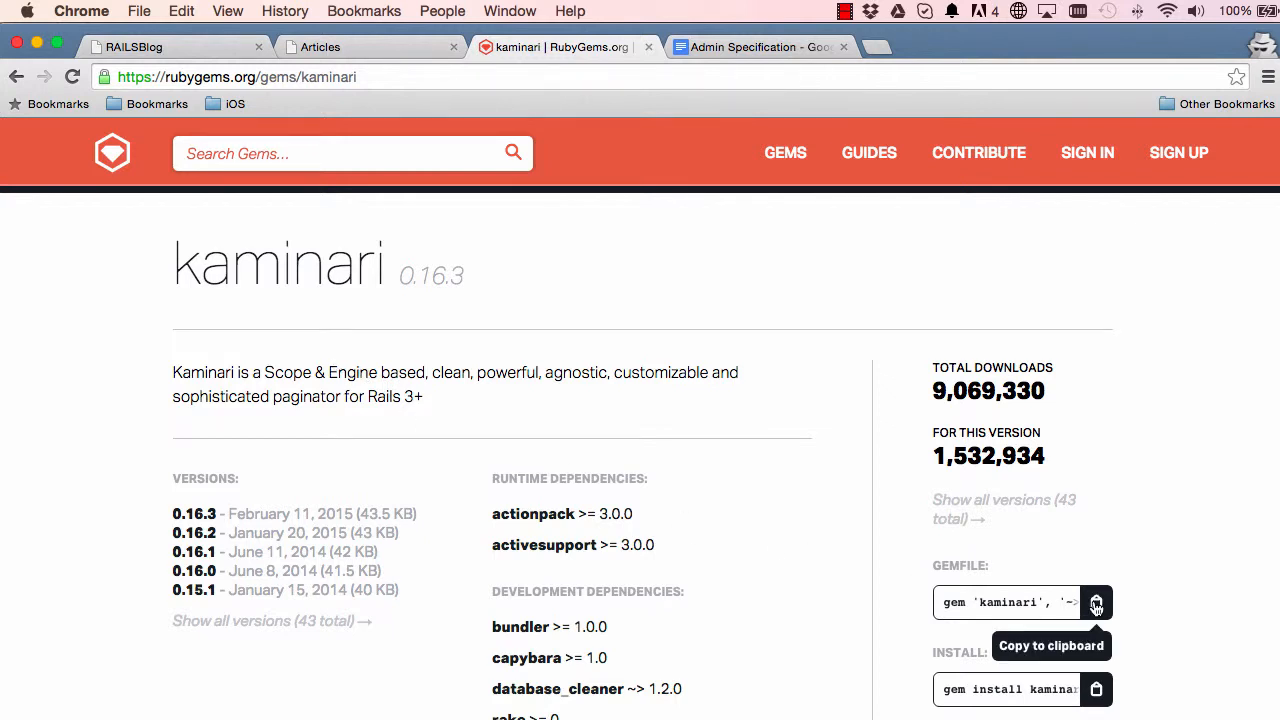
# - Add gem 'kaminari', '~> 0.16.3' under a #paginator comment after bcrypt and save the Gemfile
pyautogui.press('super+Tab')
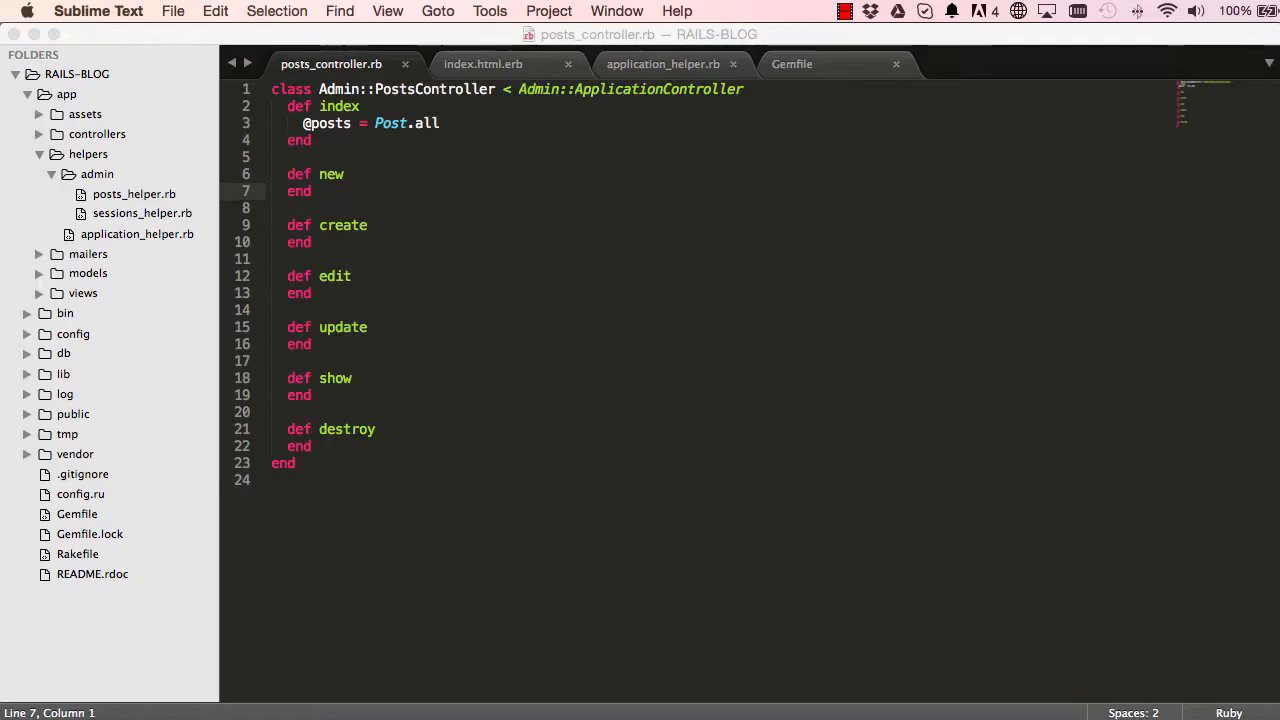
pyautogui.click(793, 64)
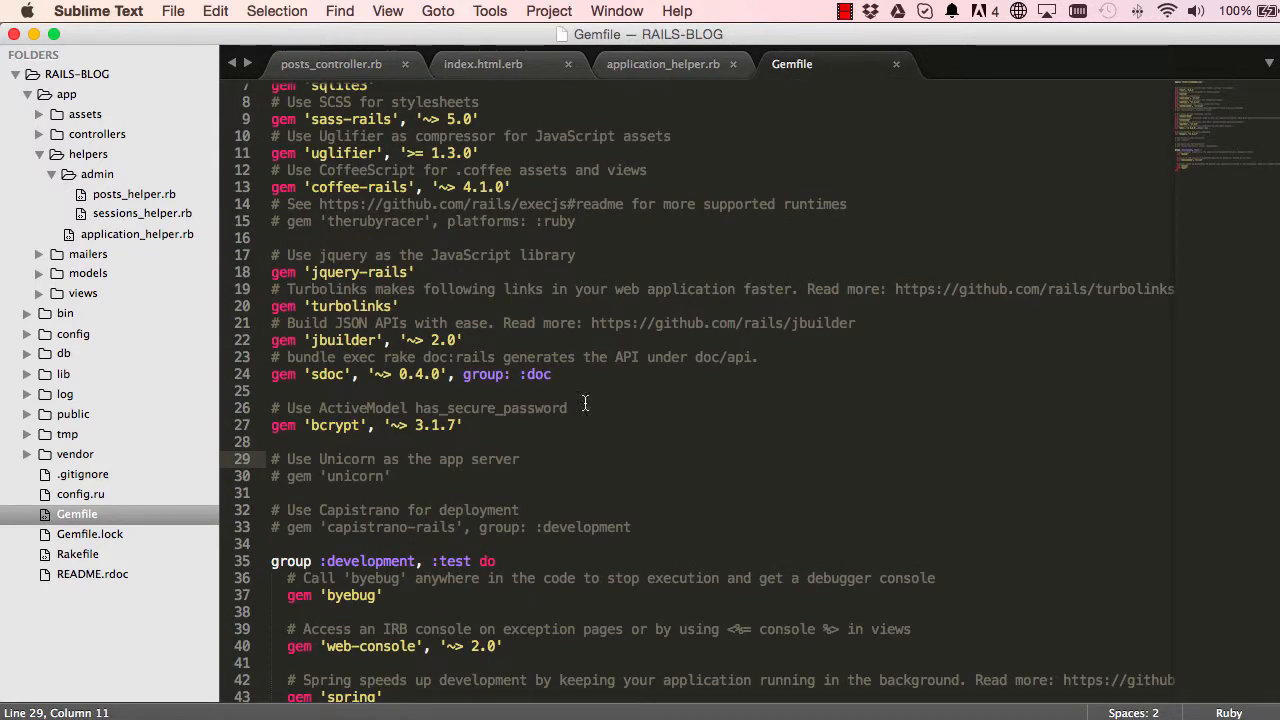
pyautogui.click(467, 425)
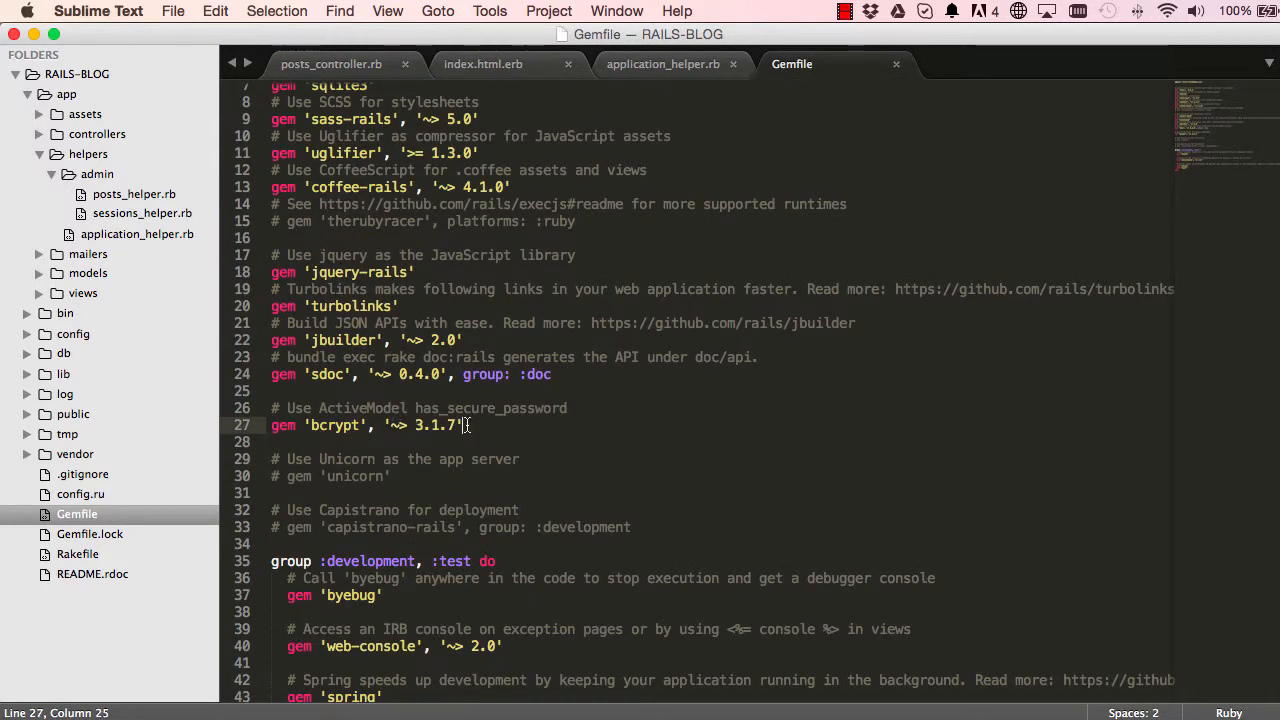
pyautogui.press('Return')
pyautogui.write("gem 'kaminari', '~> 0.16.3'")
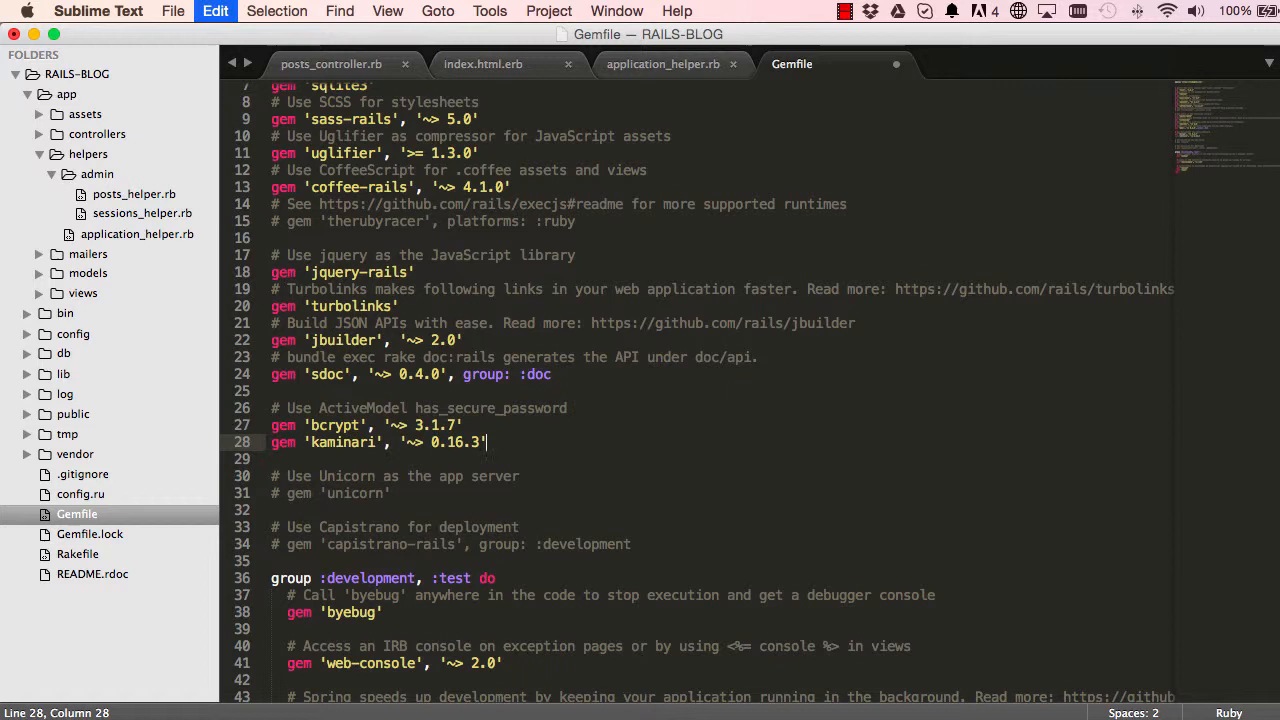
pyautogui.press('Up')
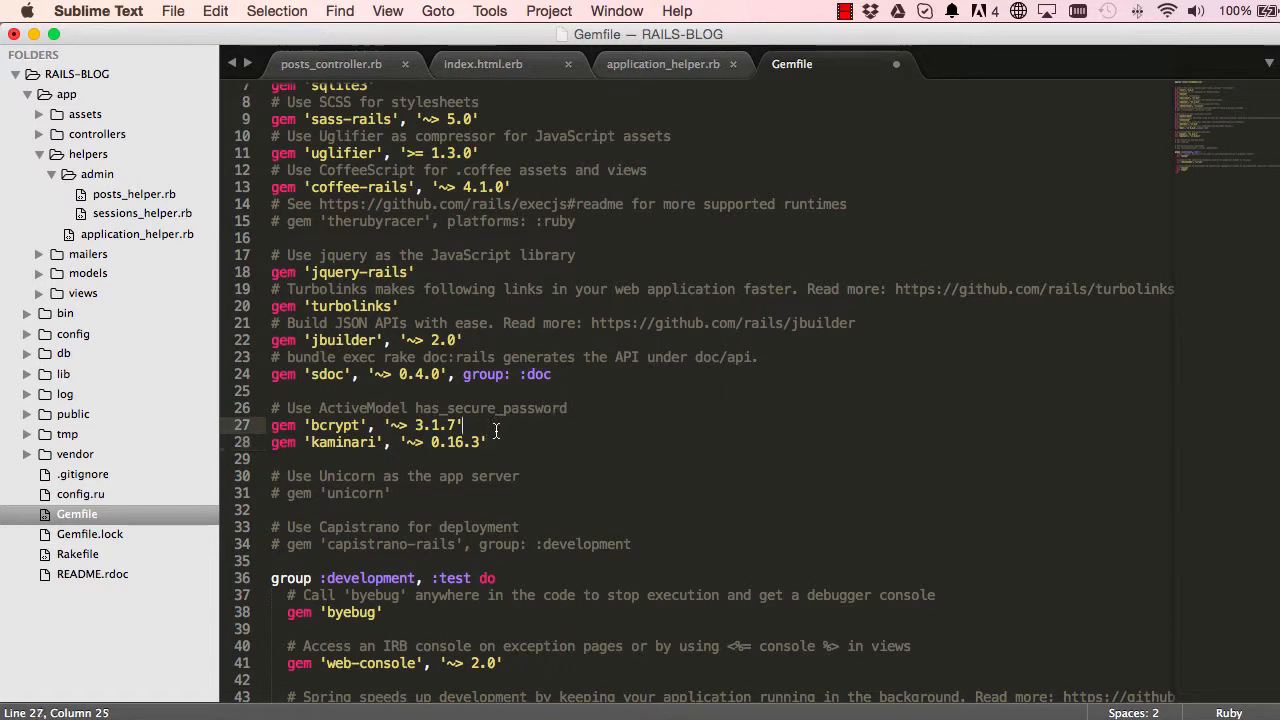
pyautogui.press('Return')
pyautogui.write('#')
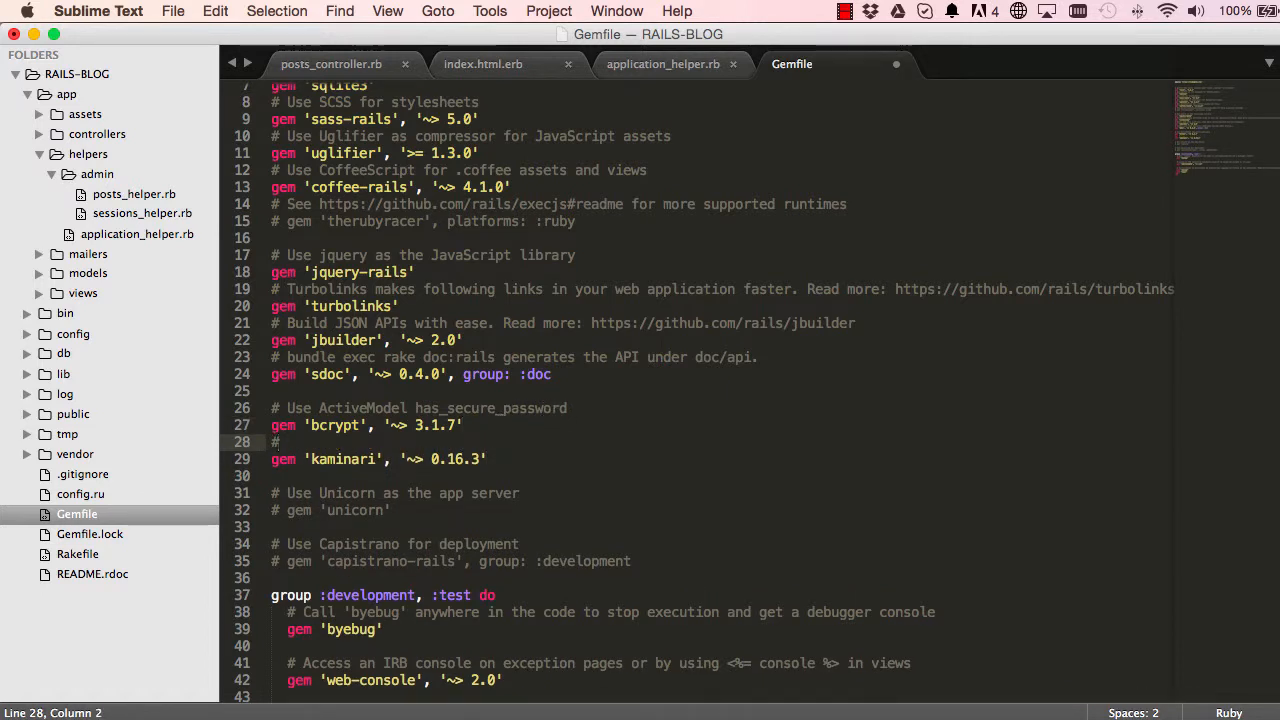
pyautogui.write('paginat')
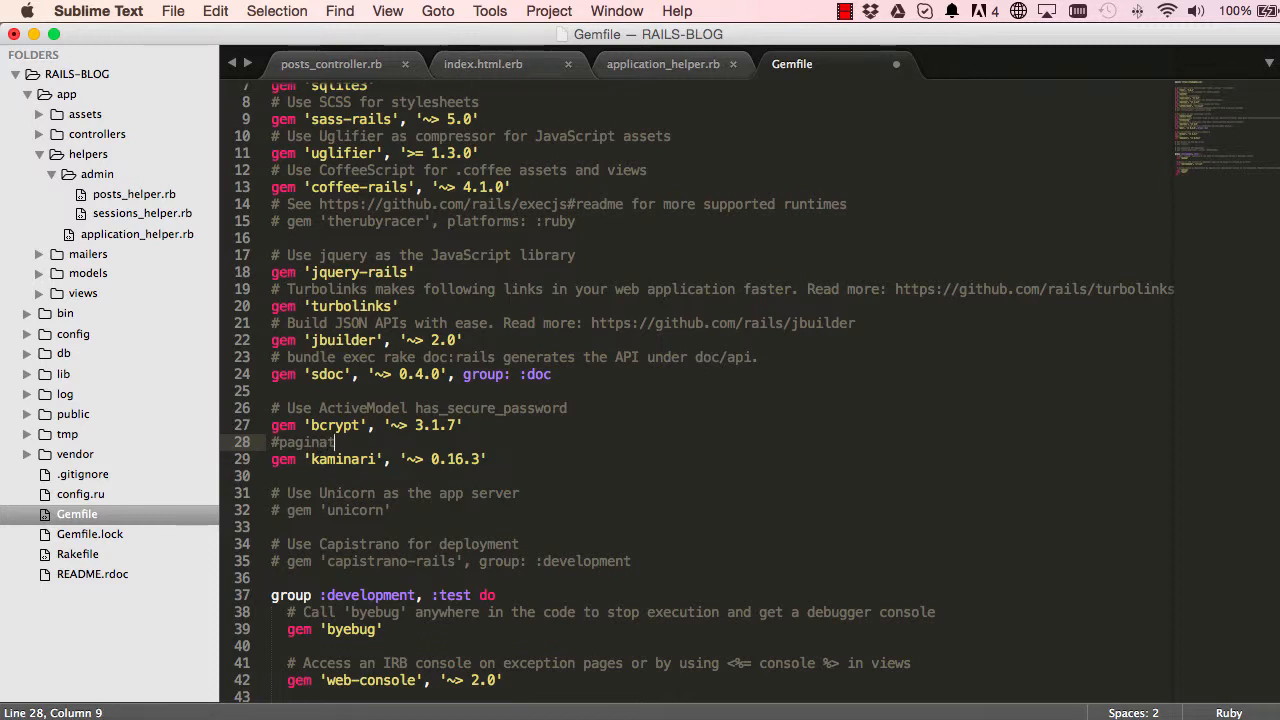
pyautogui.write('or')
pyautogui.press('super+s')
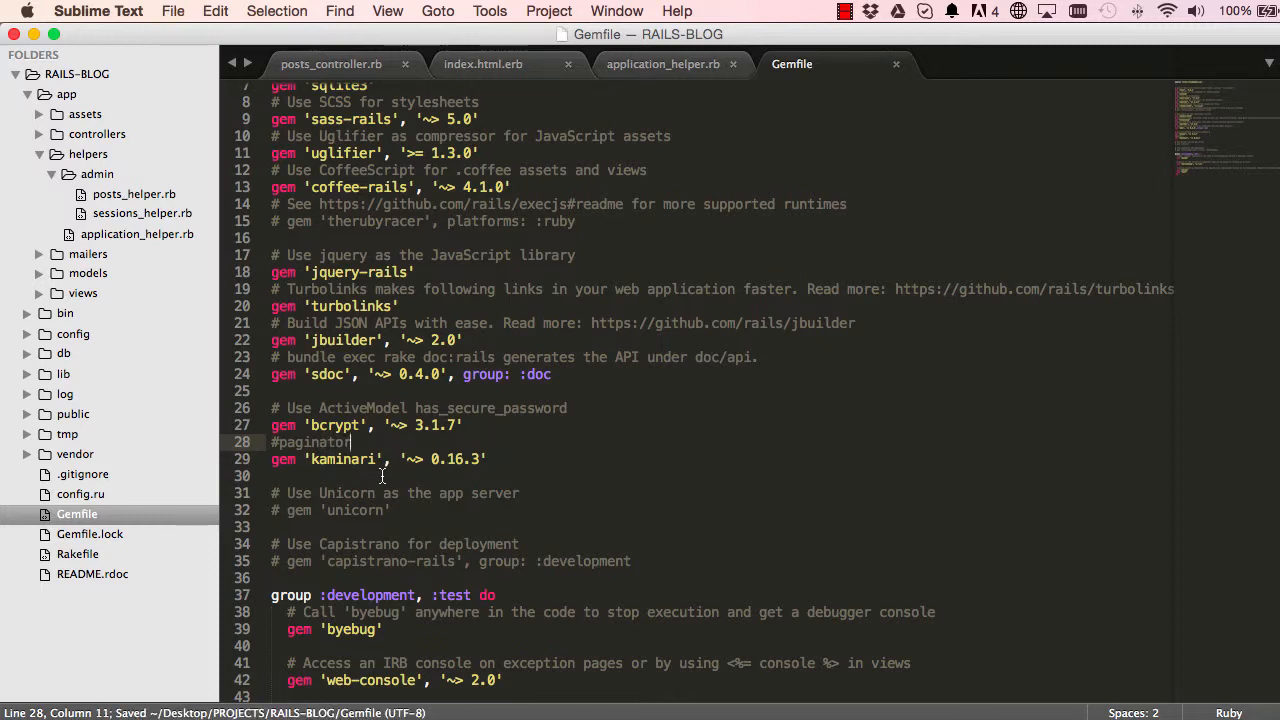
# - Run bundle install in Terminal to install kaminari 0.16.3, then return to the editor
pyautogui.press('super+Tab')
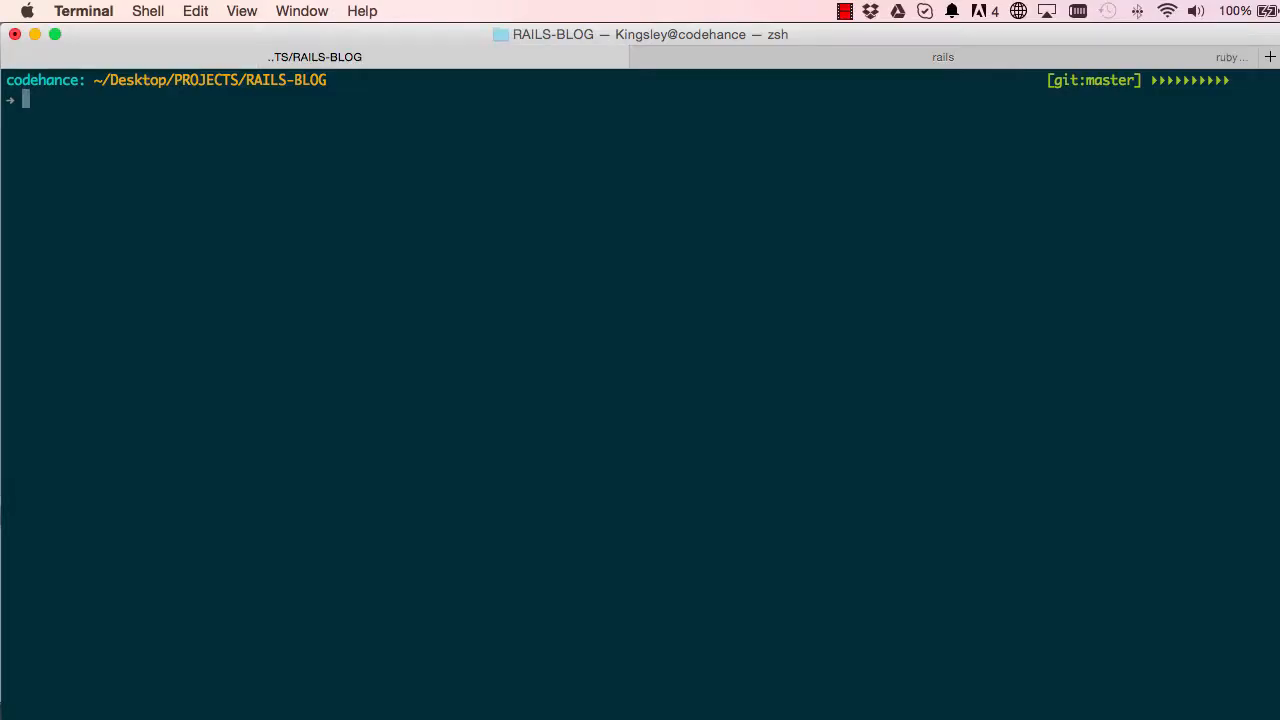
pyautogui.write('bundle')
pyautogui.write(' install')
pyautogui.press('Return')
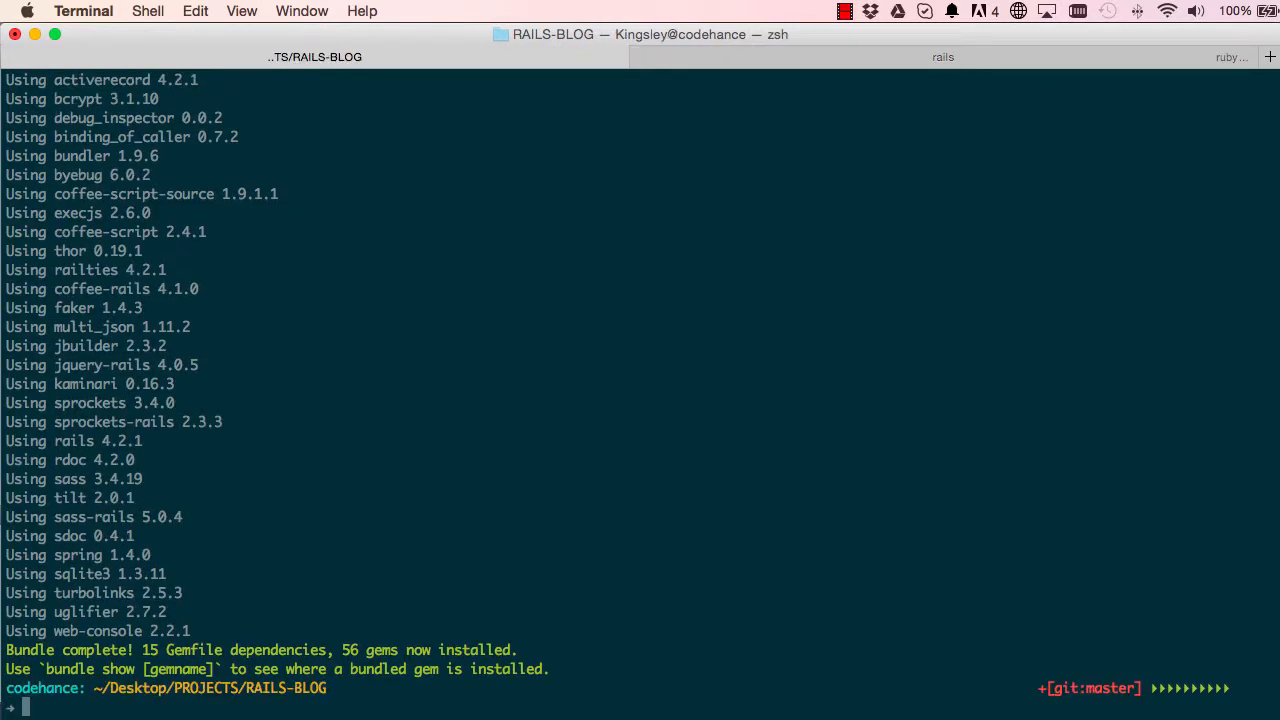
pyautogui.press('super+Tab')
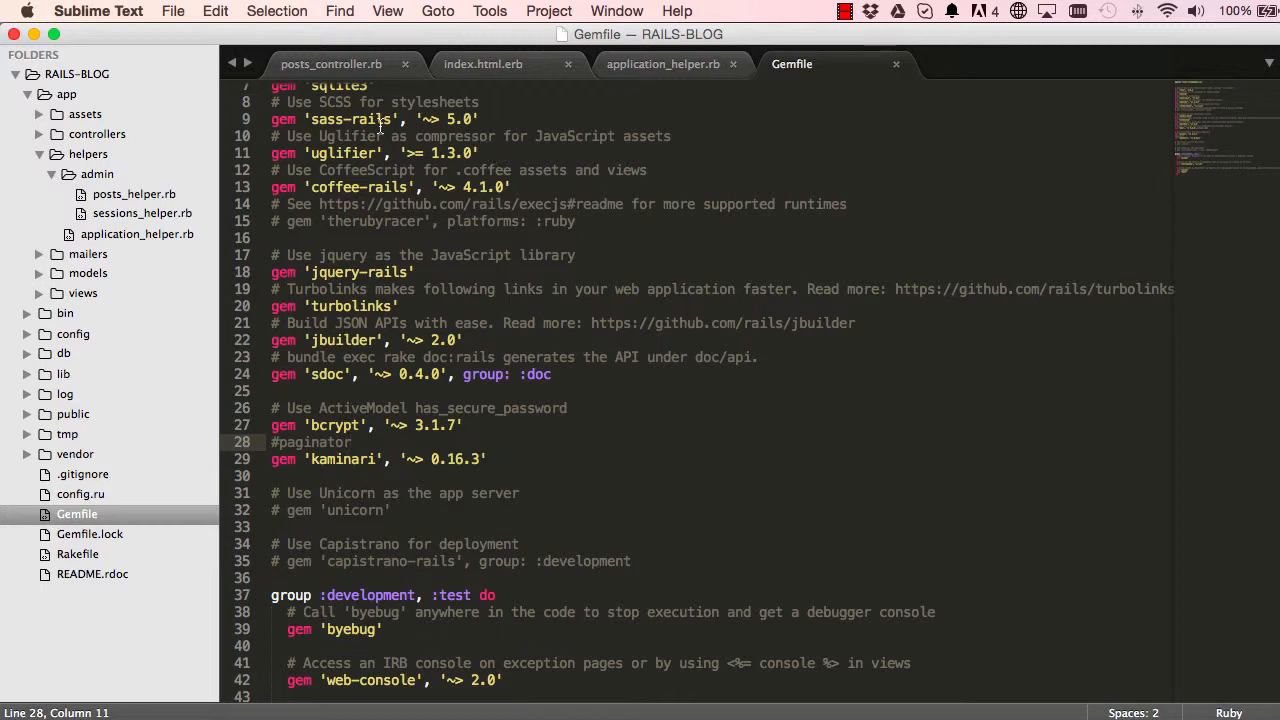
# - Make the index action load Post.all.order(id: :desc) in posts_controller.rb
pyautogui.click(330, 64)
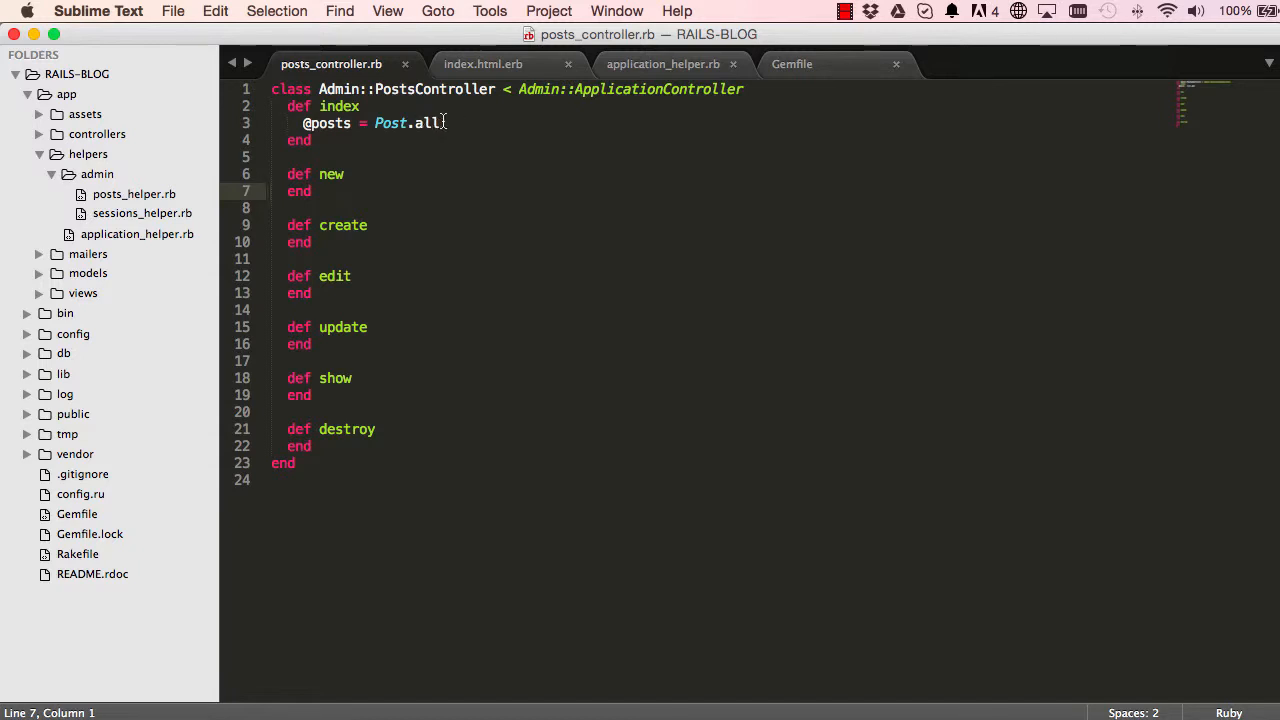
pyautogui.click(447, 123)
pyautogui.write('.orde')
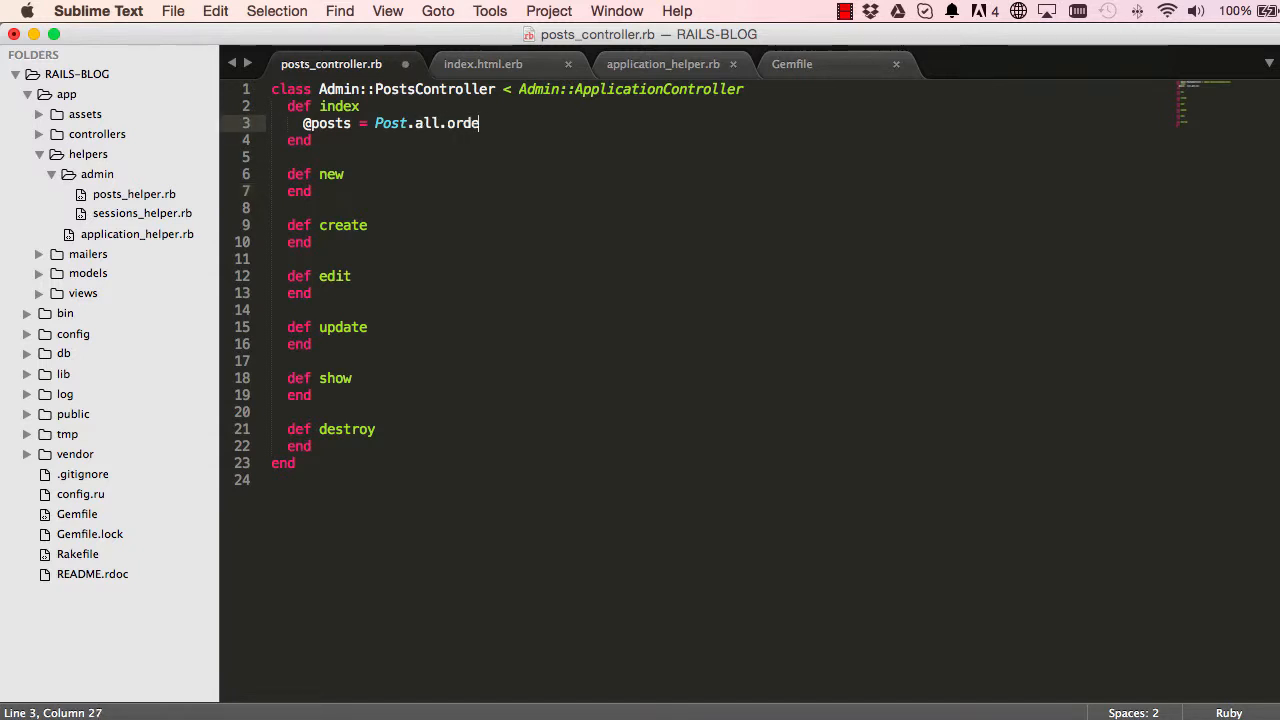
pyautogui.write('r(')
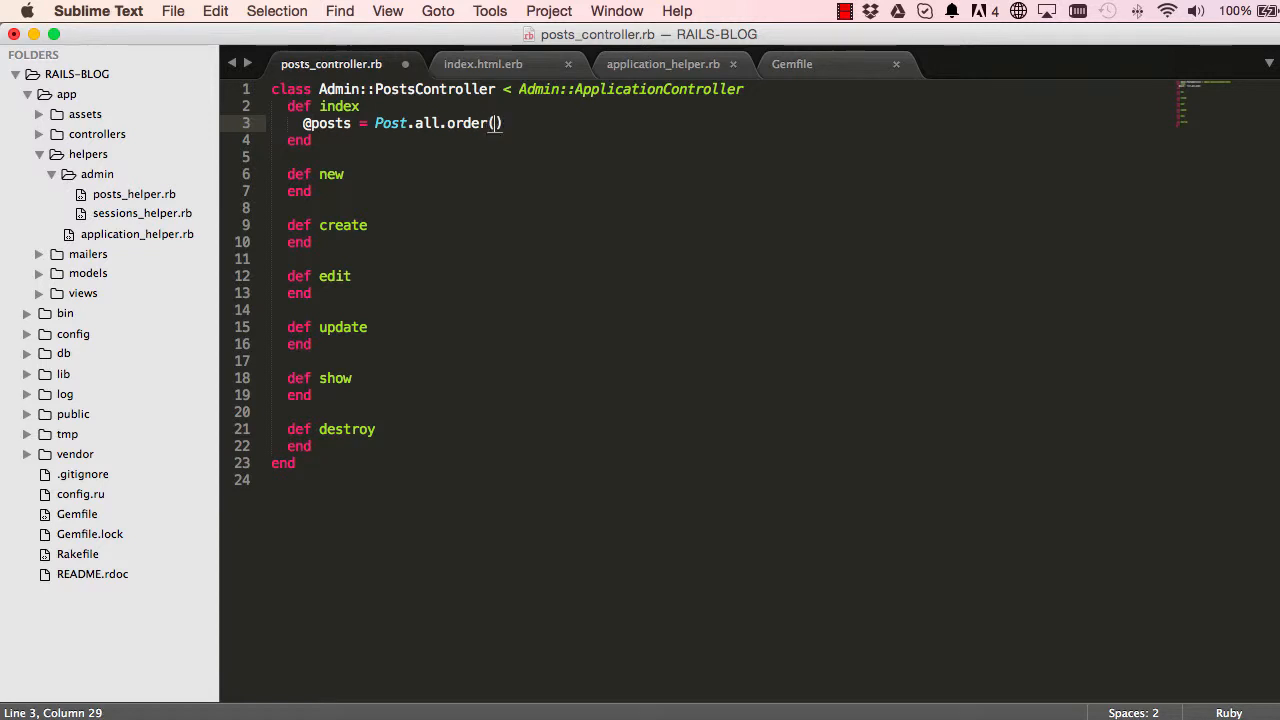
pyautogui.write('id: :')
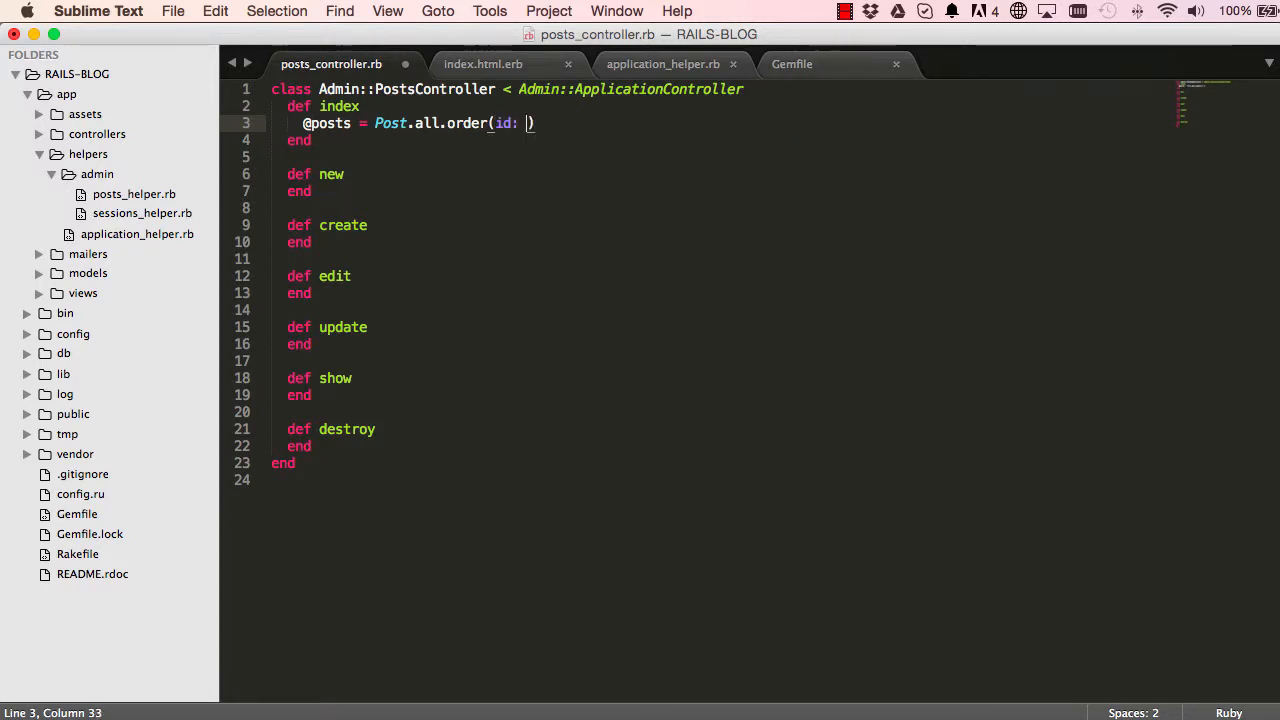
pyautogui.write('a')
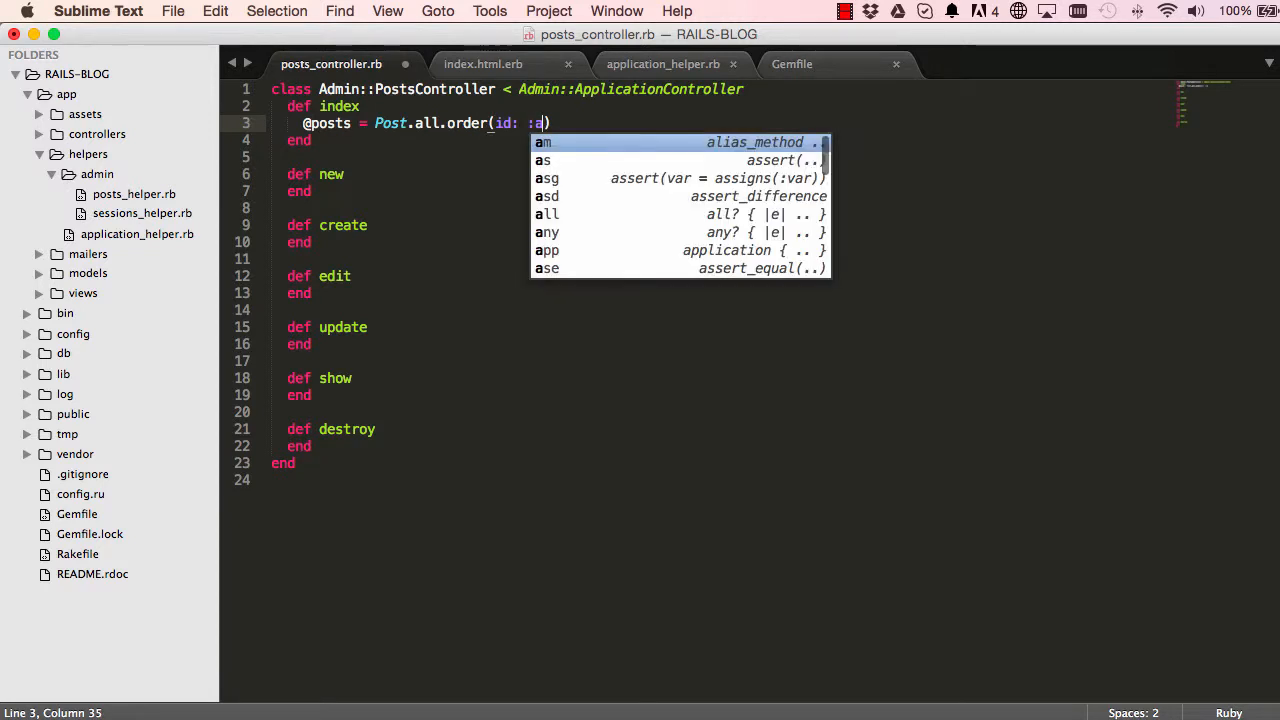
pyautogui.press('BackSpace')
pyautogui.write(':de')
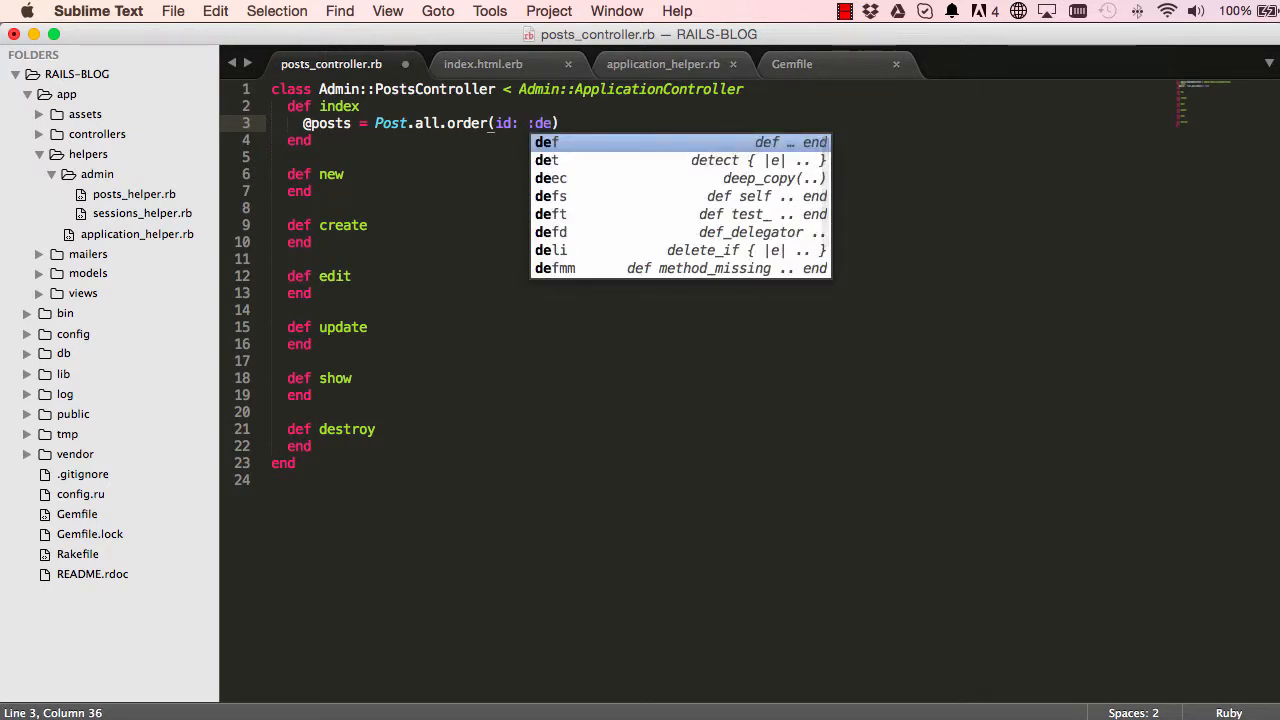
pyautogui.write('sc')
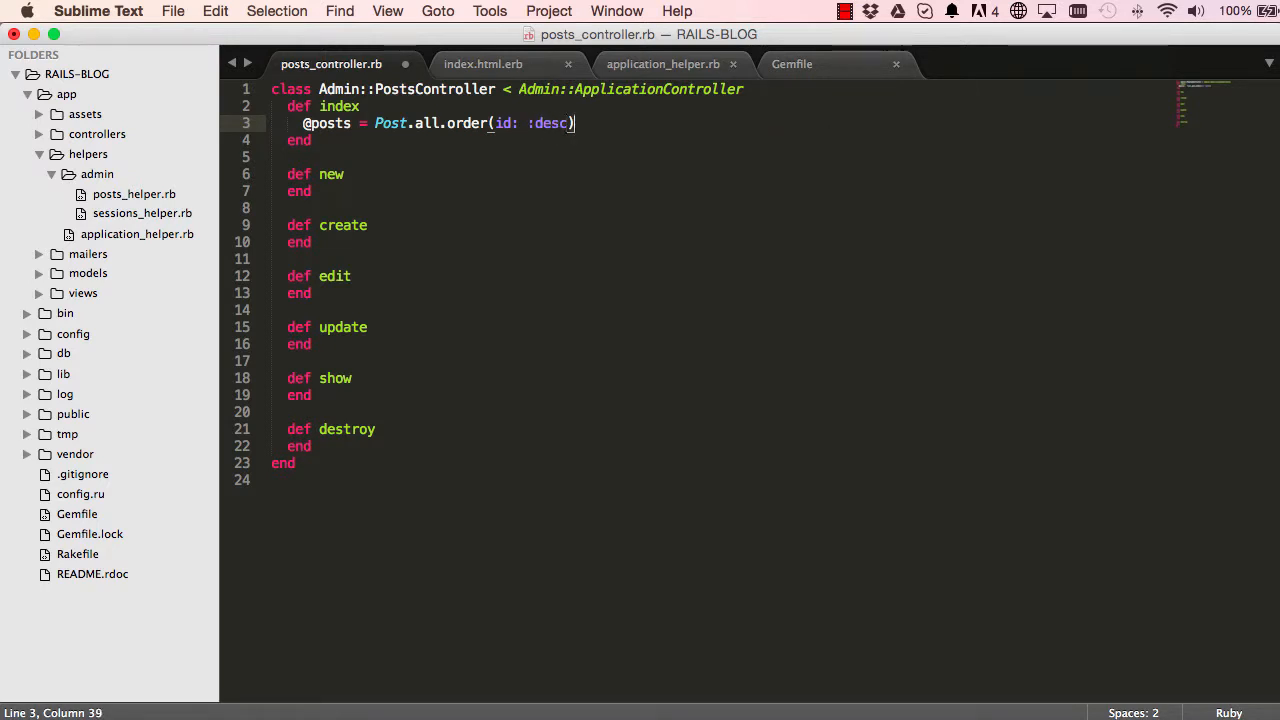
# - Save the controller and reload the RAILSBlog /admin/posts page in Chrome to see the new order
pyautogui.press('super+s')
pyautogui.press('super+Tab')
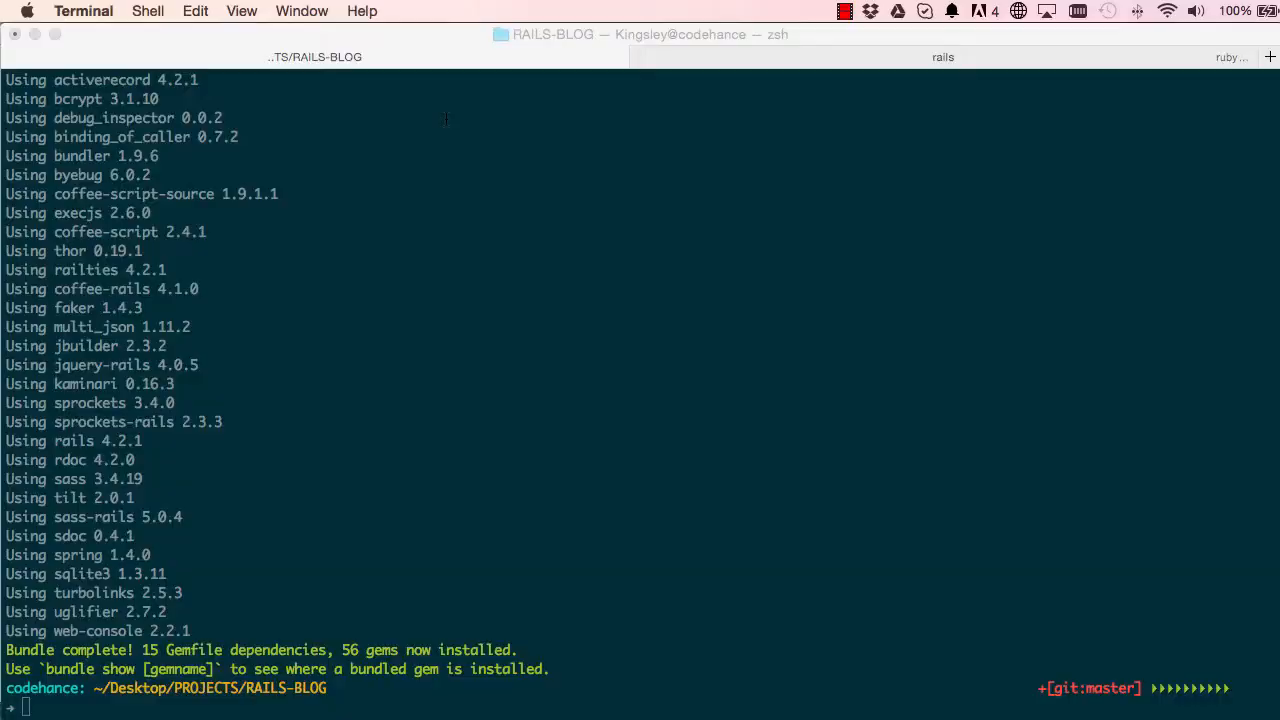
pyautogui.press('super+Tab')
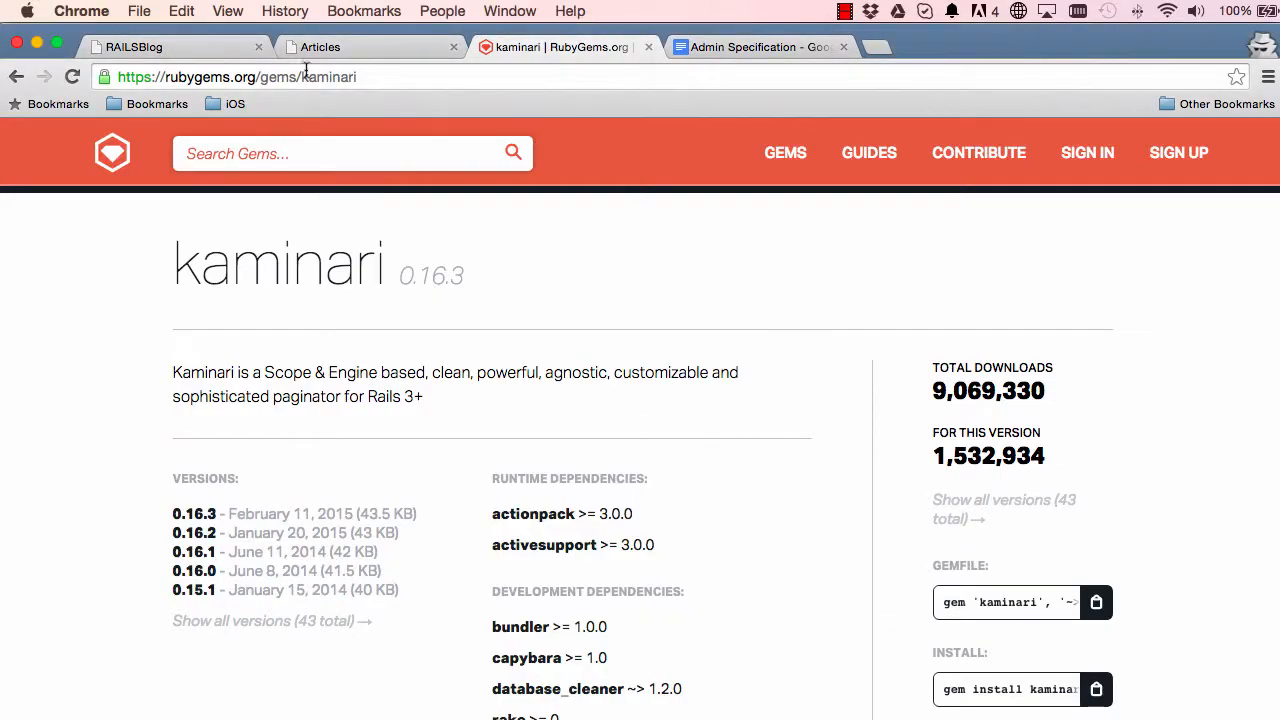
pyautogui.click(381, 49)
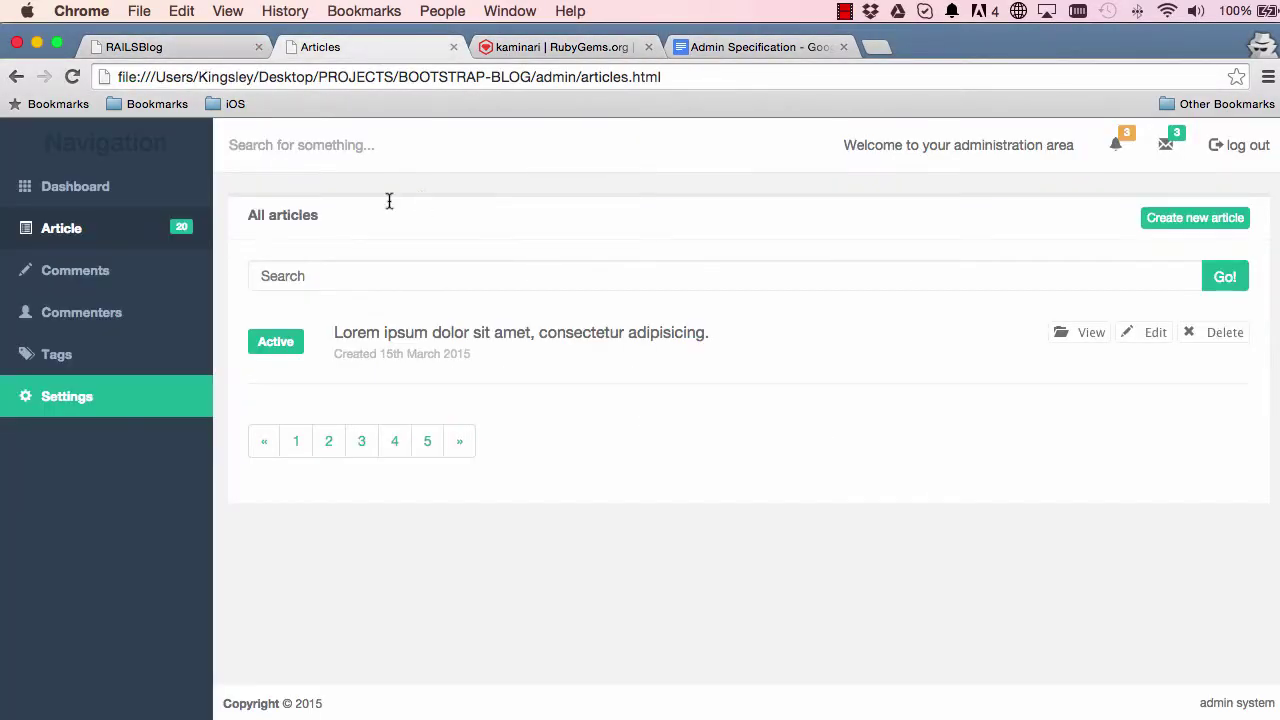
pyautogui.click(170, 47)
pyautogui.press('super+r')
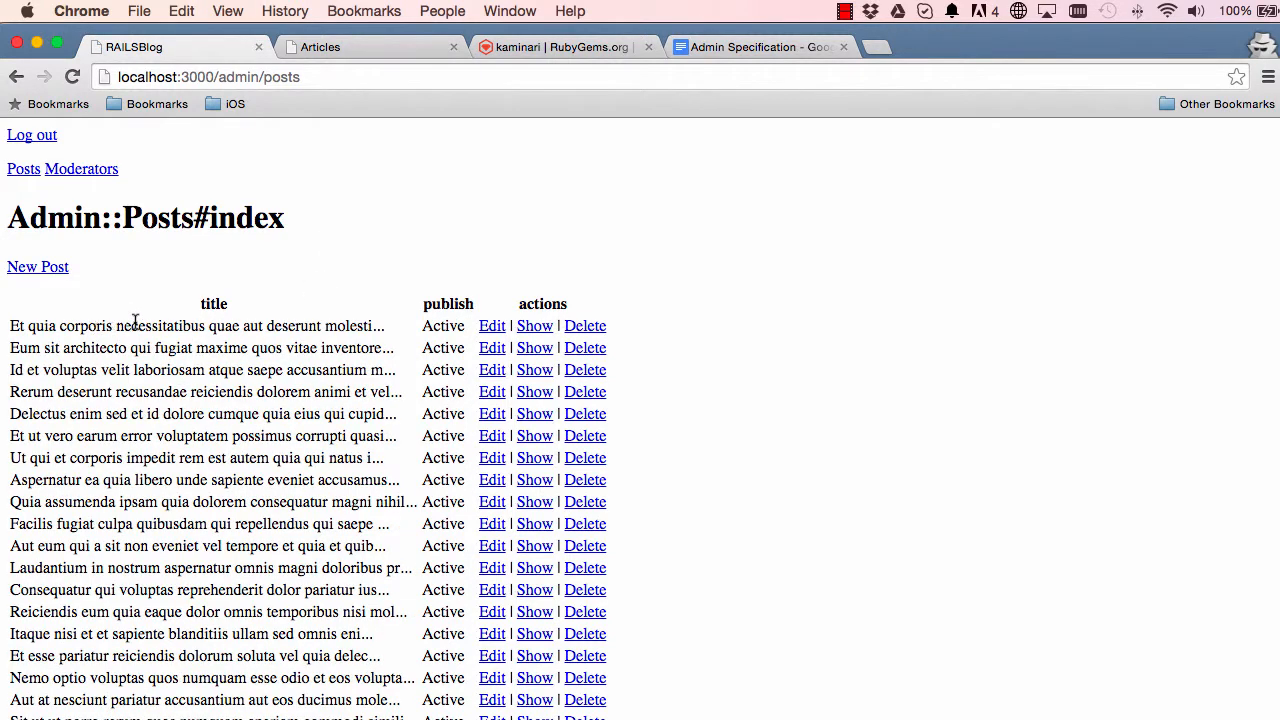
# - Chain .page params[:page] onto the ordered posts query and save the controller
pyautogui.press('super+Tab')
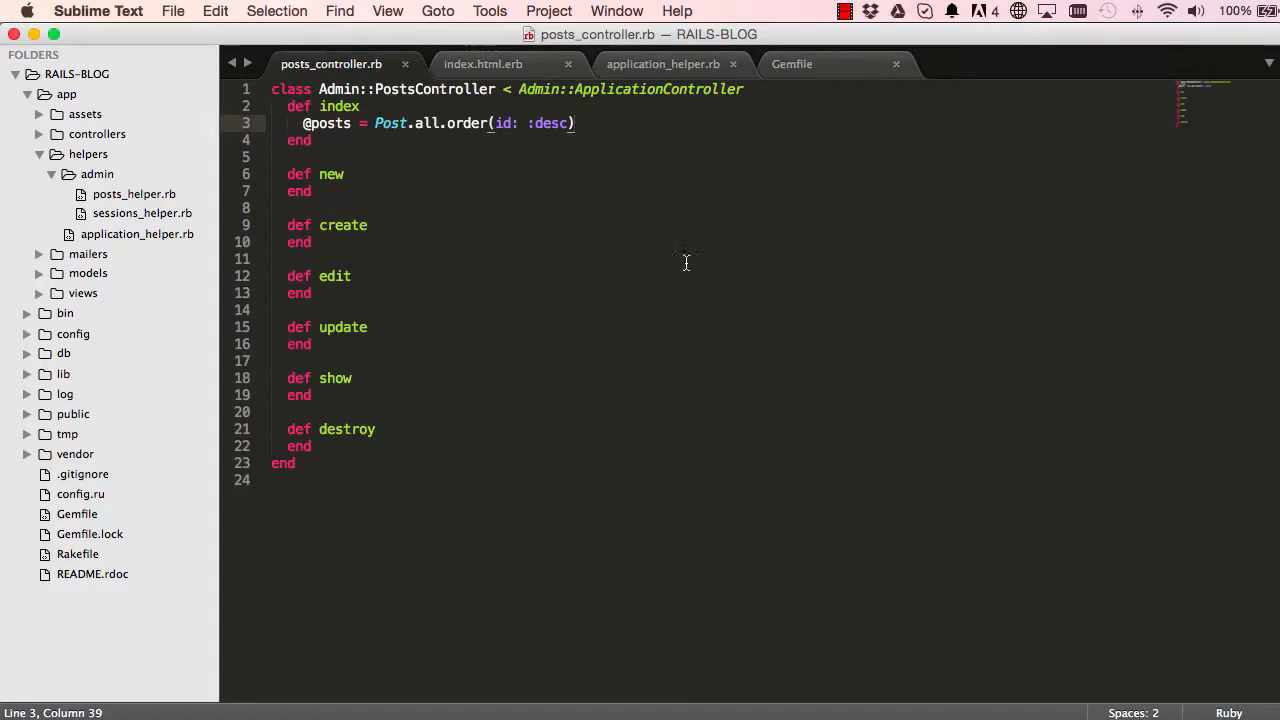
pyautogui.write('.page ')
pyautogui.write('params[')
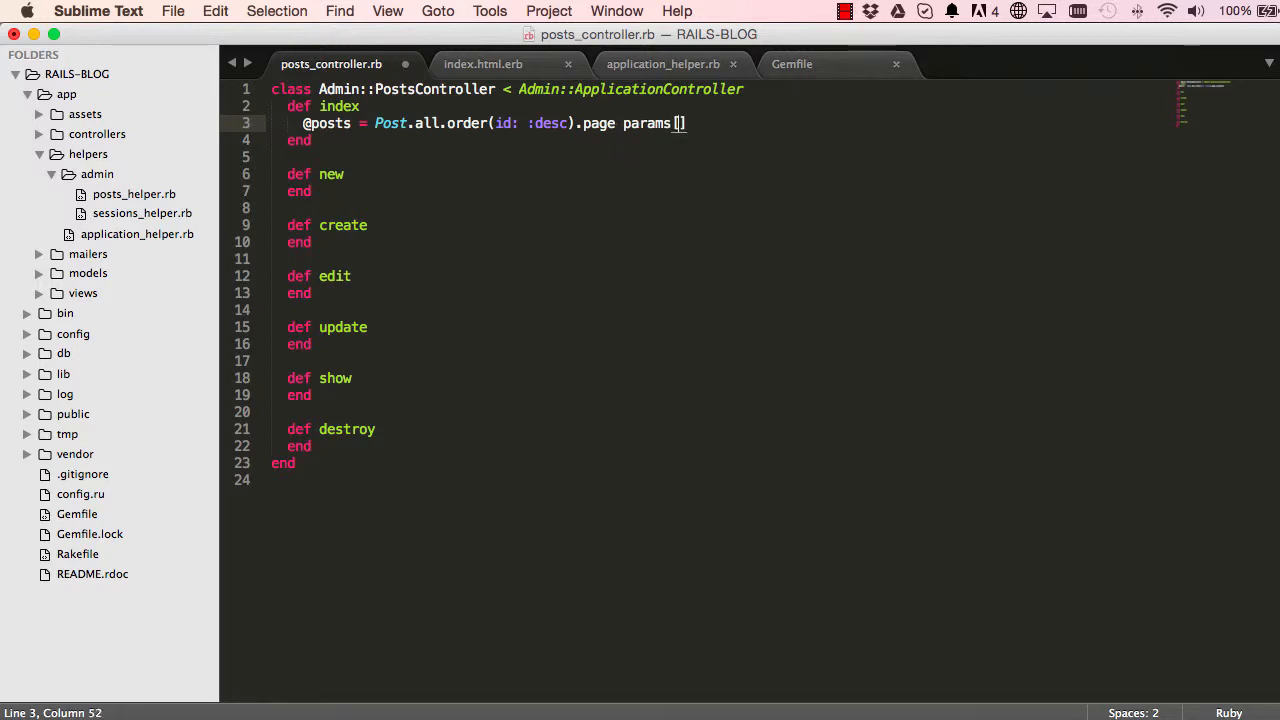
pyautogui.write(':page')
pyautogui.press('super+s')
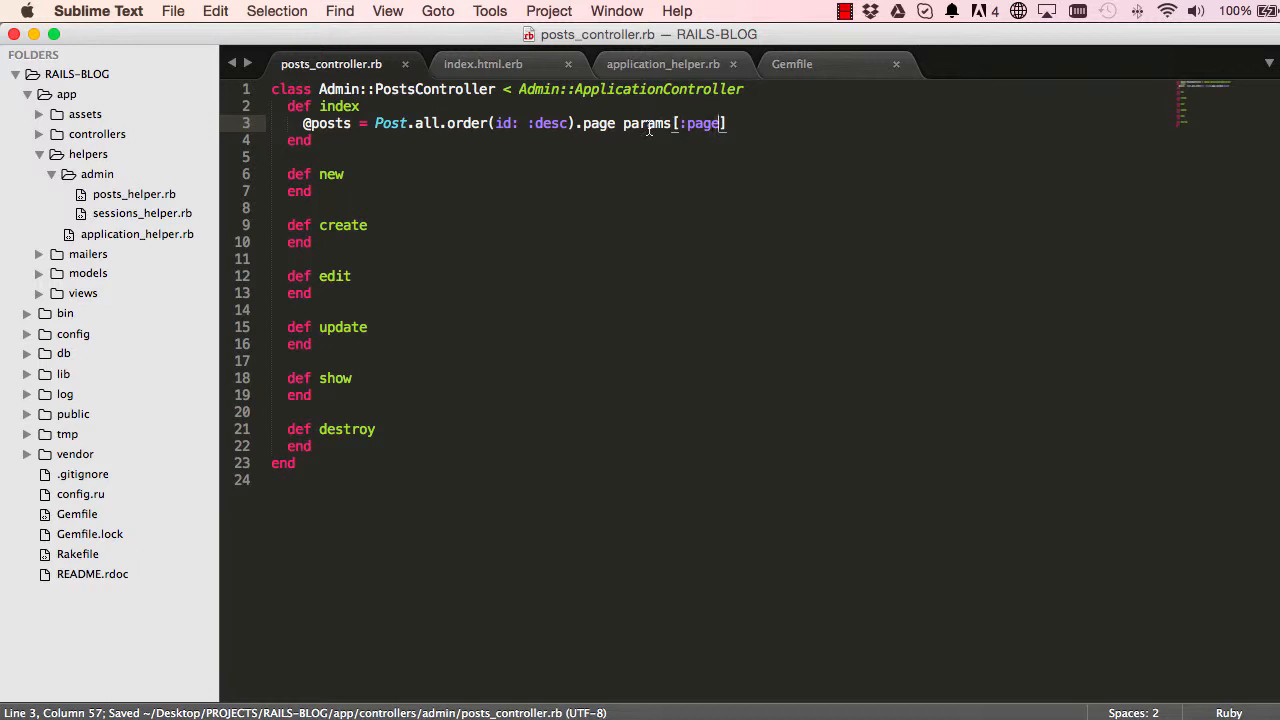
pyautogui.click(480, 64)
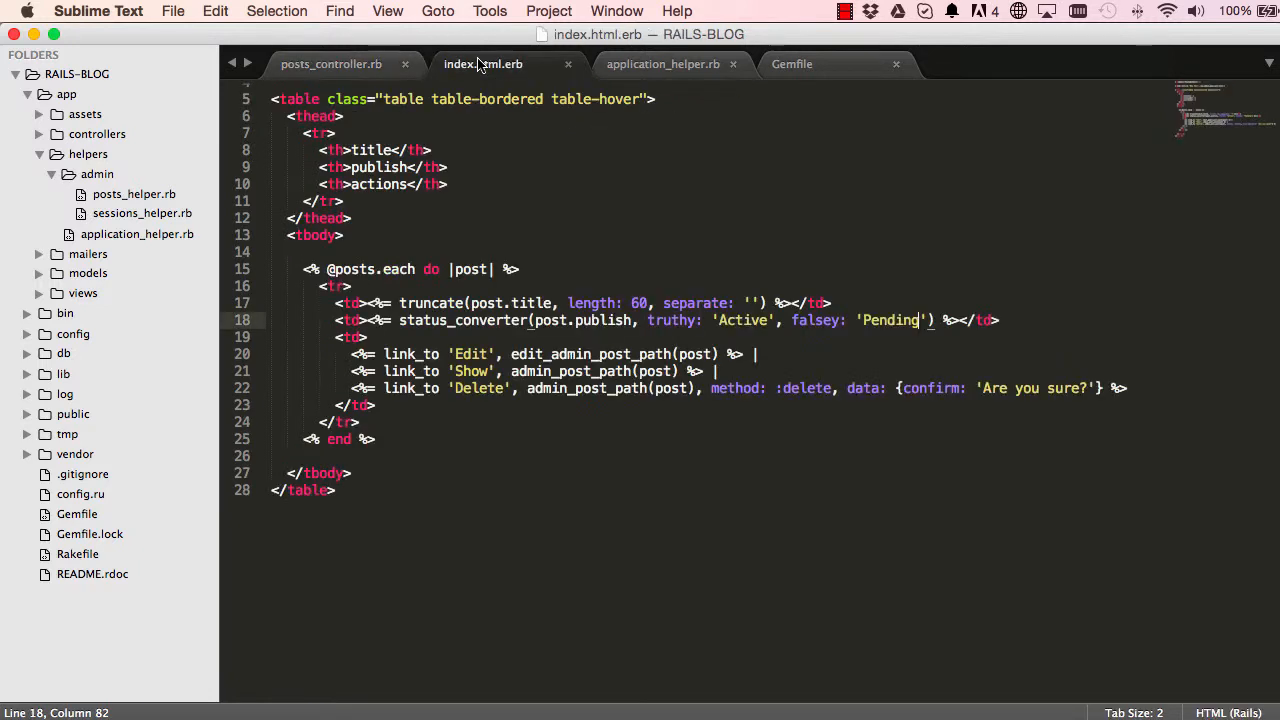
pyautogui.click(345, 490)
pyautogui.press('Return')
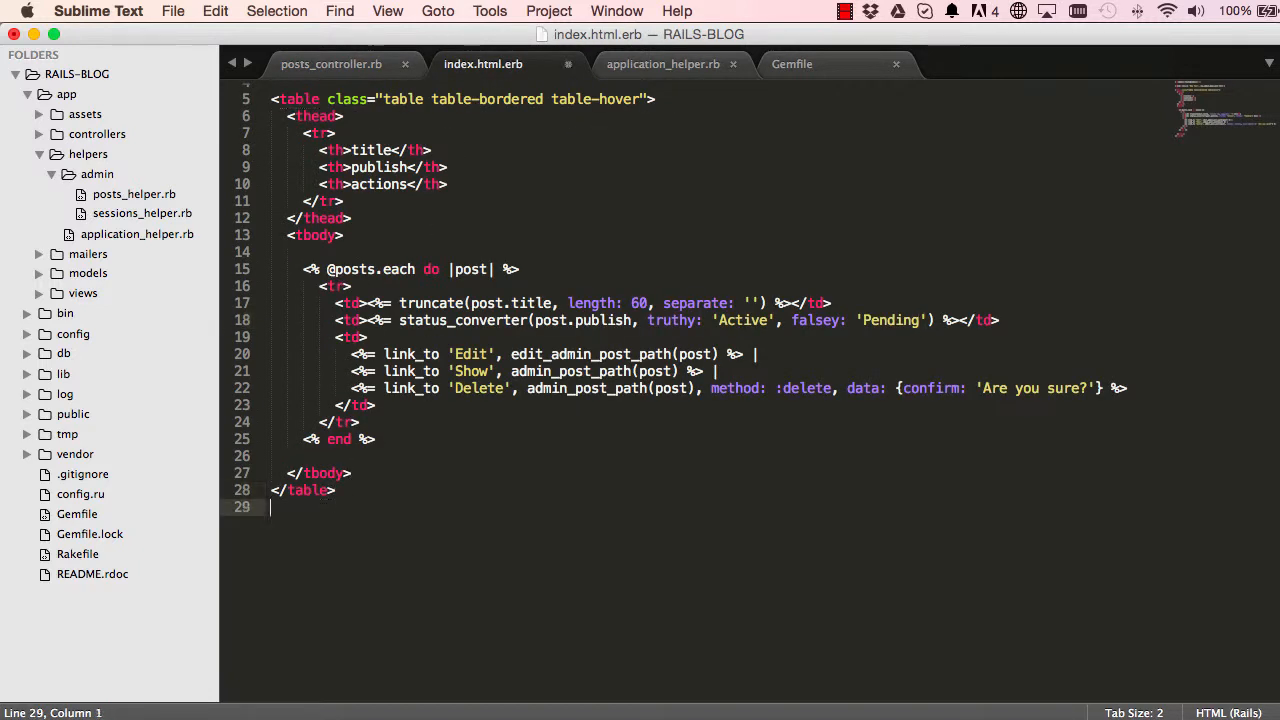
pyautogui.write('p')
pyautogui.press('Tab')
pyautogui.write('<%= pa')
pyautogui.write('gina')
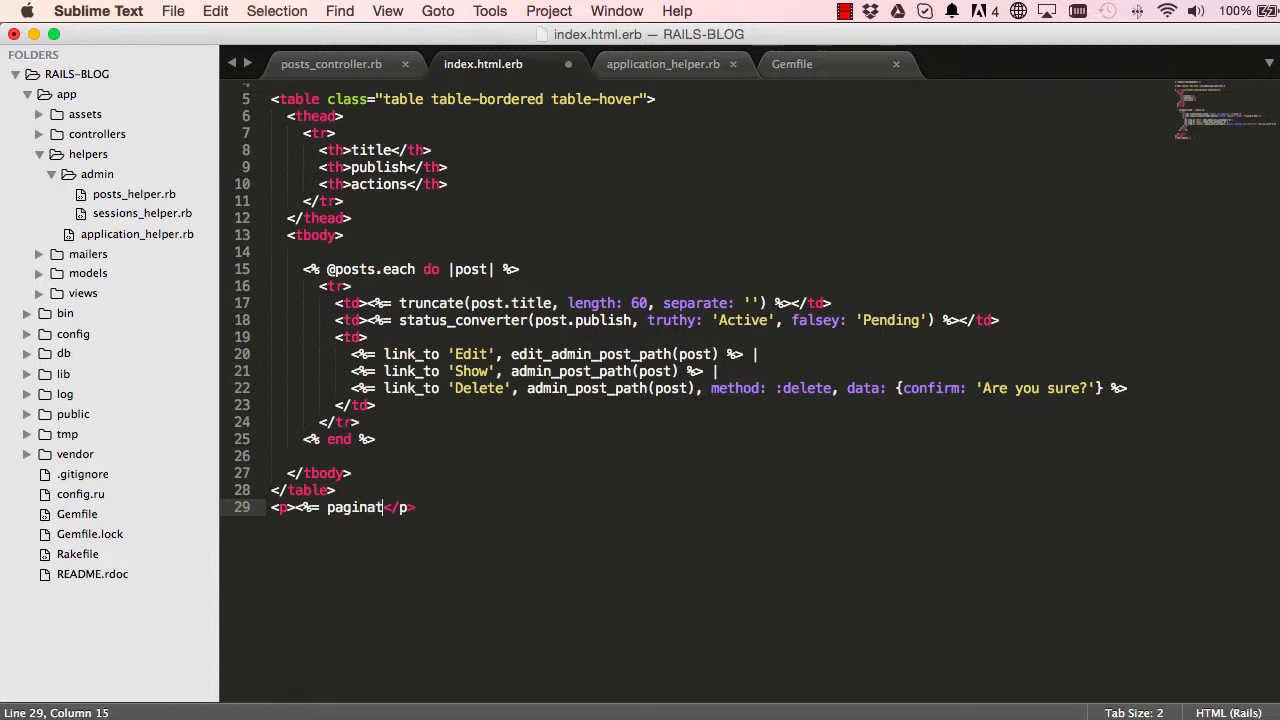
pyautogui.write('te @p')
pyautogui.write('osts ')
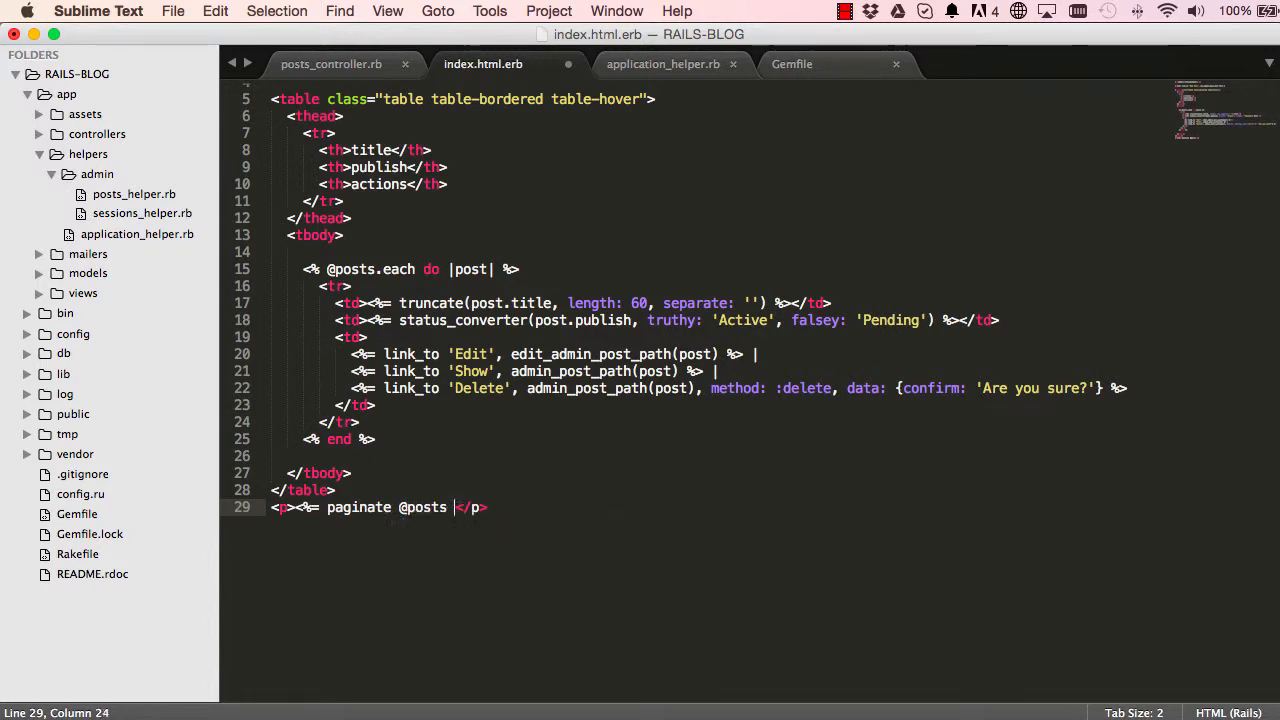
pyautogui.write('%>')
pyautogui.press('super+s')
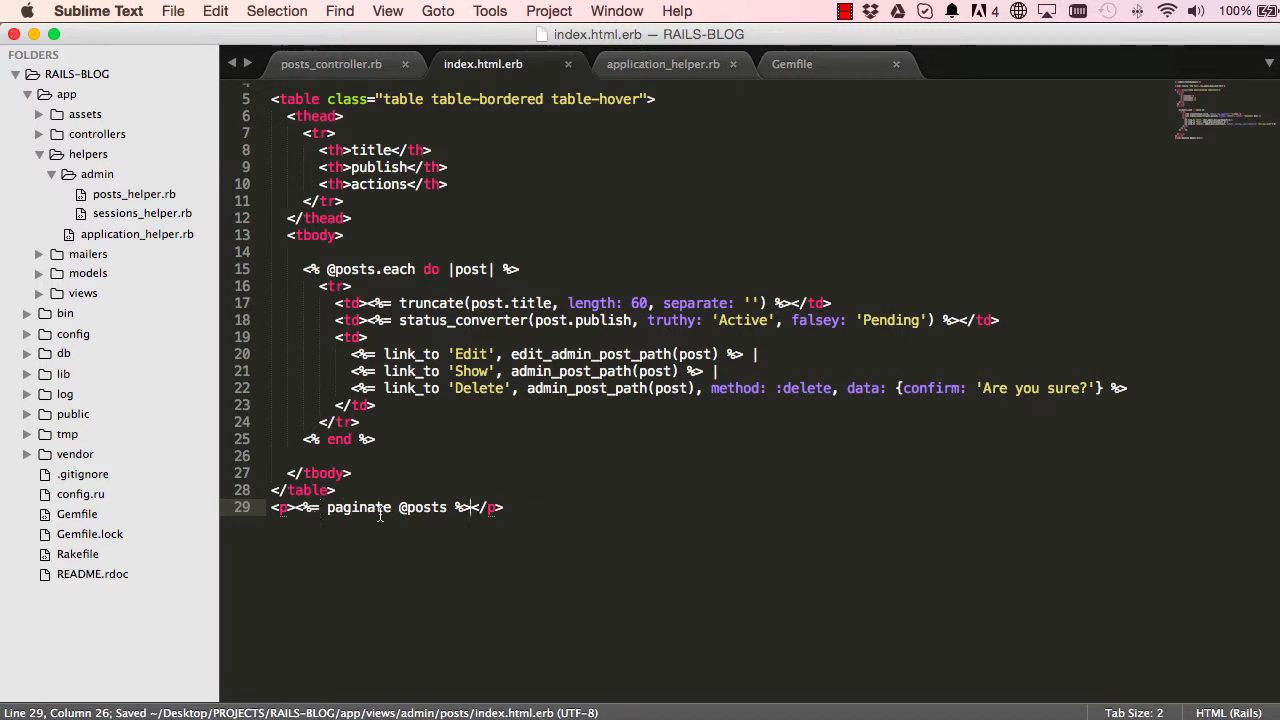
pyautogui.doubleClick(370, 508)
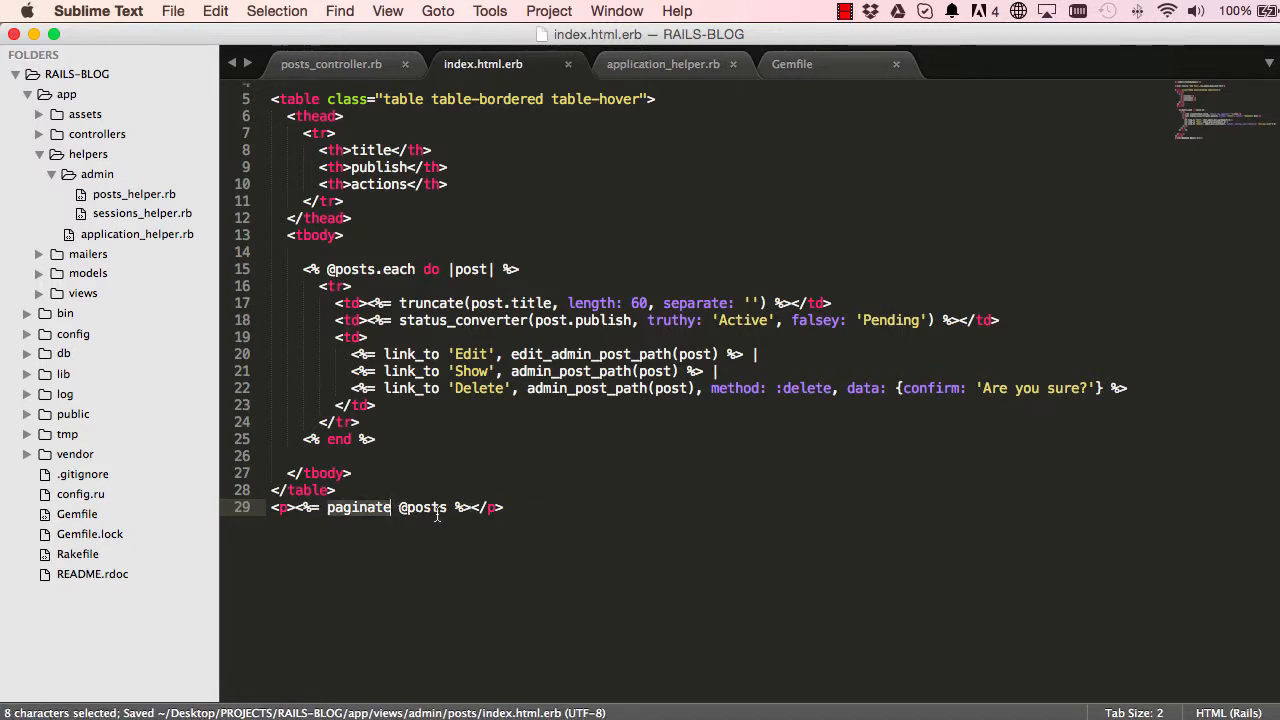
pyautogui.click(424, 545)
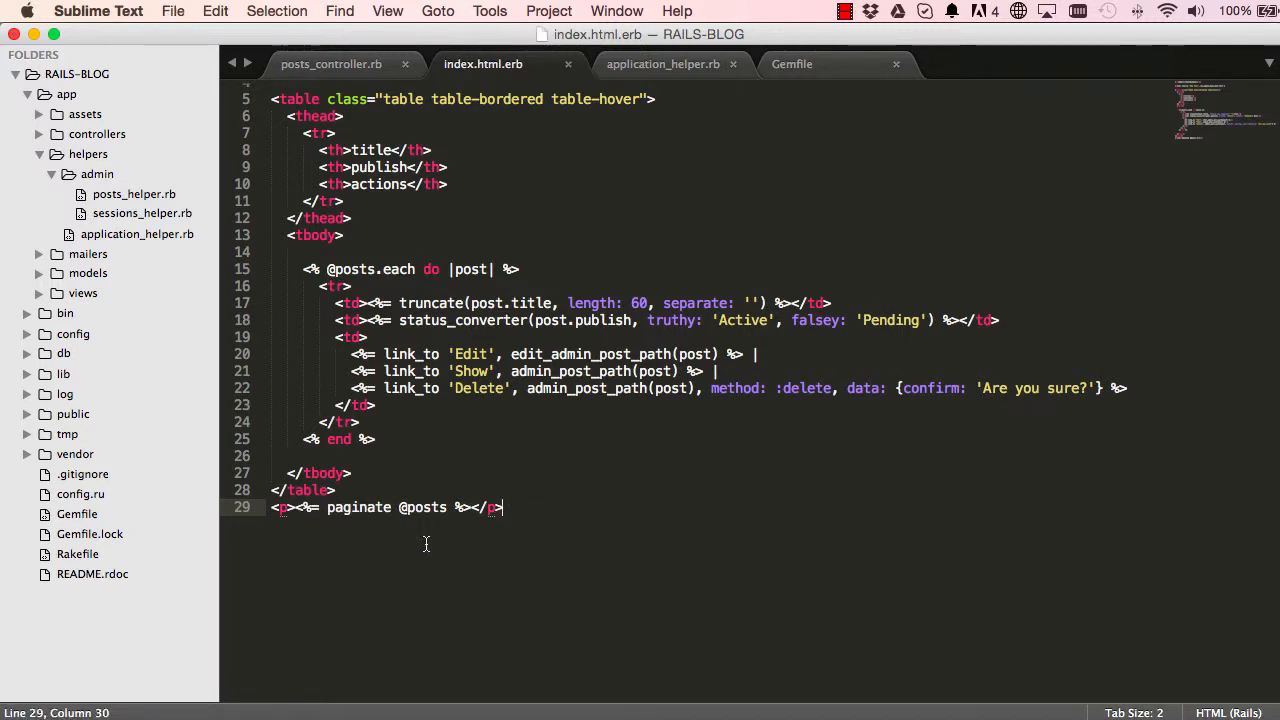
# - Reload /admin/posts and verify the page 2, Prev and Next links show the last five posts
pyautogui.press('super+Tab')
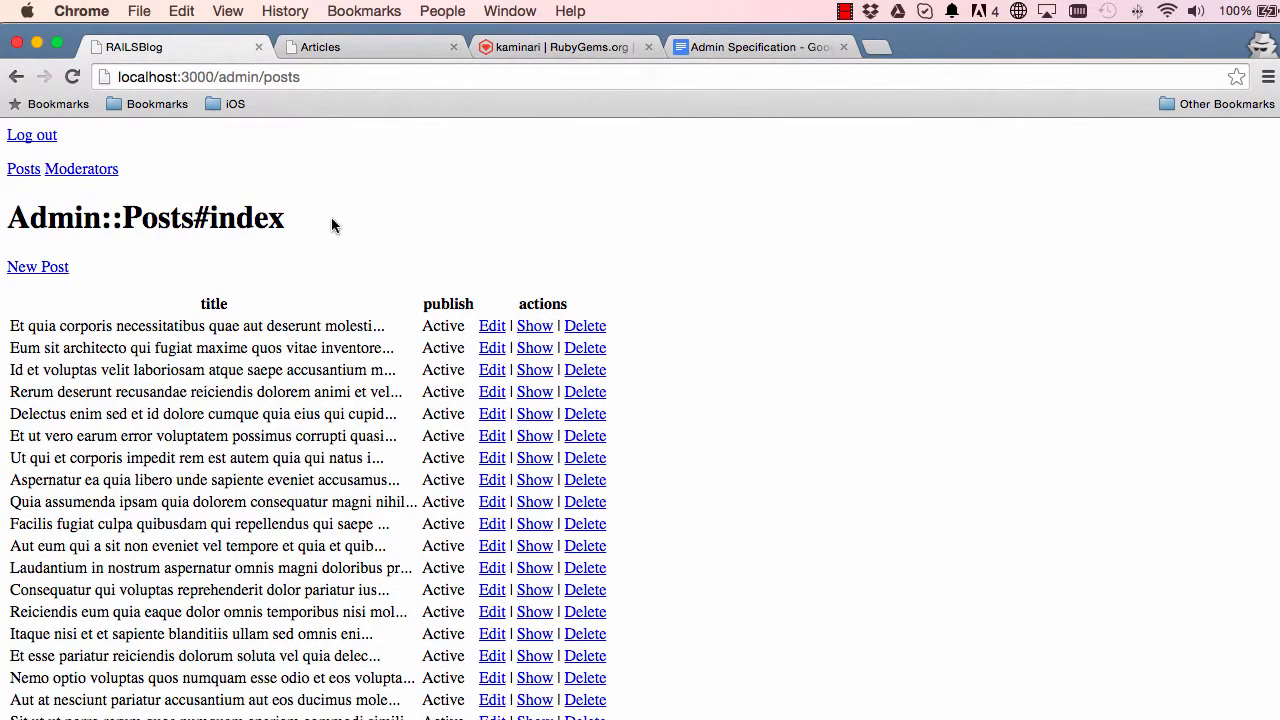
pyautogui.press('super+r')
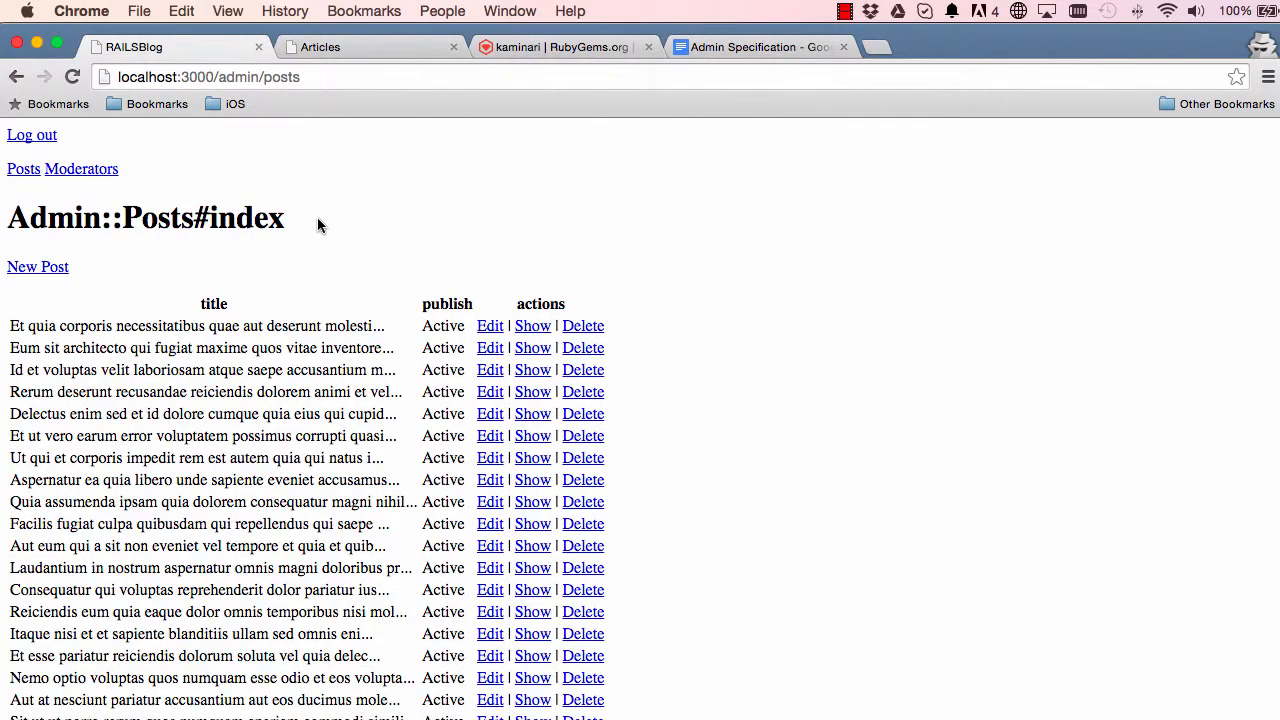
pyautogui.scroll(-5, 317, 217)
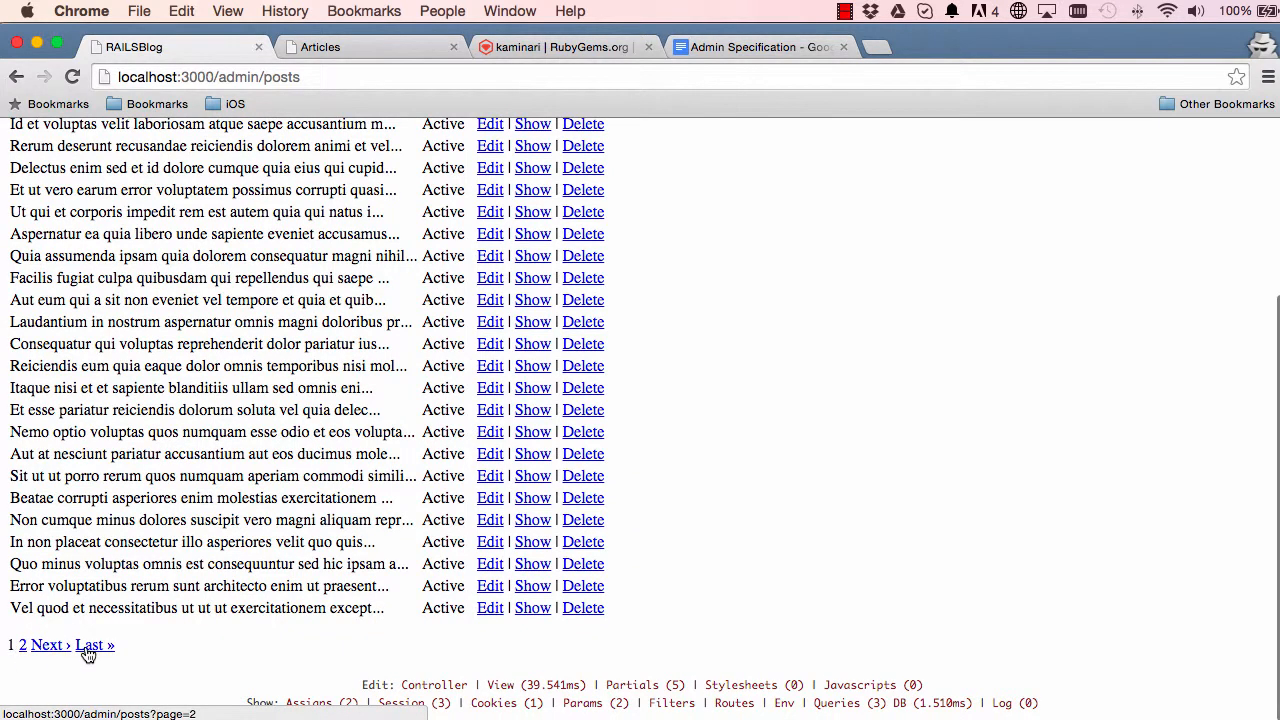
pyautogui.click(23, 646)
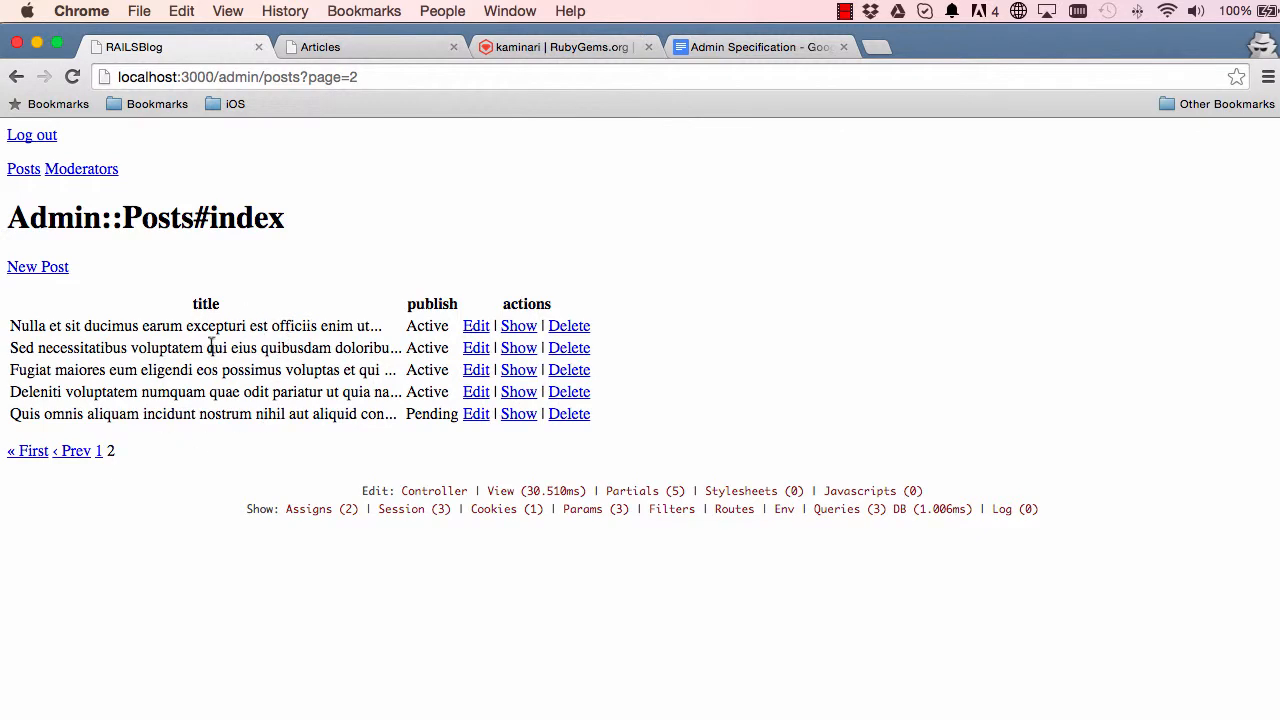
pyautogui.click(72, 451)
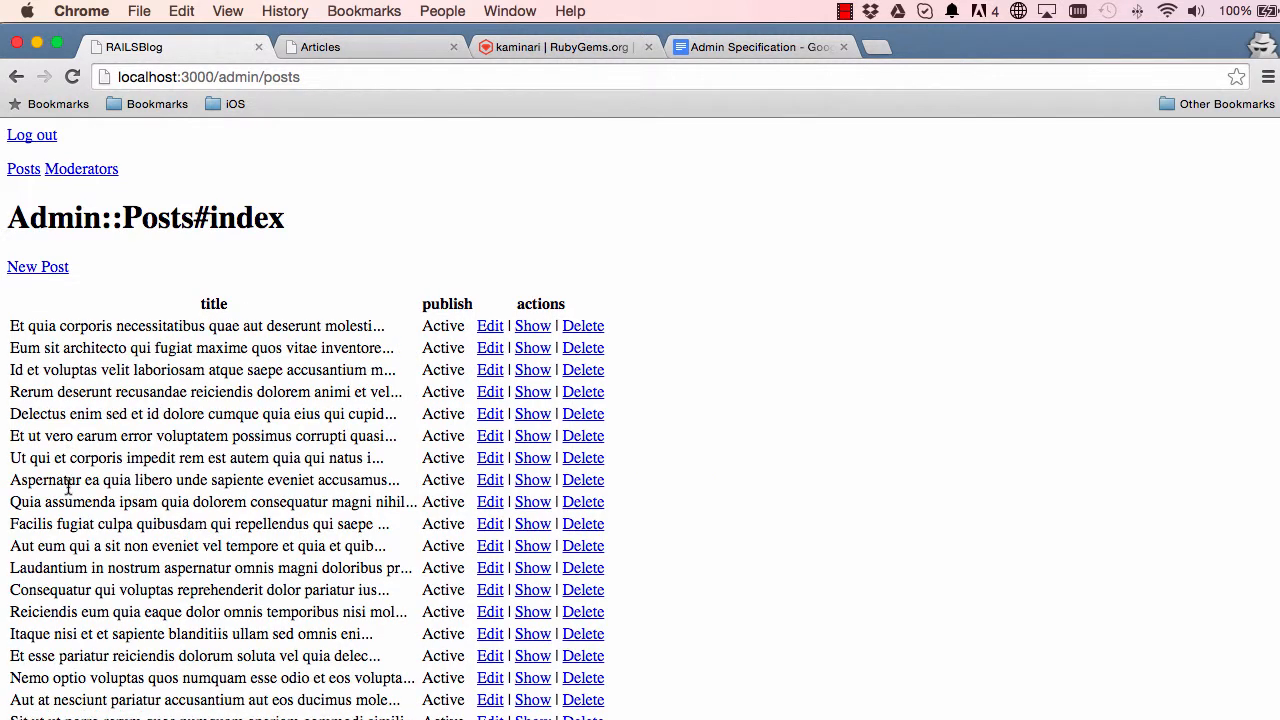
pyautogui.scroll(-5, 68, 488)
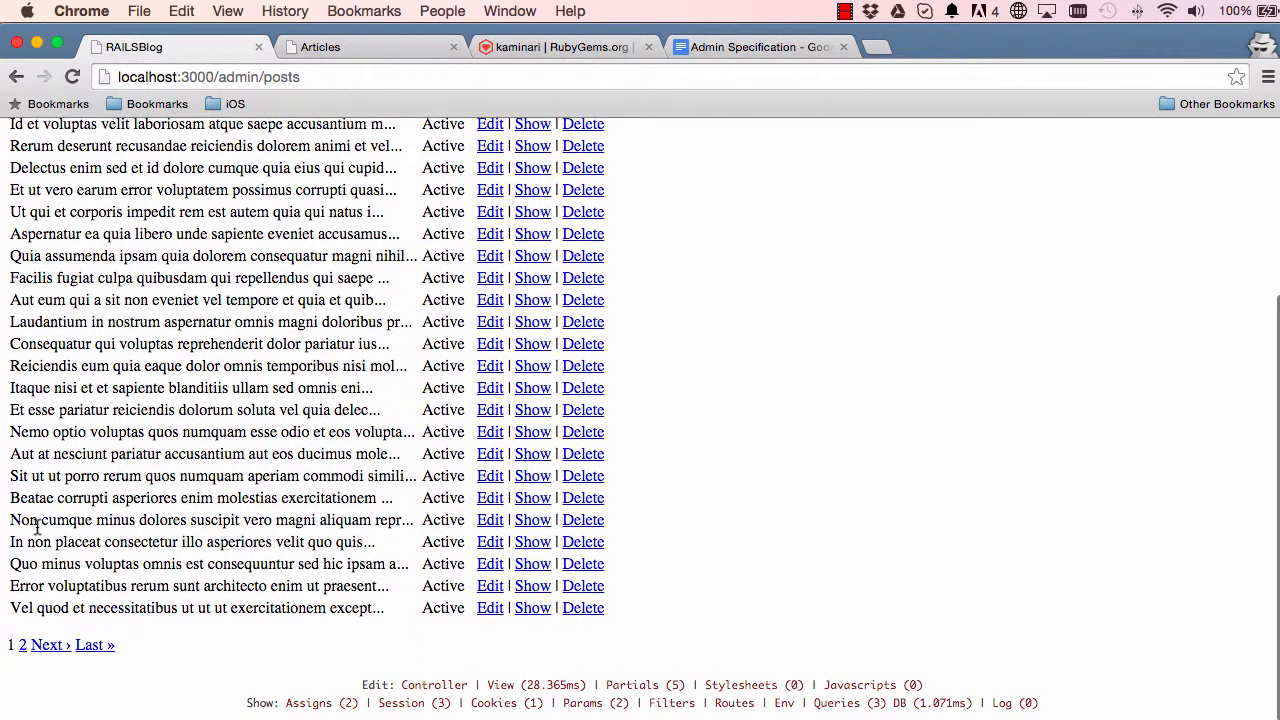
pyautogui.click(45, 645)
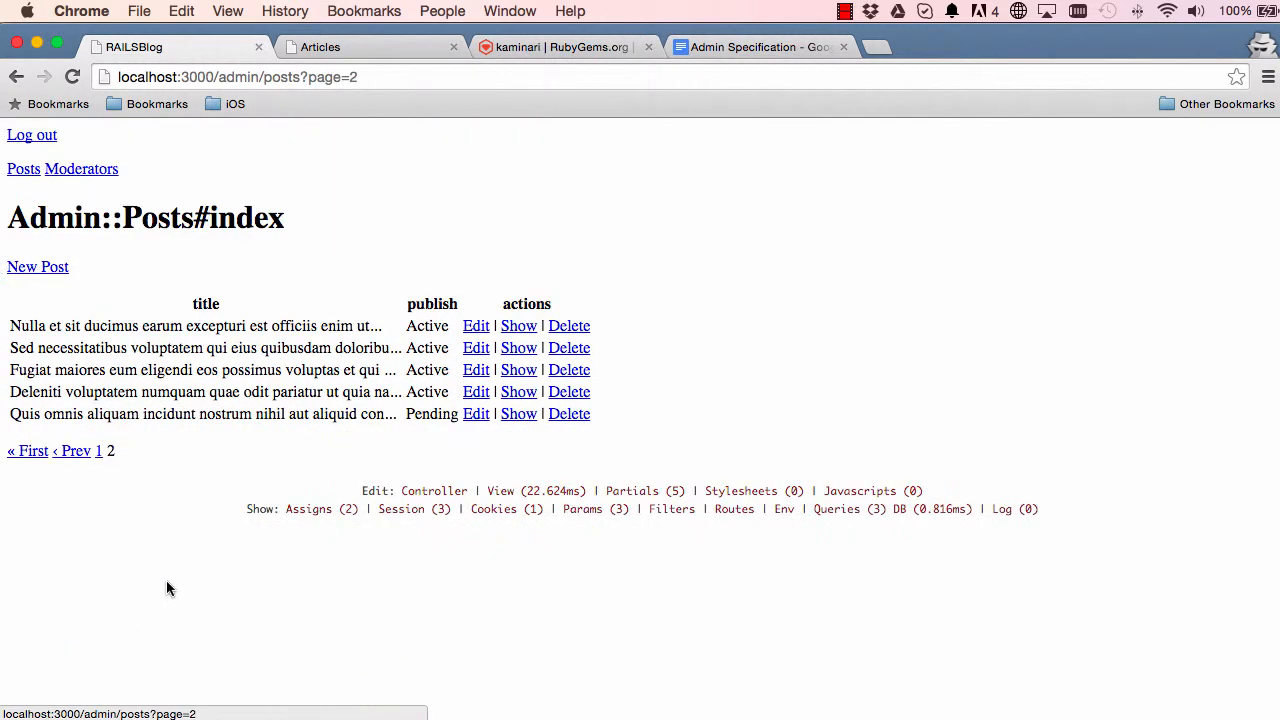
pyautogui.doubleClick(418, 413)
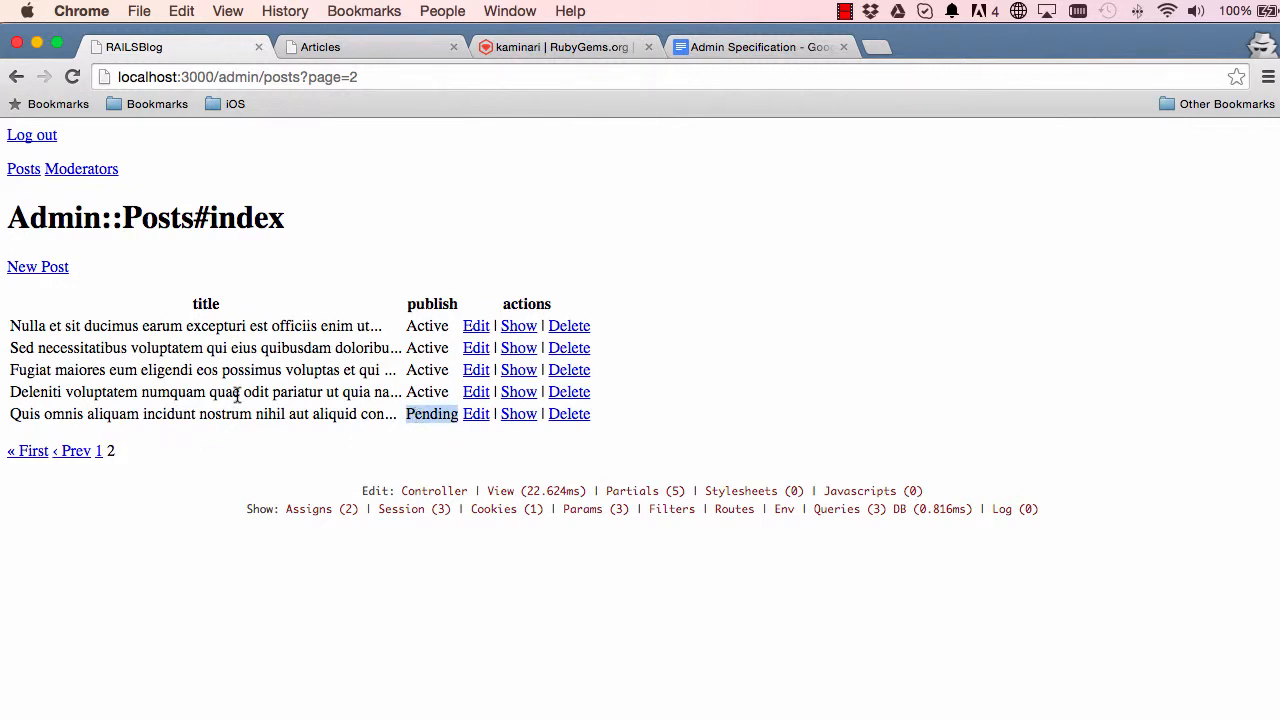
# - Remove .page params[:page] from the index query in posts_controller.rb and save
pyautogui.press('super+Tab')
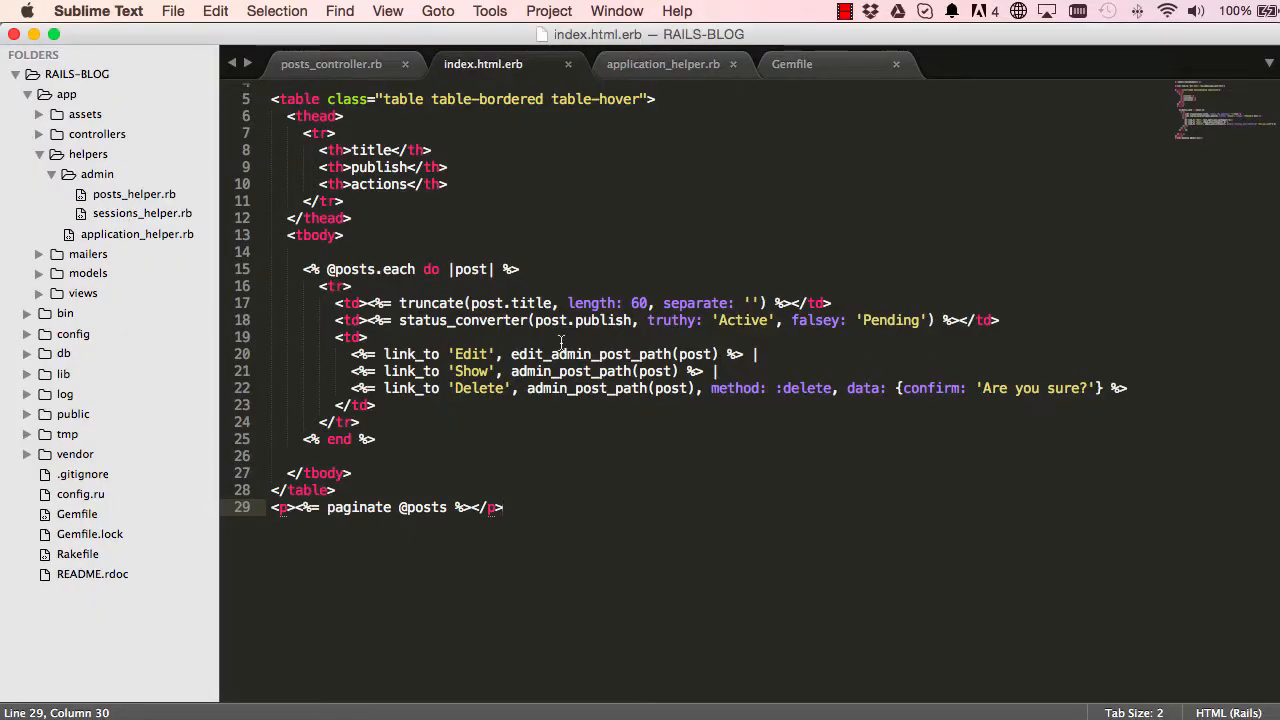
pyautogui.click(792, 63)
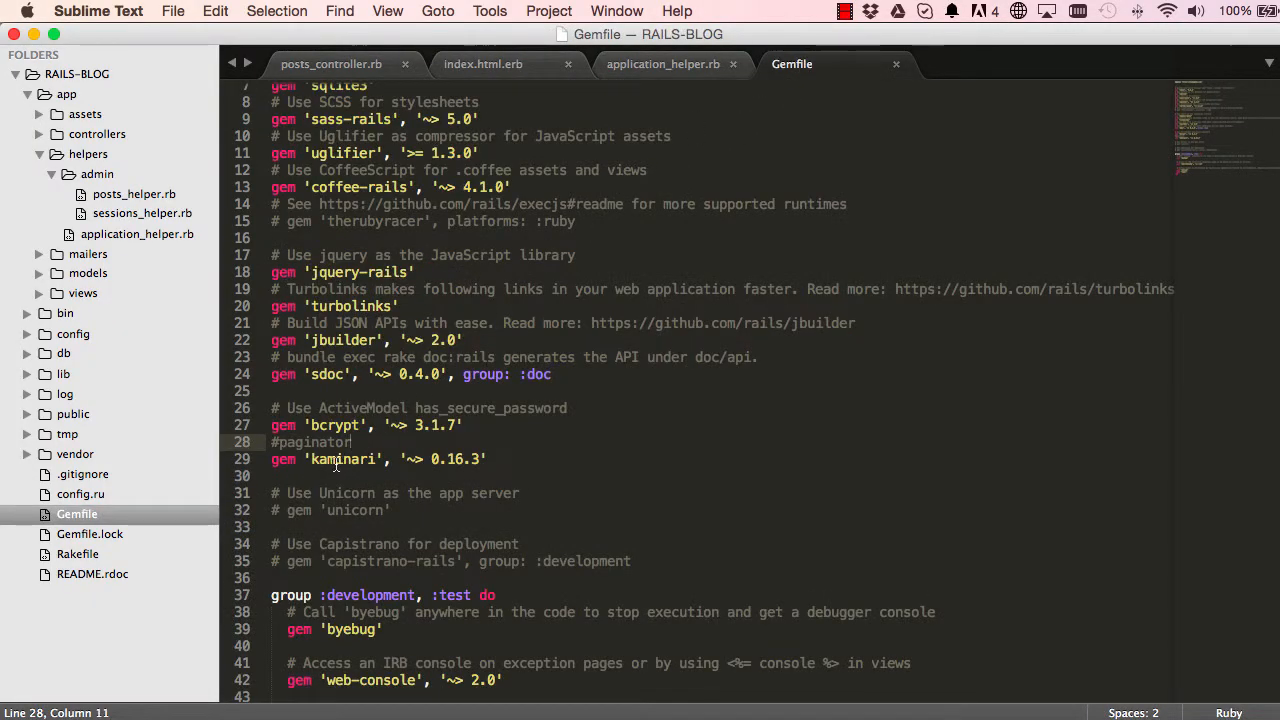
pyautogui.click(343, 70)
pyautogui.click(364, 174)
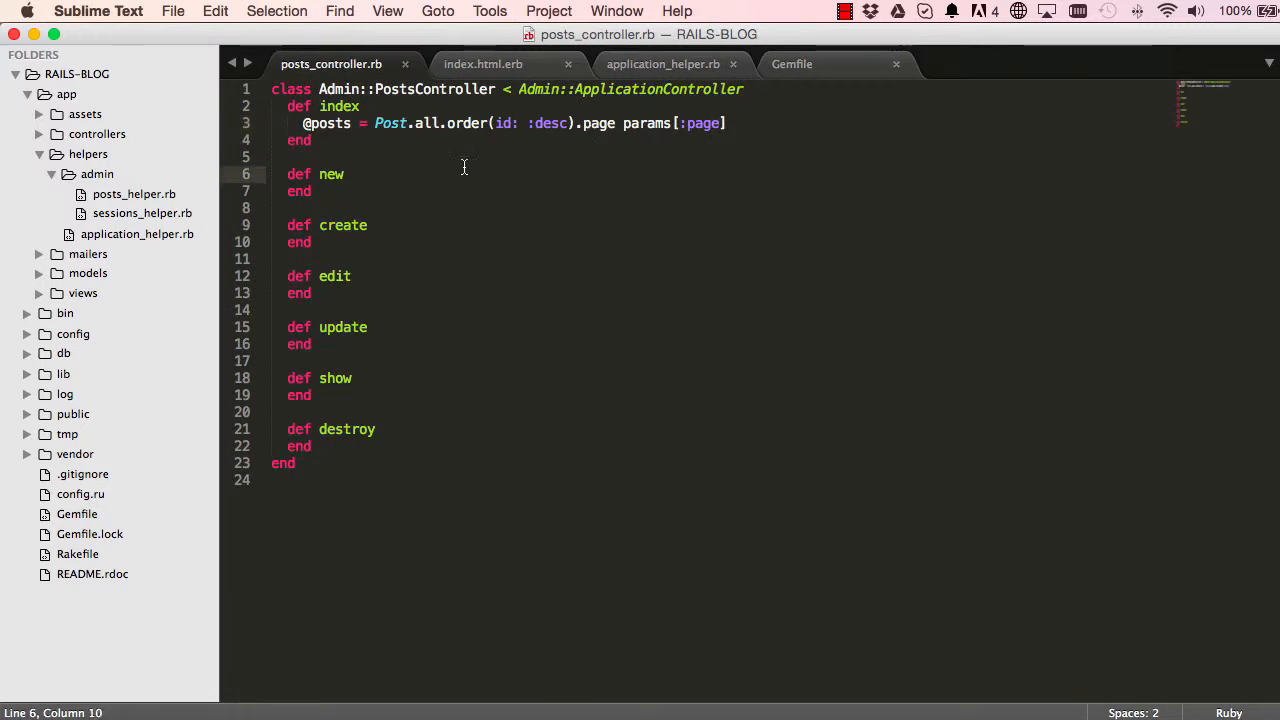
pyautogui.doubleClick(596, 128)
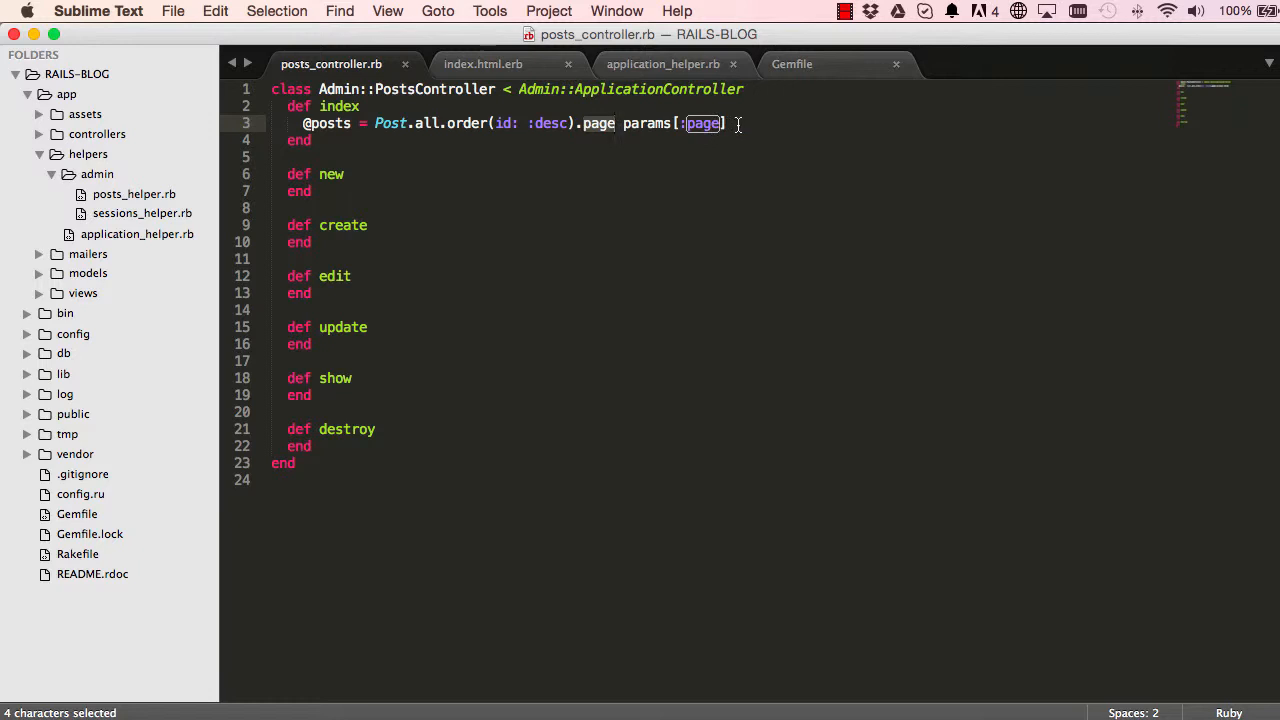
pyautogui.moveTo(737, 123); pyautogui.dragTo(576, 123)
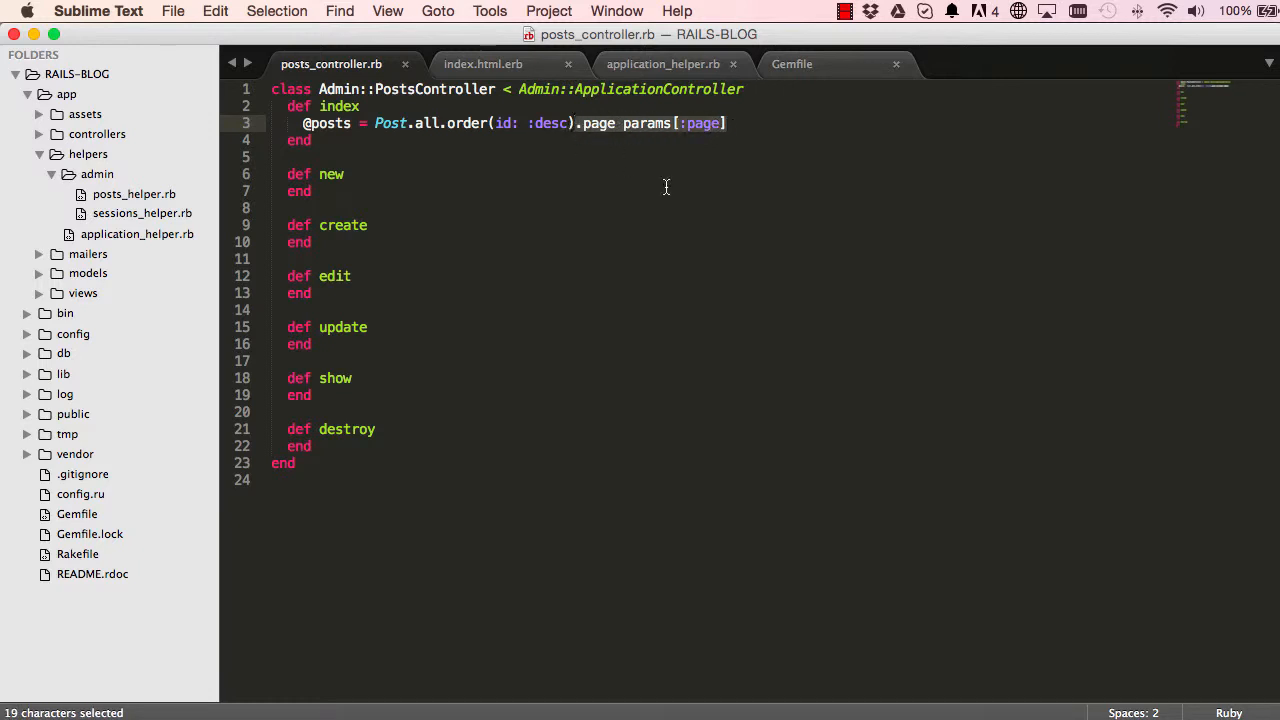
pyautogui.press('BackSpace')
pyautogui.press('super+s')
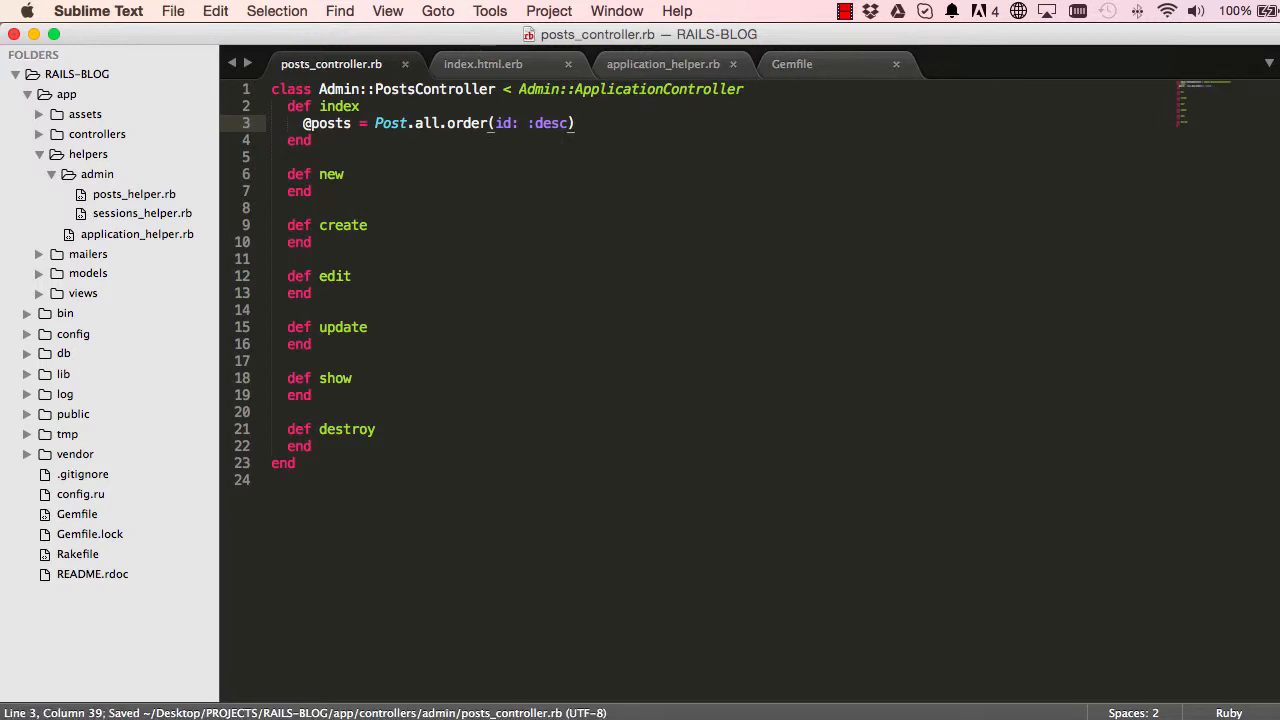
# - Reload the admin posts page in Chrome, which now raises a total_pages NoMethodError
pyautogui.press('super+Tab')
pyautogui.press('super+r')
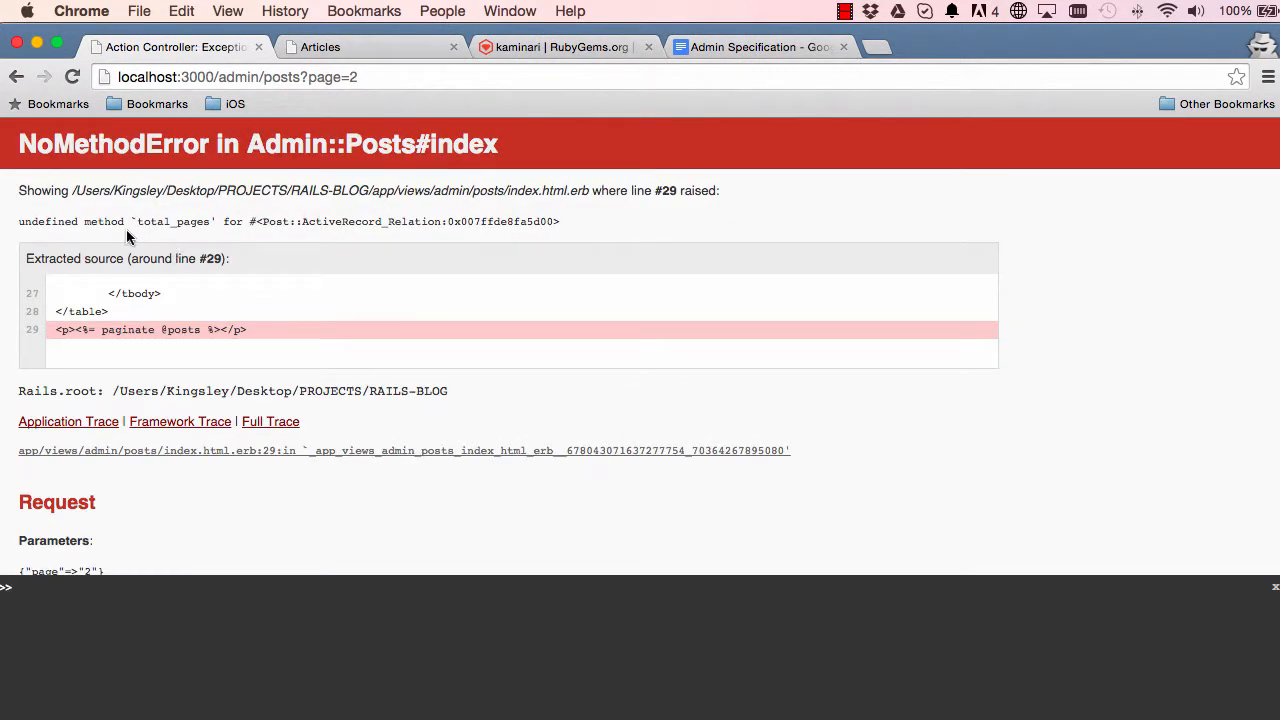
# - Load /admin/posts without the ?page=2 parameter, still hitting the total_pages error
pyautogui.doubleClick(158, 222)
pyautogui.moveTo(358, 77); pyautogui.dragTo(317, 77)
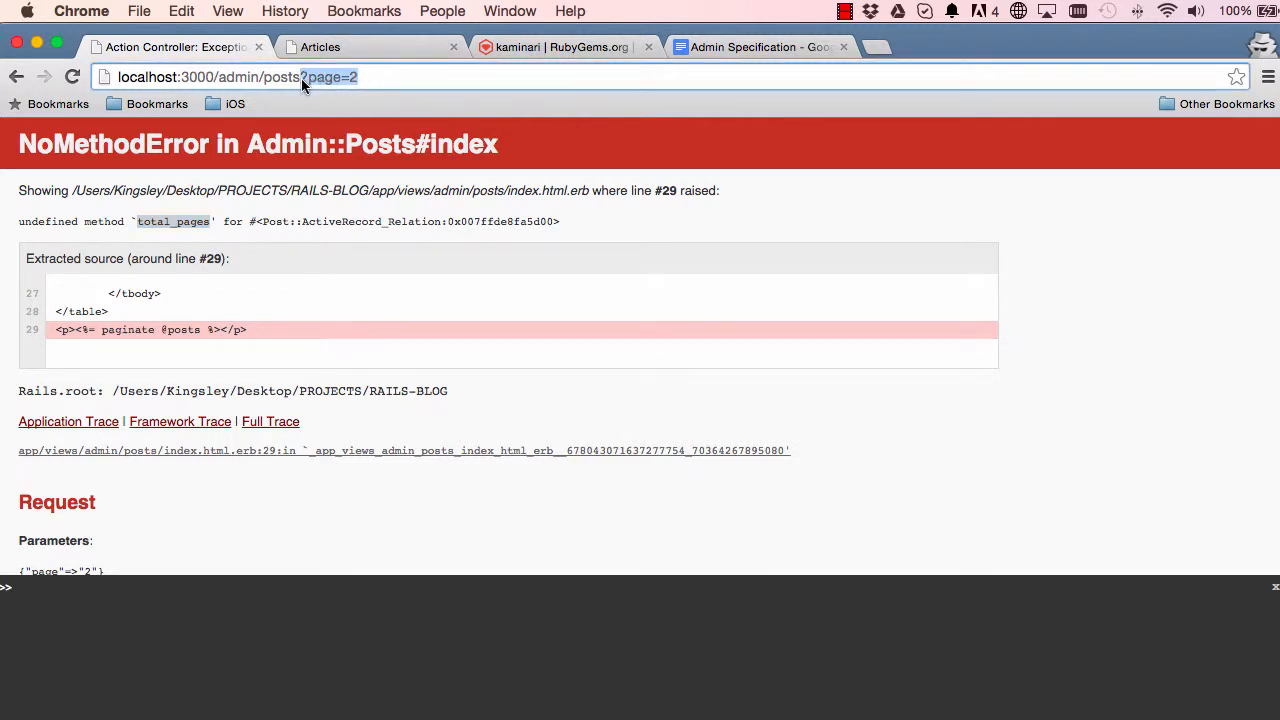
pyautogui.press('BackSpace')
pyautogui.press('Return')
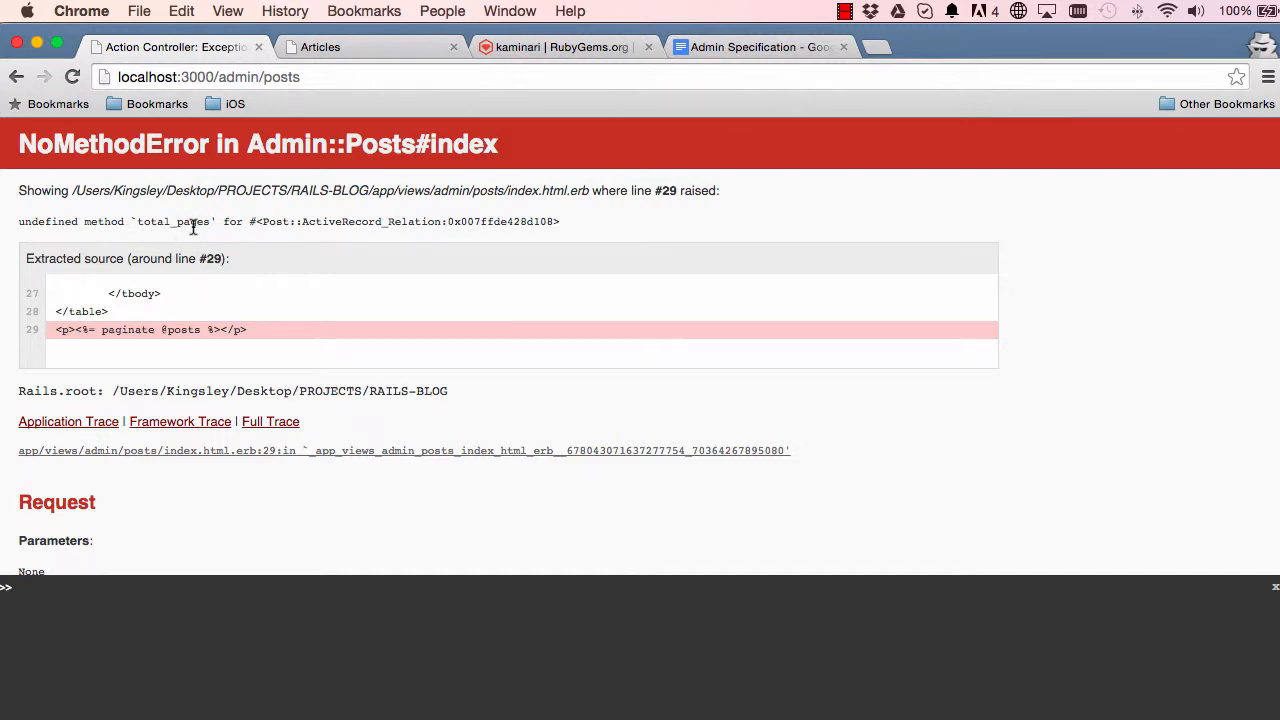
pyautogui.press('super+Tab')
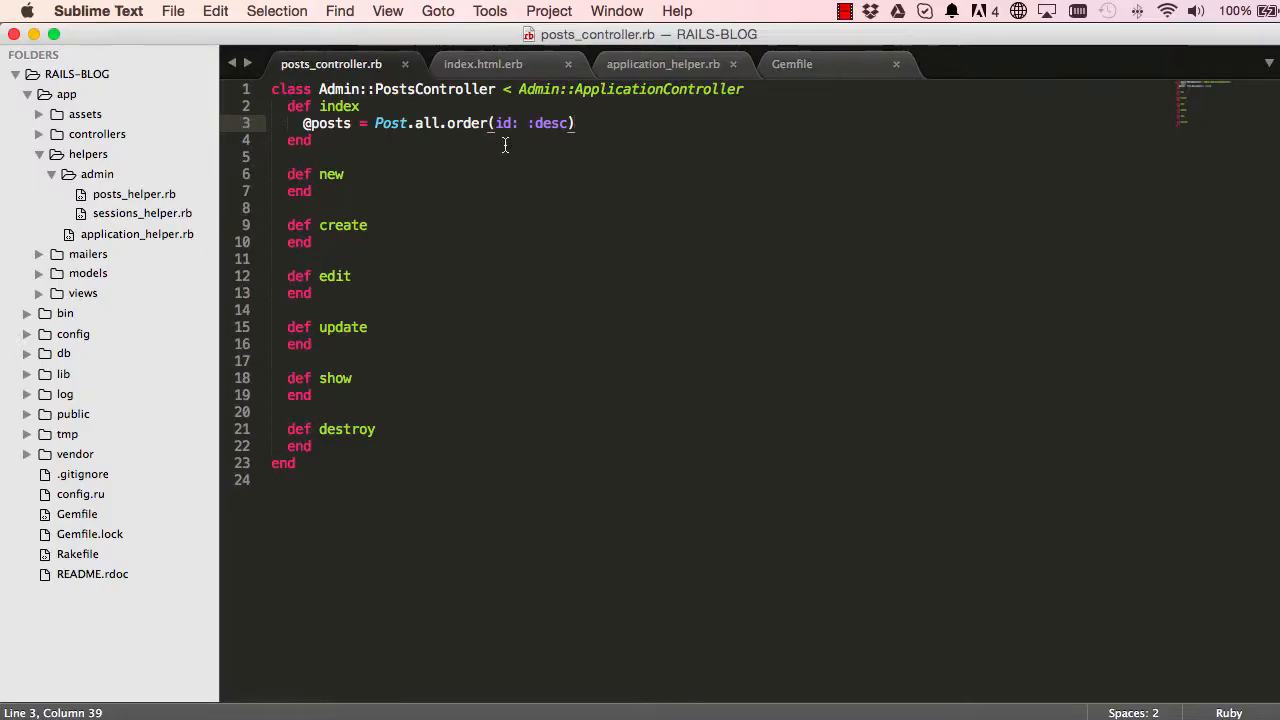
pyautogui.write('.page')
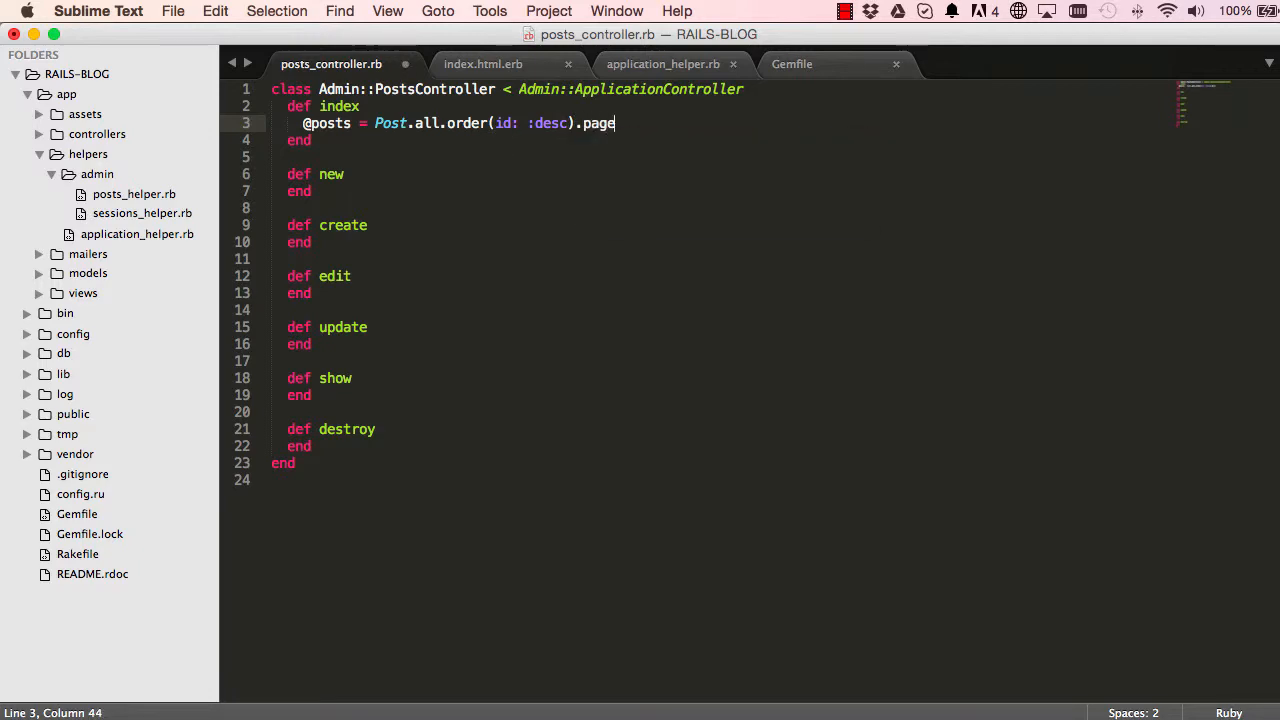
# - Save the query ending in a bare .page, reload, and try the Next and Last page links
pyautogui.press('super+s')
pyautogui.press('super+Tab')
pyautogui.press('super+r')
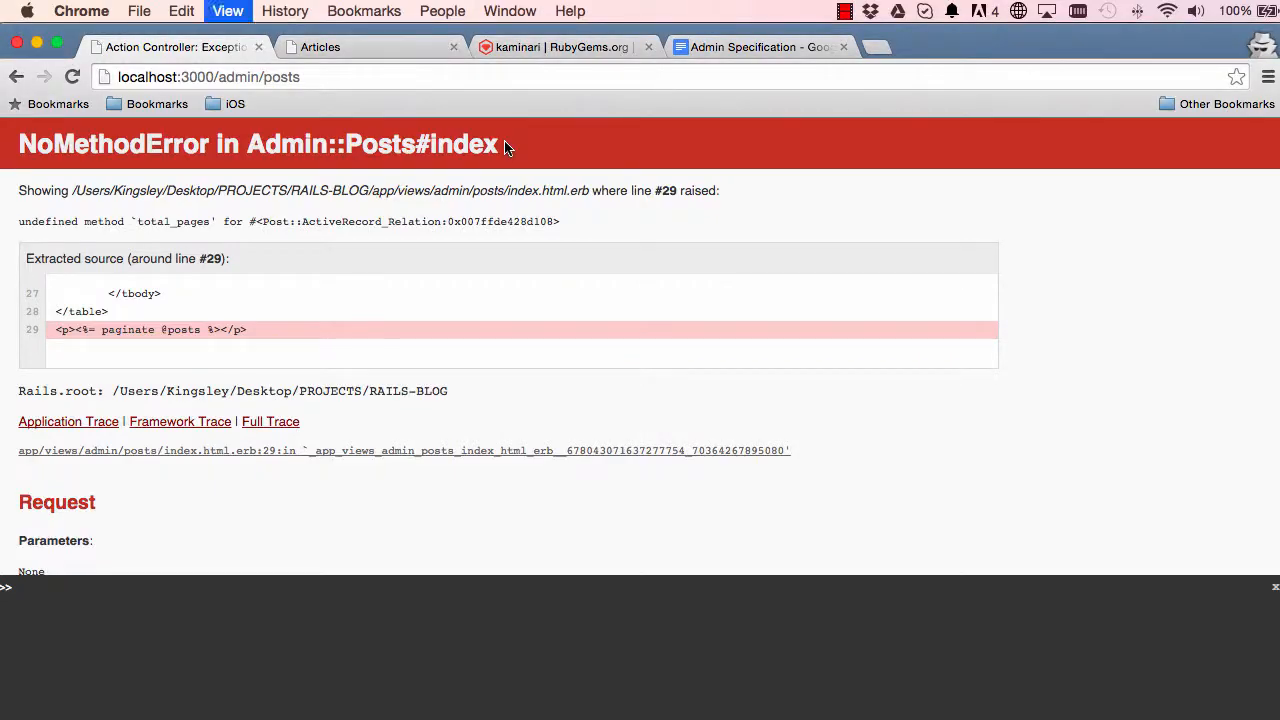
pyautogui.scroll(-8, 504, 148)
pyautogui.scroll(1, 400, 300)
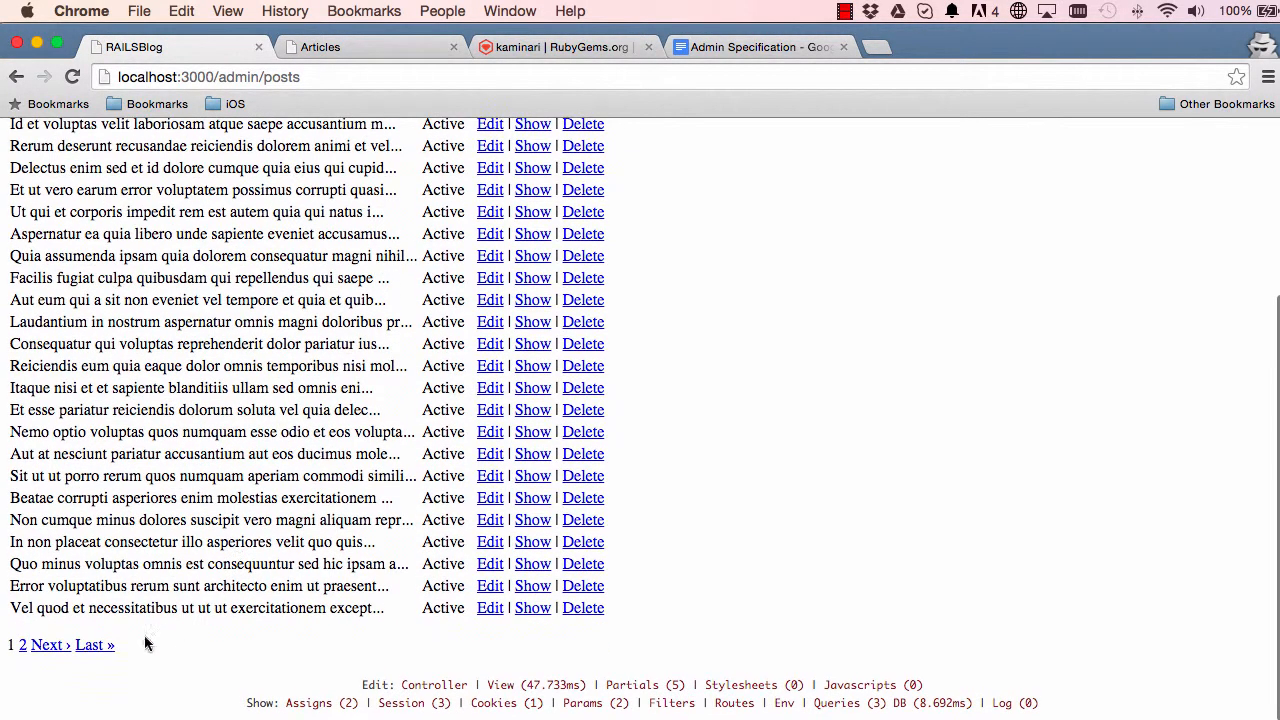
pyautogui.click(47, 645)
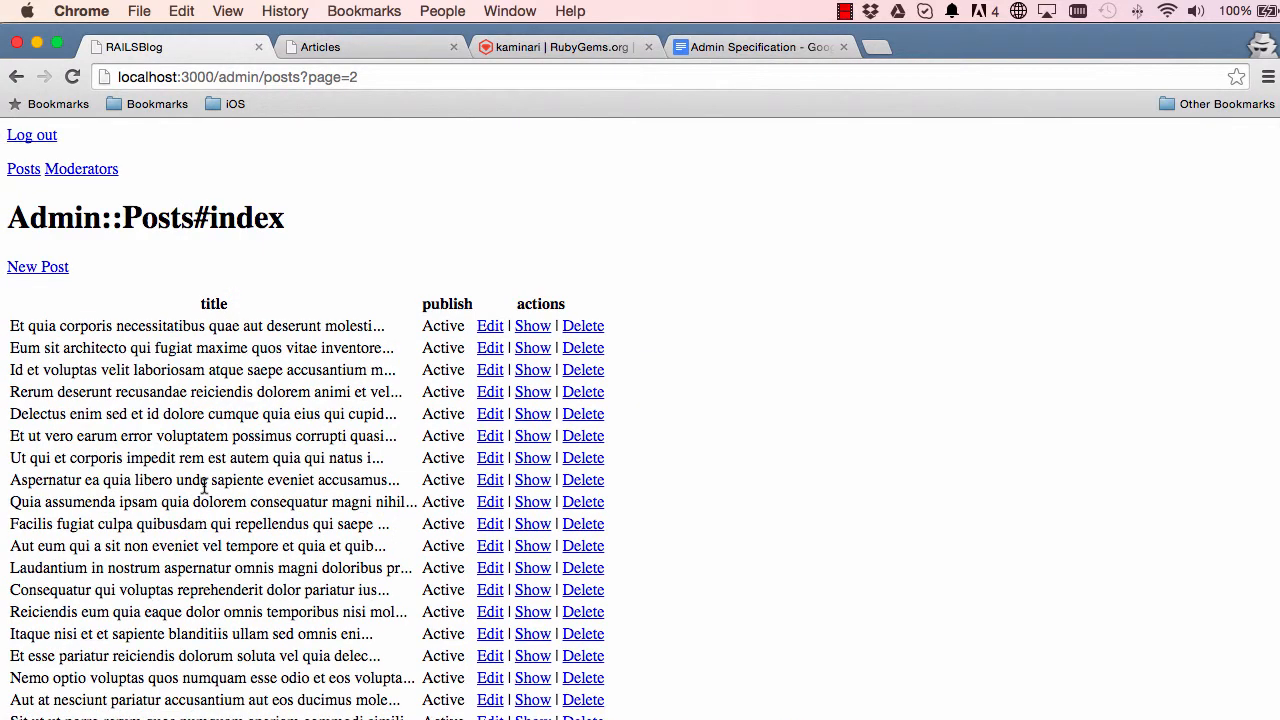
pyautogui.scroll(-8, 205, 487)
pyautogui.scroll(1, 205, 487)
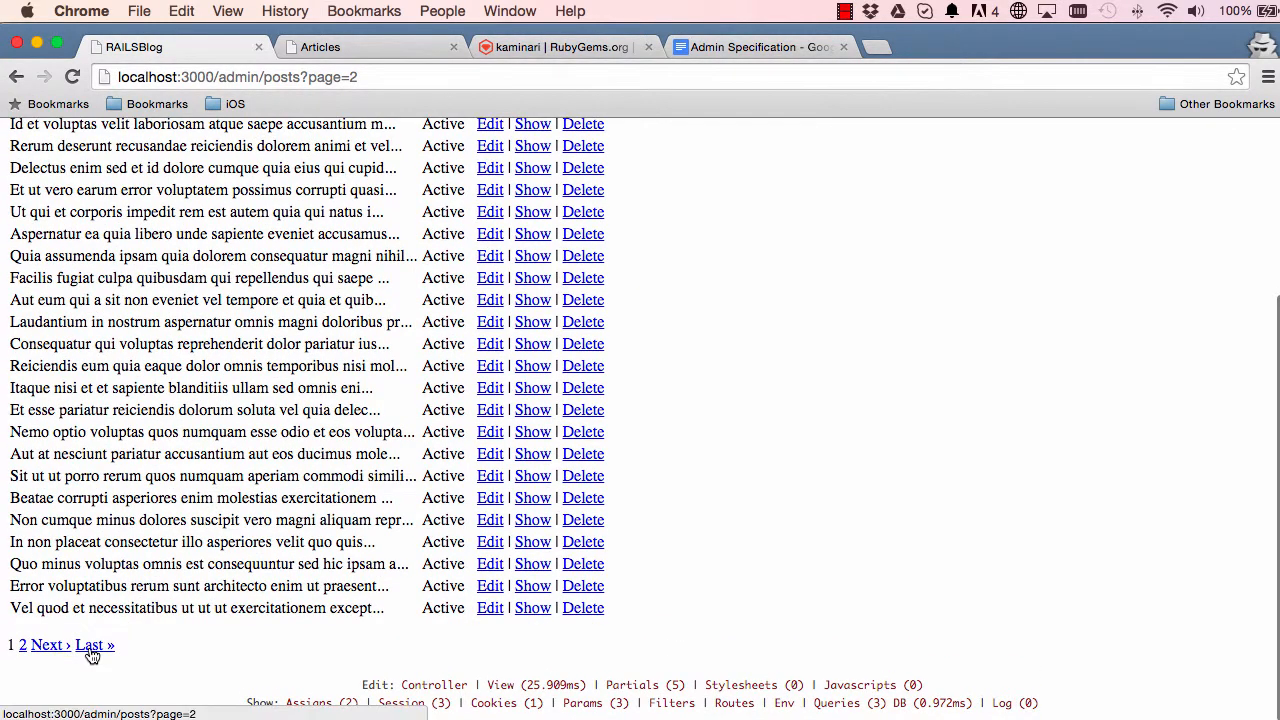
pyautogui.click(89, 641)
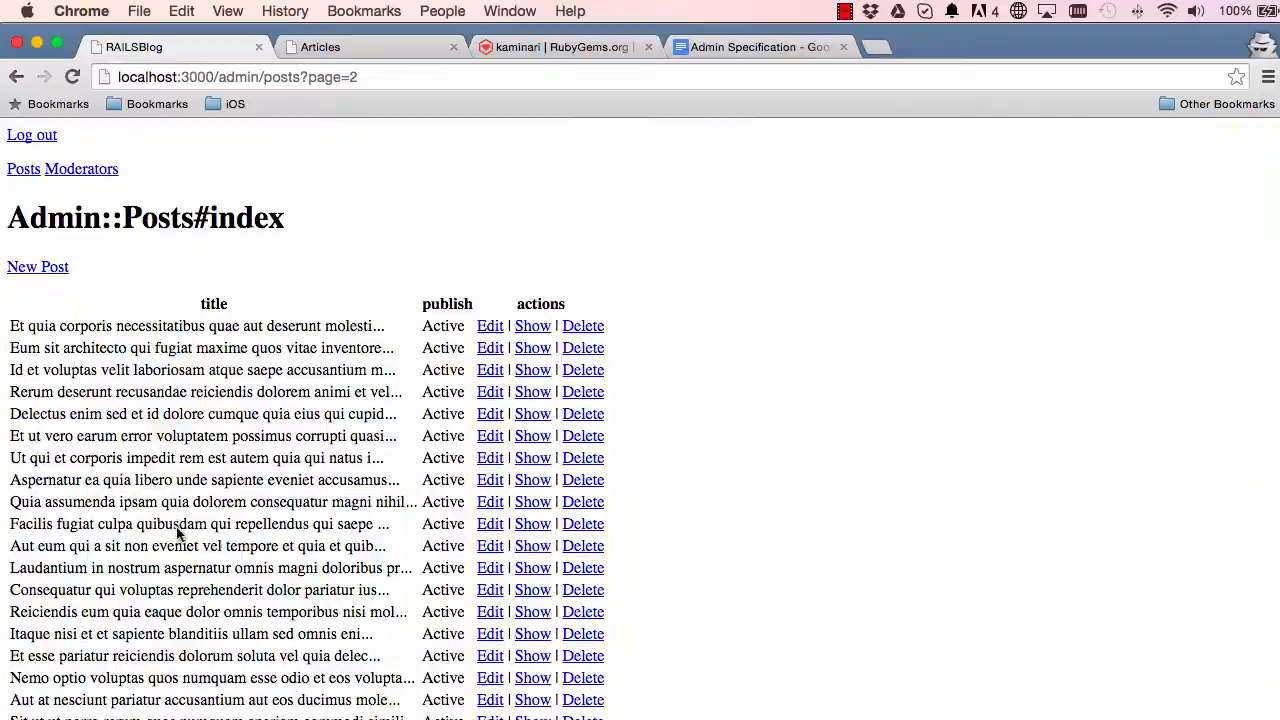
pyautogui.press('super+Tab')
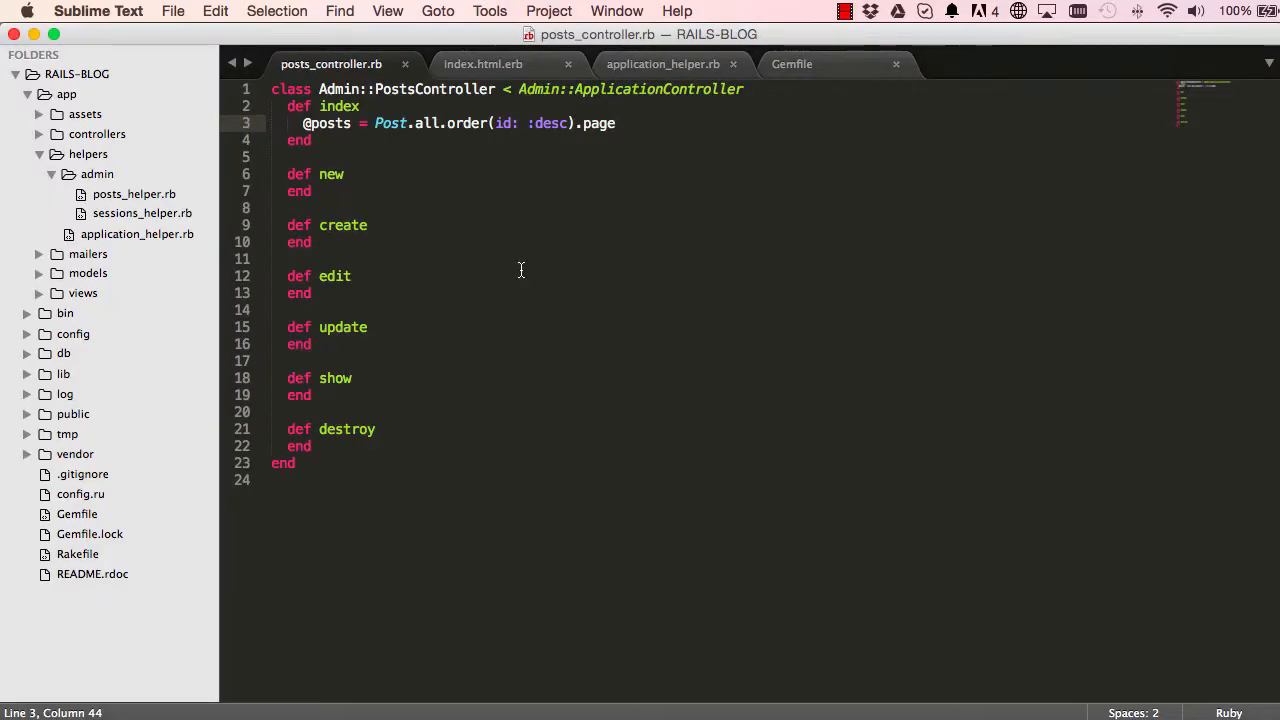
# - Restore .page params[:page] via undo/redo, save, and confirm page 2 and Prev links work
pyautogui.press('super+z')
pyautogui.press('super+shift+z')
pyautogui.press('super+s')
pyautogui.press('super+Tab')
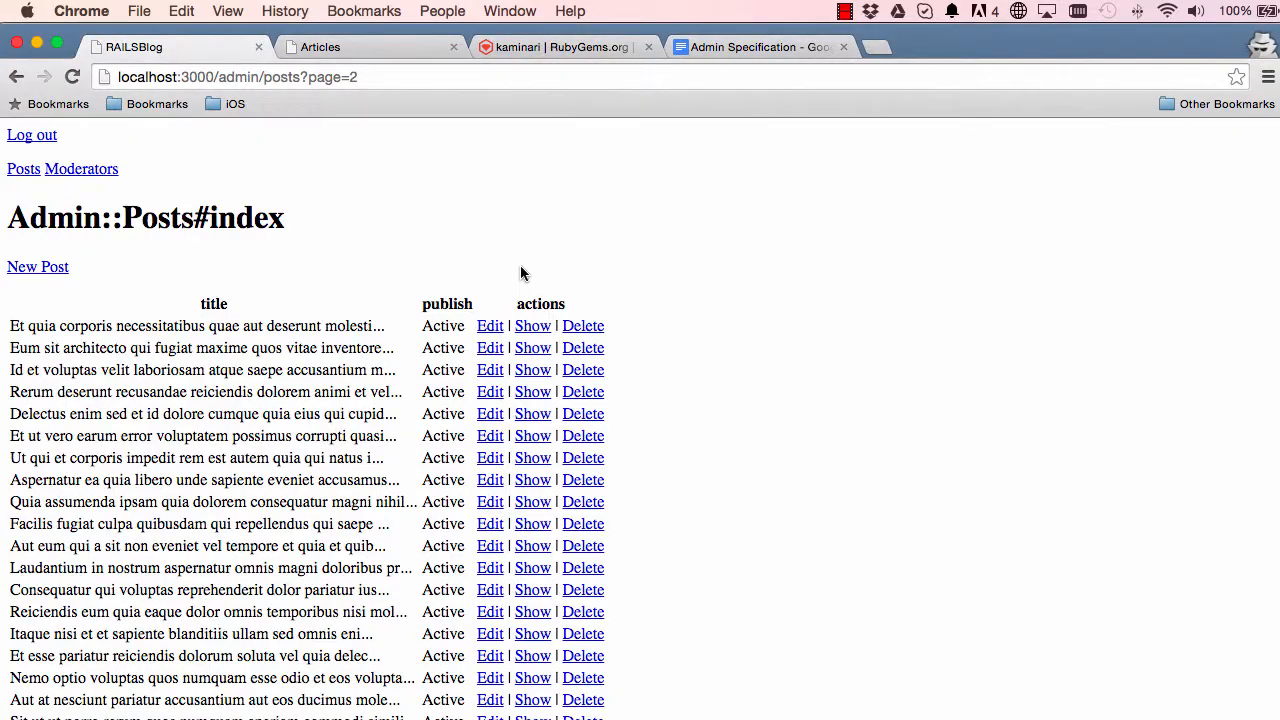
pyautogui.scroll(-5, 413, 307)
pyautogui.scroll(-5, 300, 400)
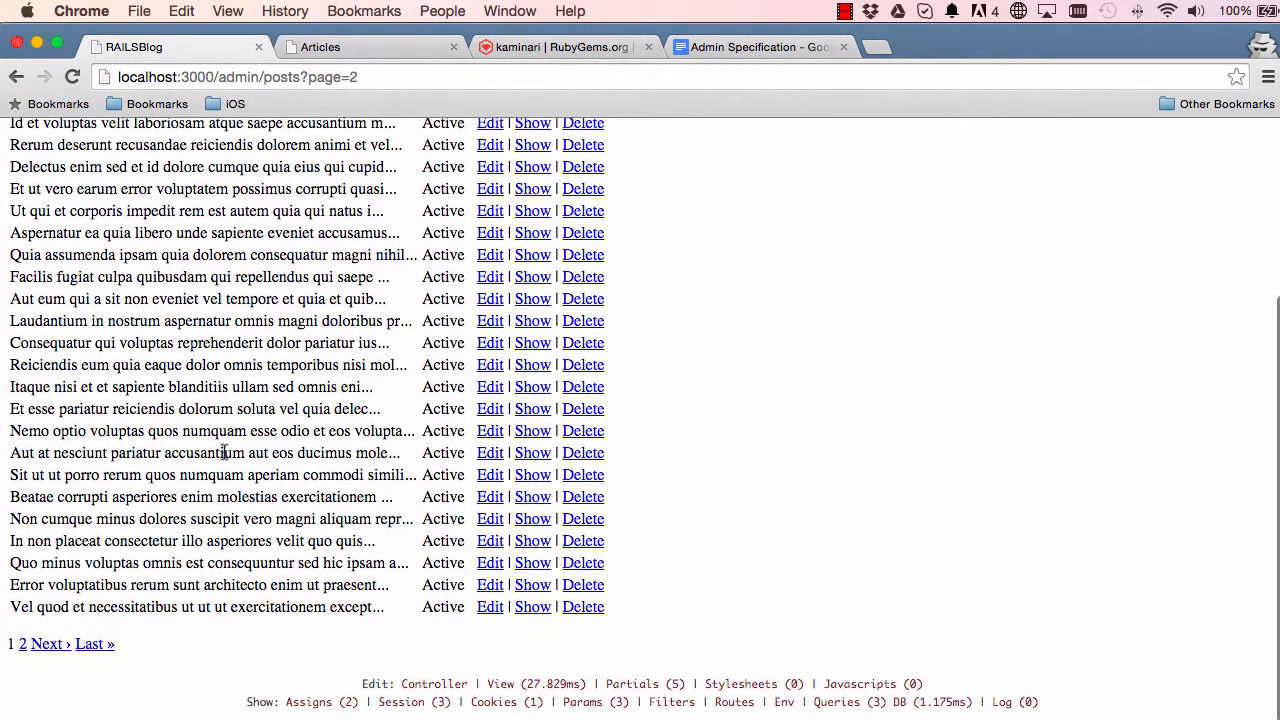
pyautogui.click(23, 645)
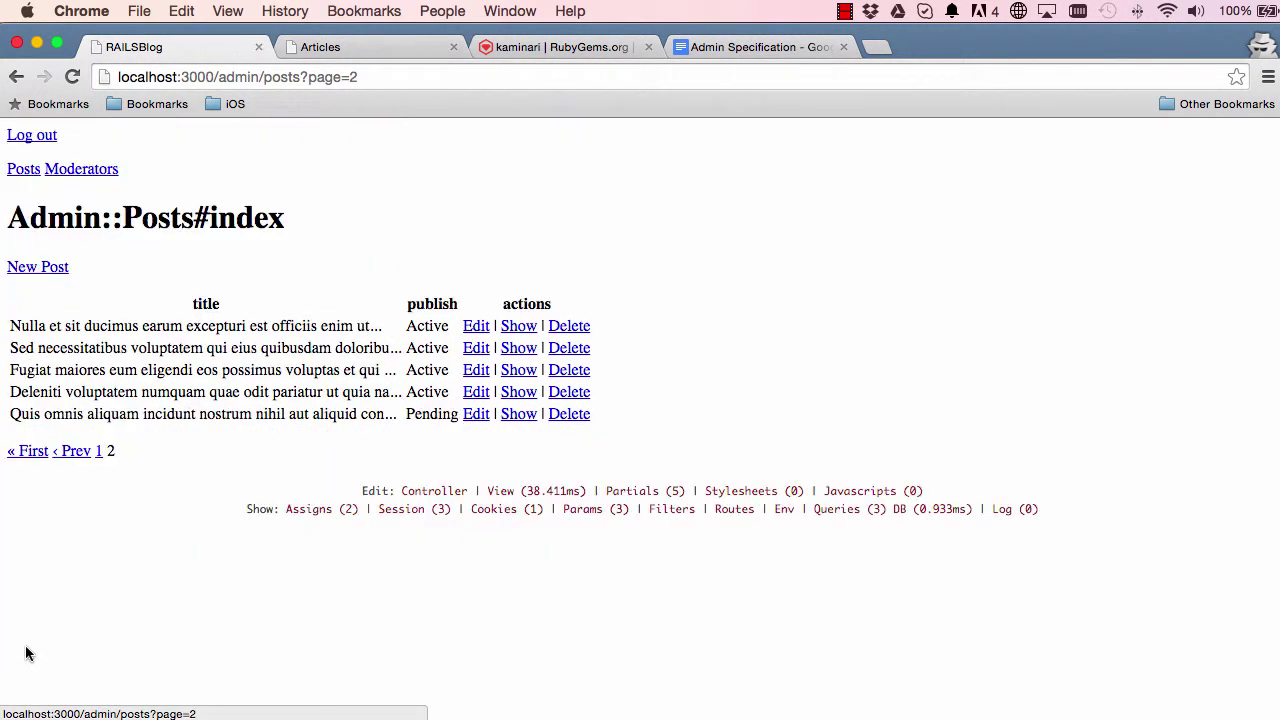
pyautogui.click(76, 450)
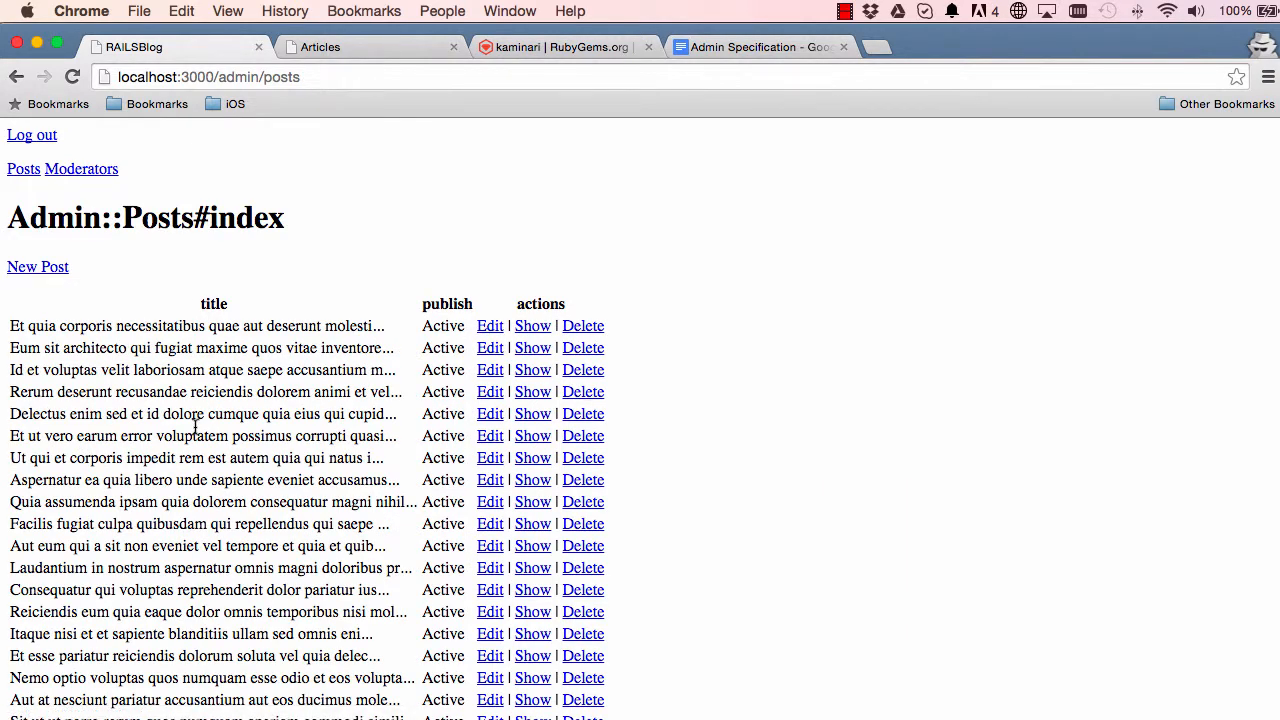
# - Grey out the 'ability to paginate' item in the Admin Specification doc with light grey text
pyautogui.click(740, 47)
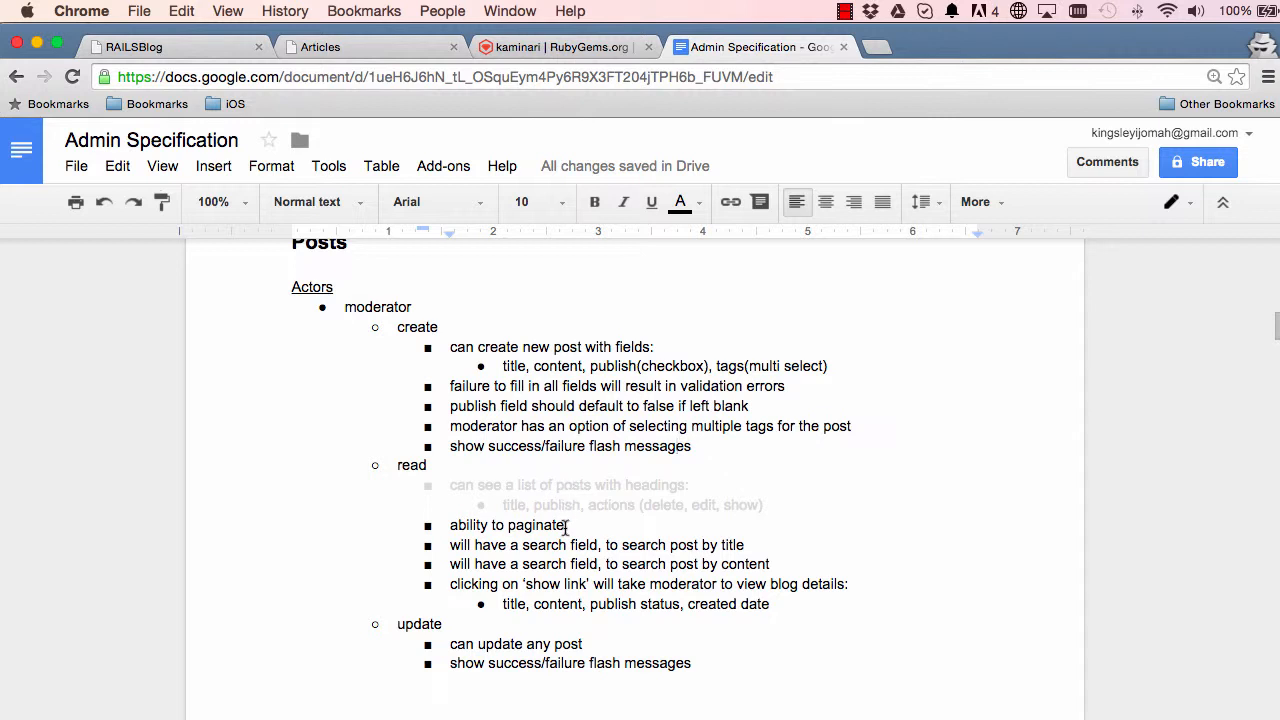
pyautogui.moveTo(566, 525); pyautogui.dragTo(441, 523)
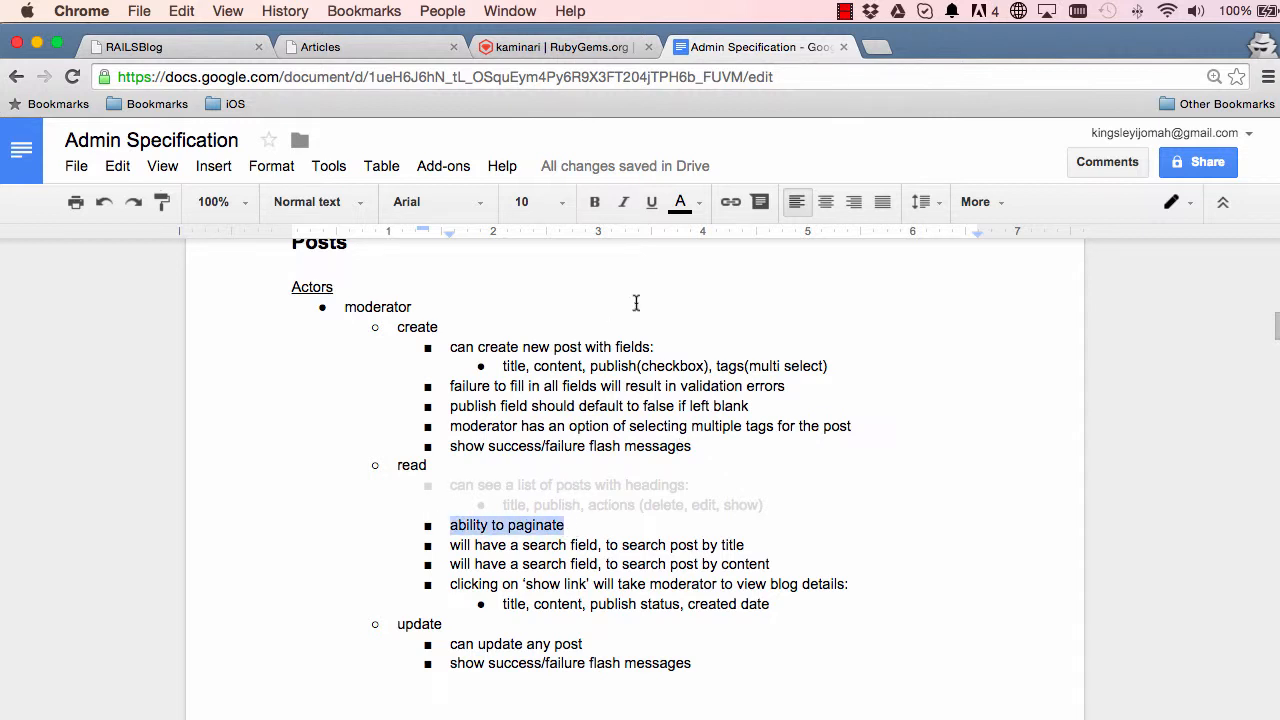
pyautogui.click(680, 202)
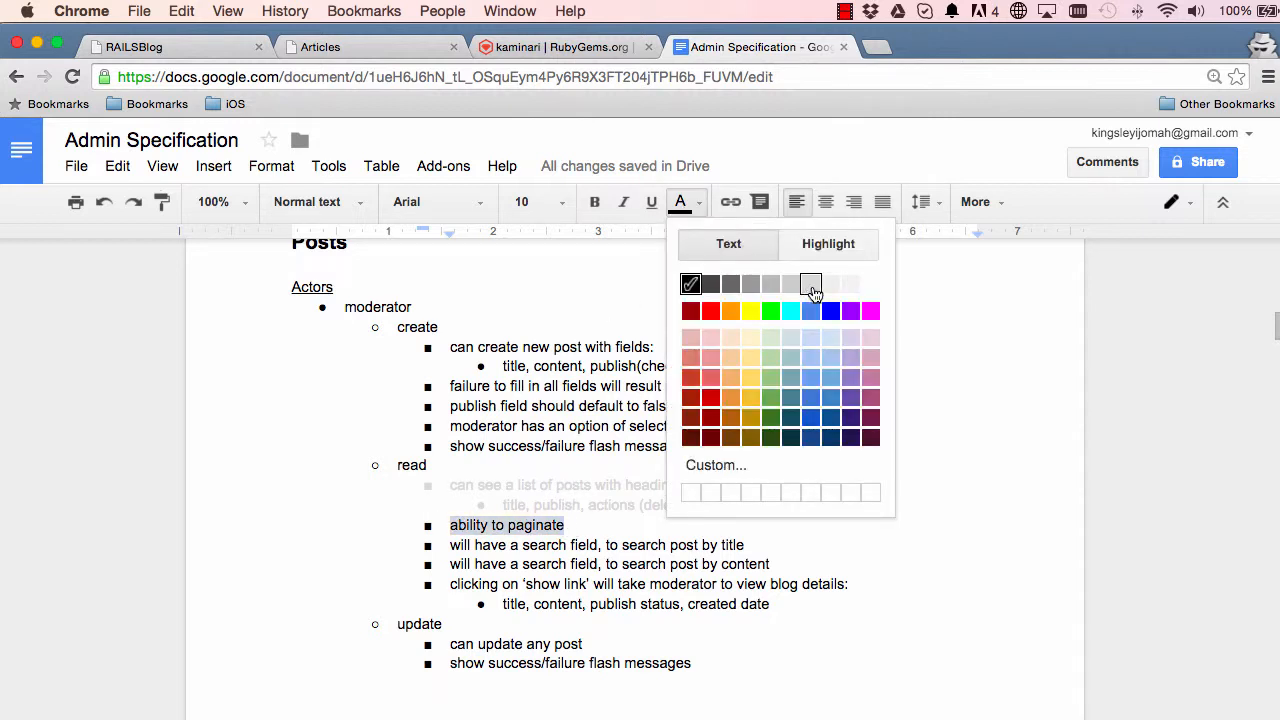
pyautogui.click(813, 290)
pyautogui.click(665, 435)
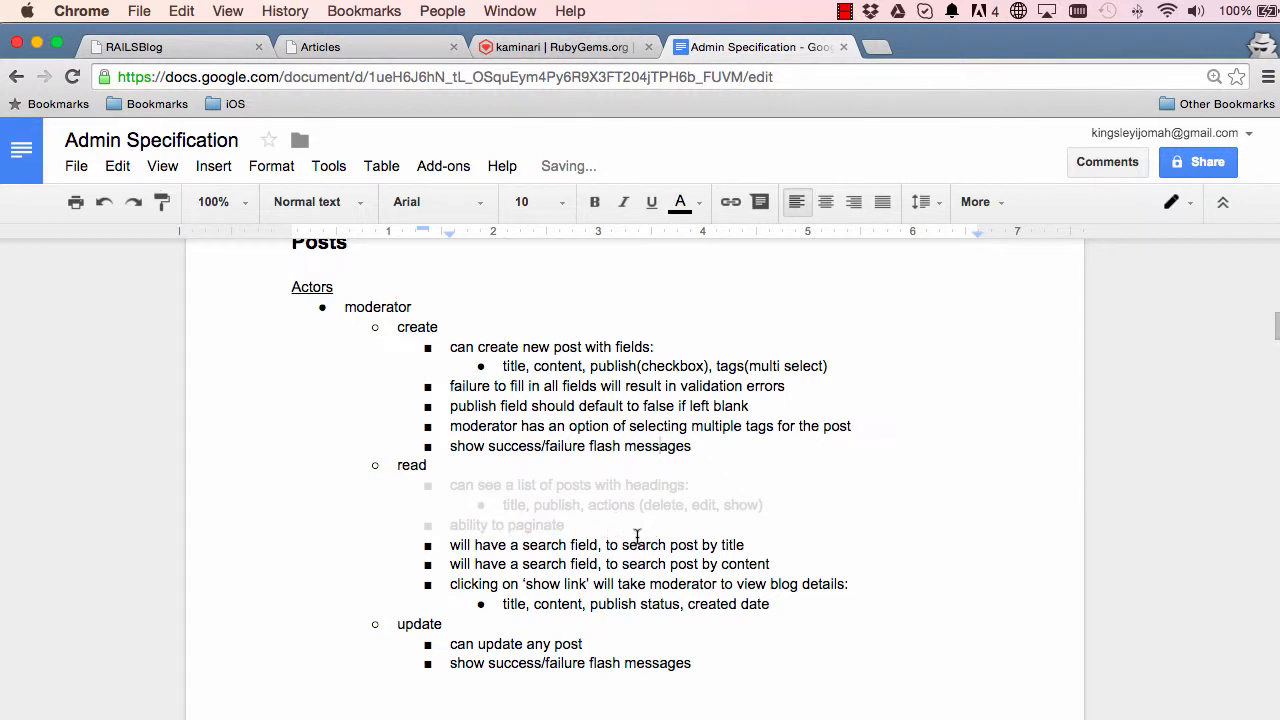
# - Review the search-by-title and by-content spec items, then focus the Articles mockup's search box
pyautogui.moveTo(630, 544); pyautogui.dragTo(508, 545)
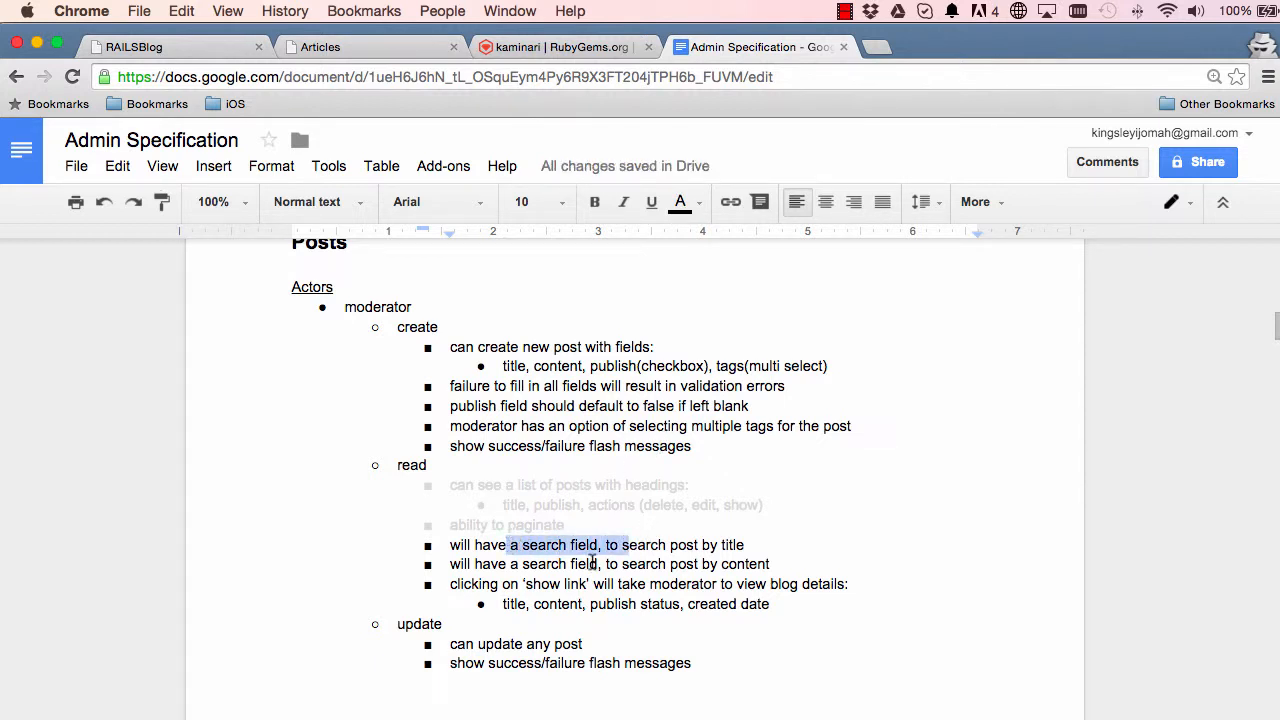
pyautogui.moveTo(598, 564); pyautogui.dragTo(513, 564)
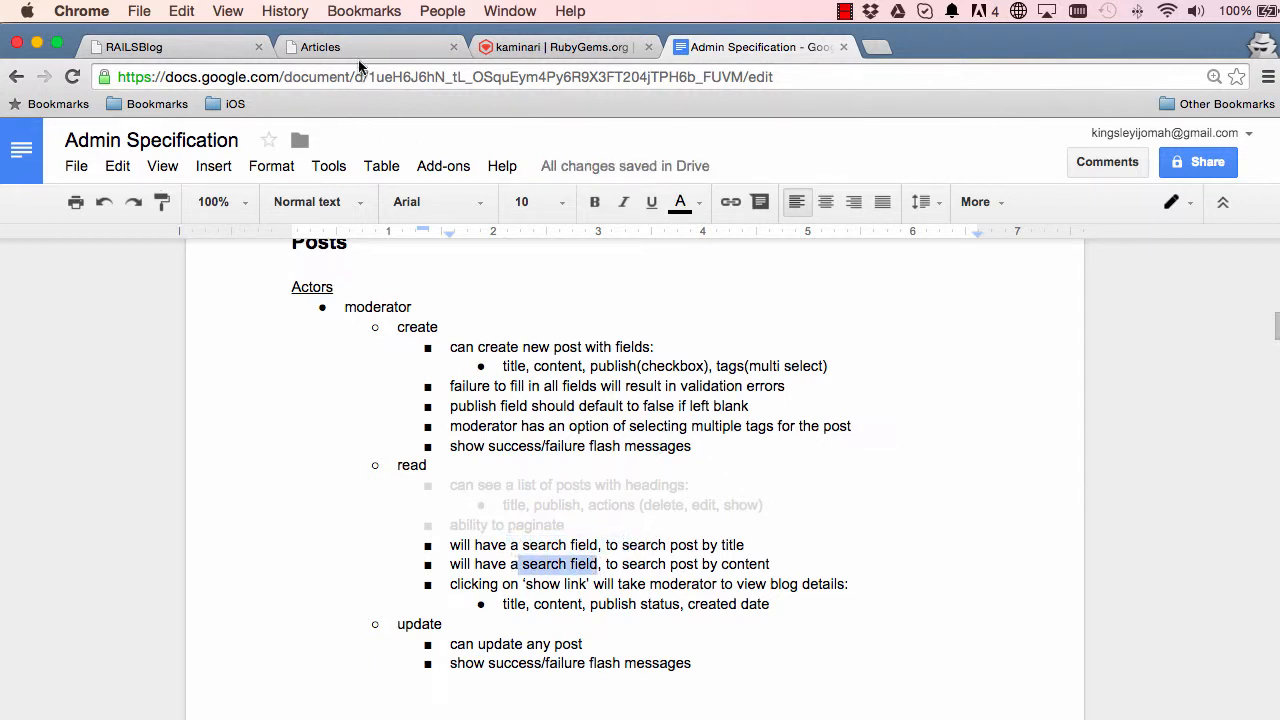
pyautogui.click(320, 47)
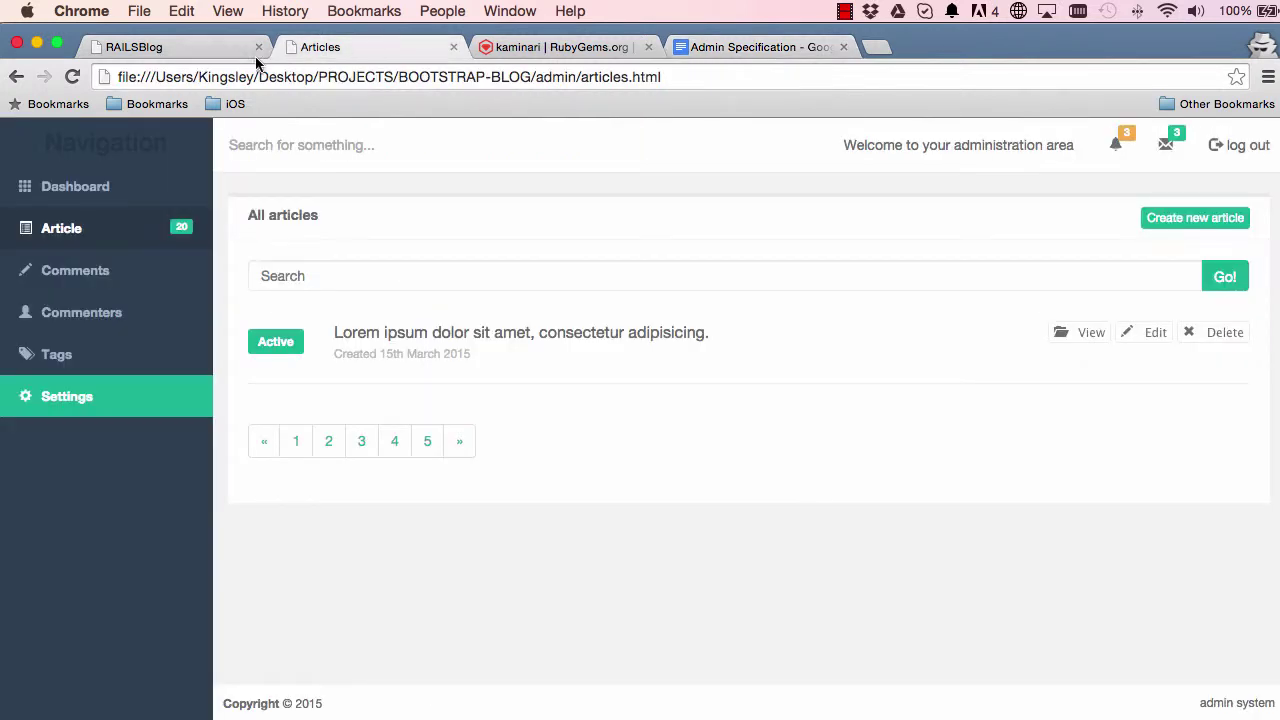
pyautogui.click(370, 276)
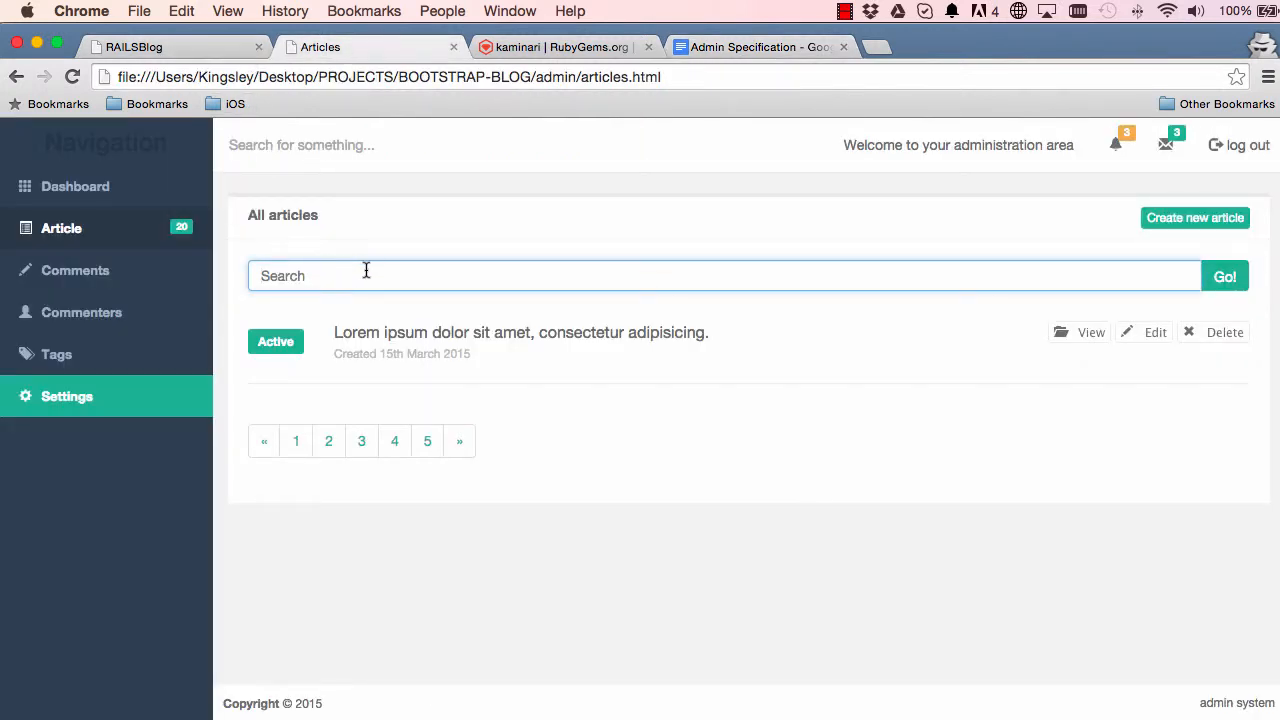